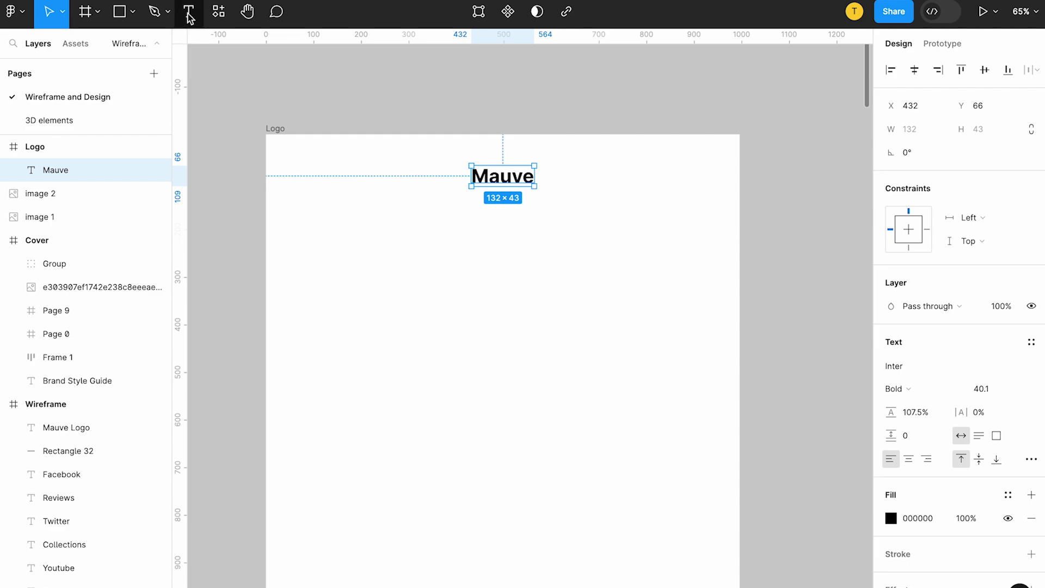
# Add a bold 'M' below the Mauve title and scale it up to 103×120
pyautogui.click(328, 269)
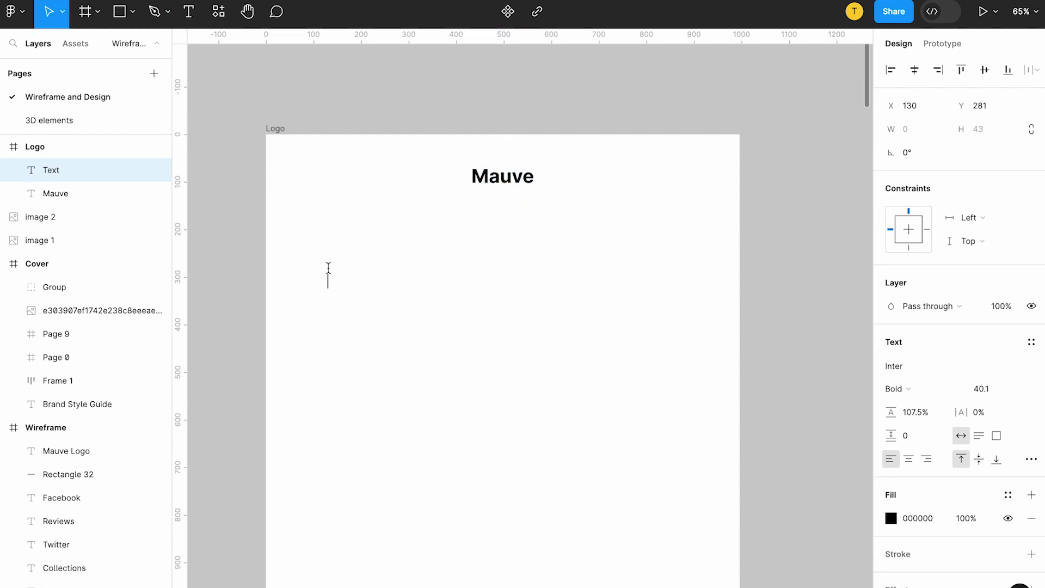
pyautogui.press('Escape')
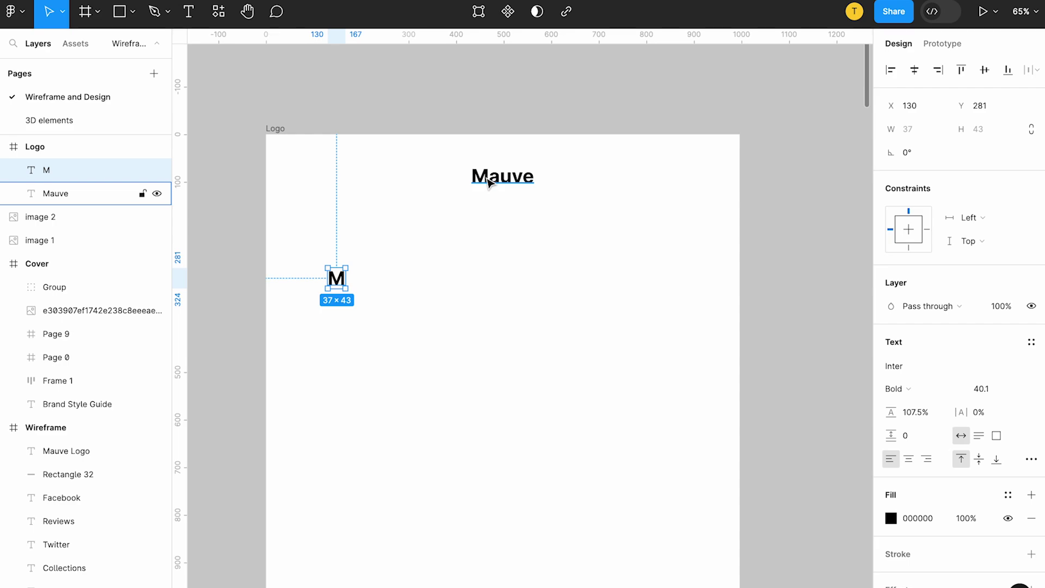
pyautogui.press('k')
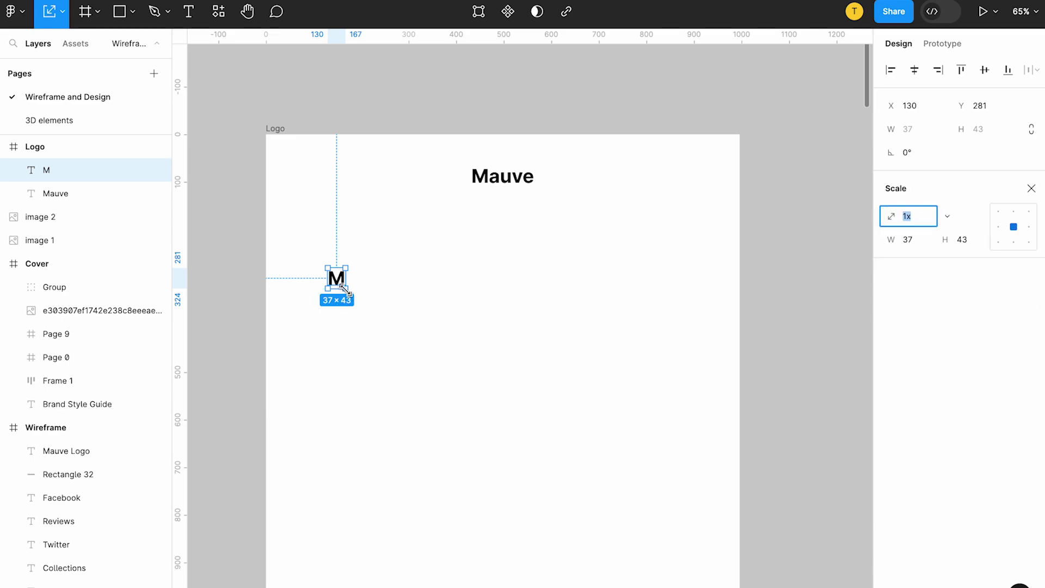
pyautogui.moveTo(346, 290); pyautogui.dragTo(443, 274)
pyautogui.scroll(3, 359, 277)
pyautogui.scroll(2, 344, 259)
pyautogui.click(388, 277)
# Duplicate the M to its right, change it to '+' at font size 50, aligned to the M's baseline
pyautogui.press('v')
pyautogui.scroll(-5, 394, 287)
pyautogui.scroll(3, 394, 287)
pyautogui.doubleClick(442, 220)
pyautogui.write('+')
pyautogui.press('Escape')
pyautogui.click(989, 388)
pyautogui.write('50')
pyautogui.press('Return')
pyautogui.moveTo(436, 205); pyautogui.dragTo(459, 220)
# Draw a rectangle right of the plus sign and resize it to about 73×76
pyautogui.click(474, 225)
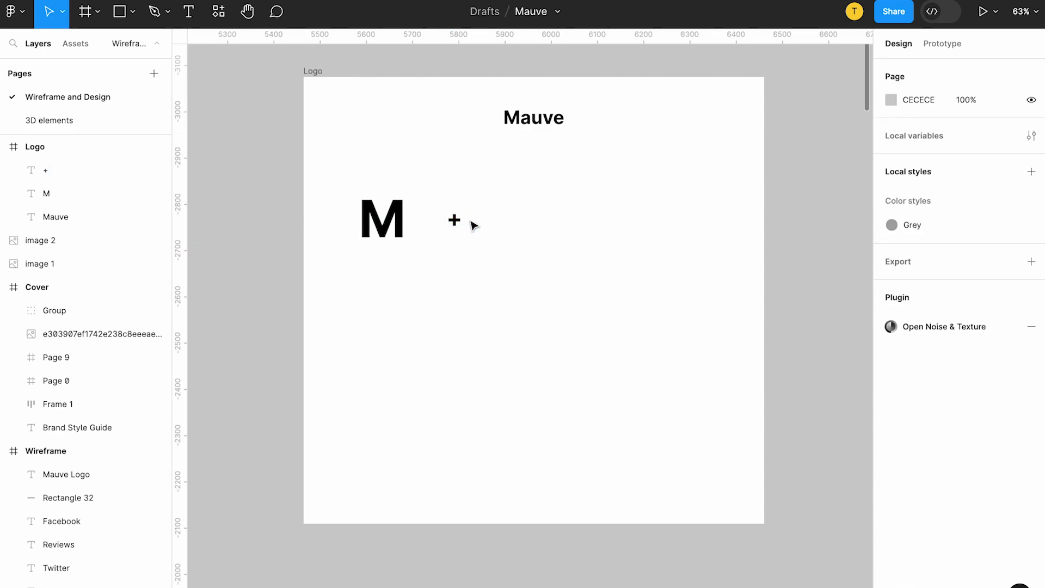
pyautogui.hscroll(2, 387, 210)
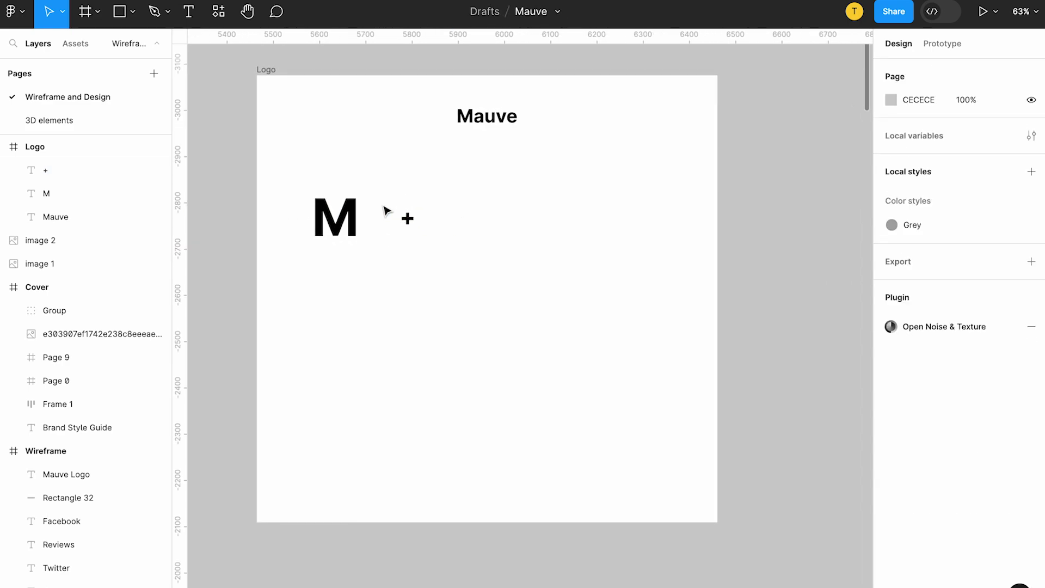
pyautogui.click(122, 20)
pyautogui.moveTo(462, 202); pyautogui.dragTo(499, 240)
pyautogui.scroll(5, 499, 240)
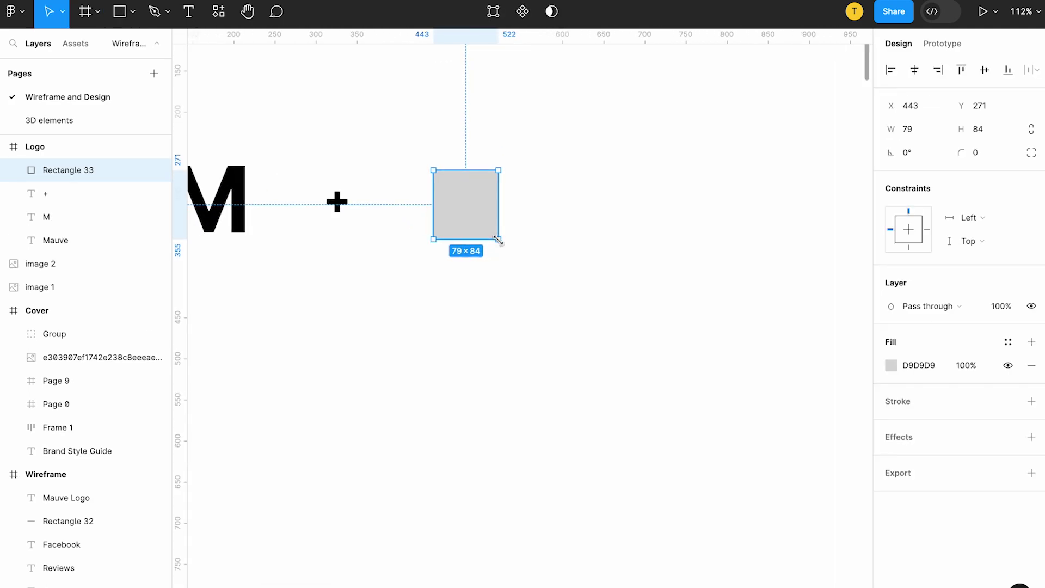
pyautogui.hscroll(-3, 467, 217)
pyautogui.scroll(2, 466, 217)
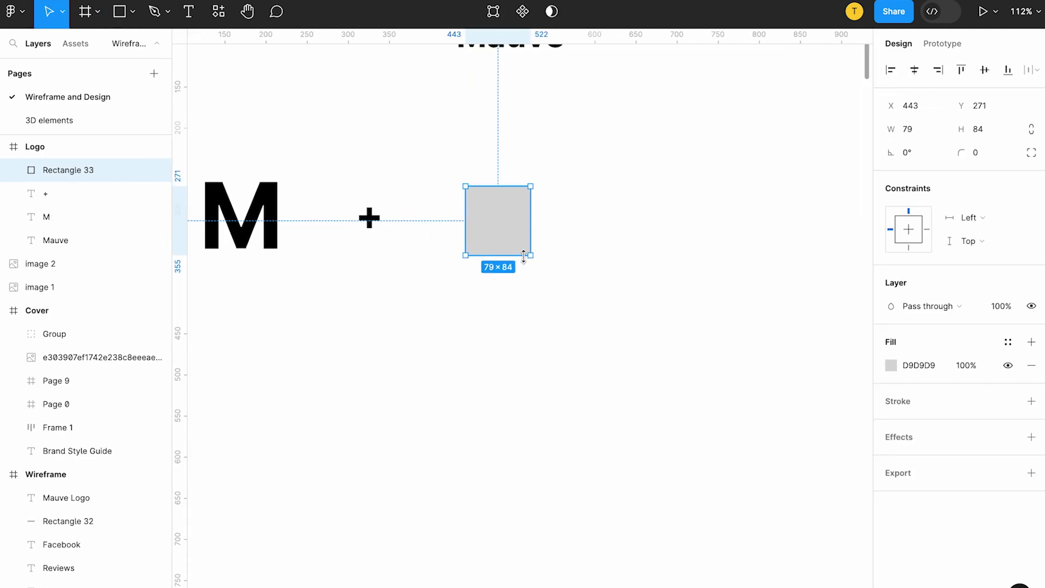
pyautogui.moveTo(528, 256); pyautogui.dragTo(526, 249)
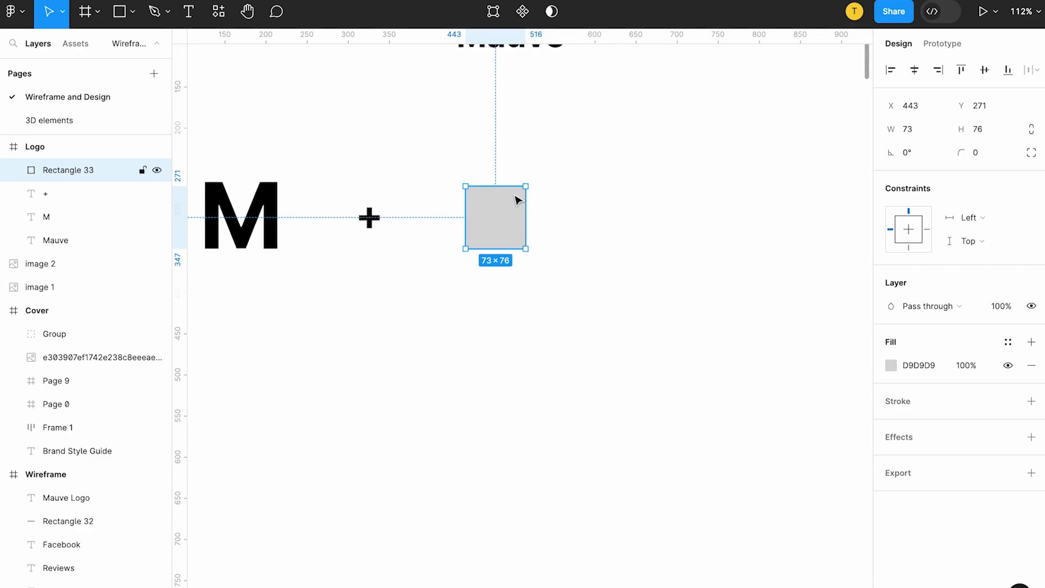
pyautogui.moveTo(506, 188); pyautogui.dragTo(506, 199)
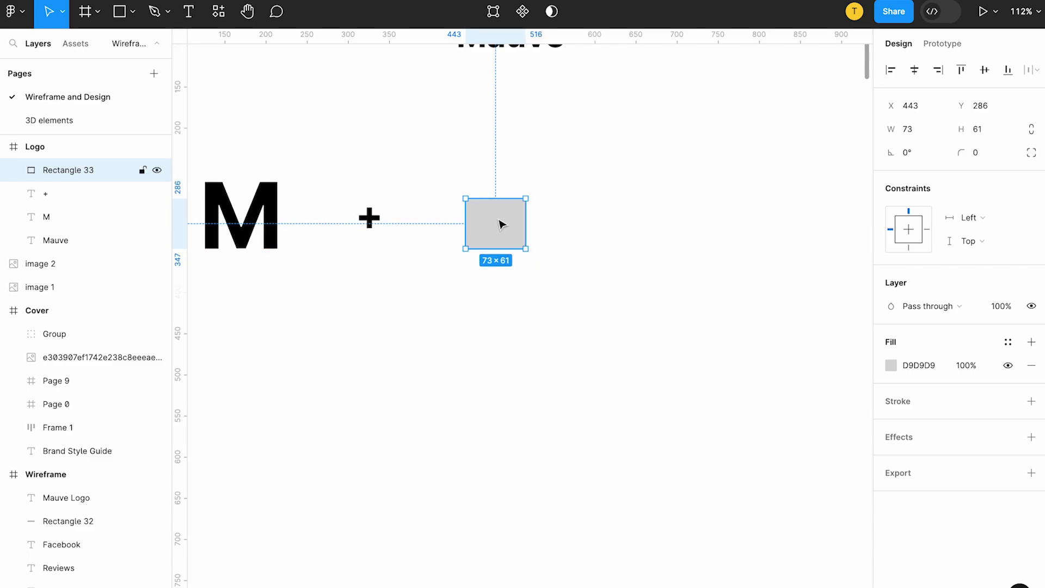
# Give the rectangle a near-black 1C1C1C fill
pyautogui.click(891, 364)
pyautogui.moveTo(699, 381); pyautogui.dragTo(693, 407)
pyautogui.hotkey('ctrl', 'd')
pyautogui.click(505, 222)
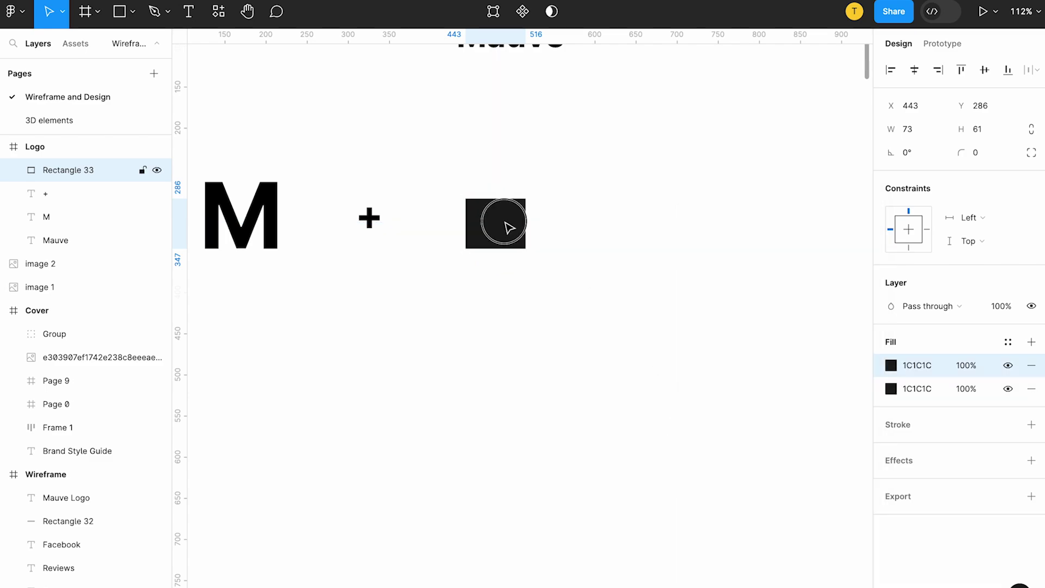
pyautogui.click(1036, 384)
pyautogui.click(708, 284)
# Place a small 25×21 copy of the rectangle on top as the bottle cap
pyautogui.click(497, 221)
pyautogui.hotkey('ctrl', 'd')
pyautogui.moveTo(498, 221); pyautogui.dragTo(505, 202)
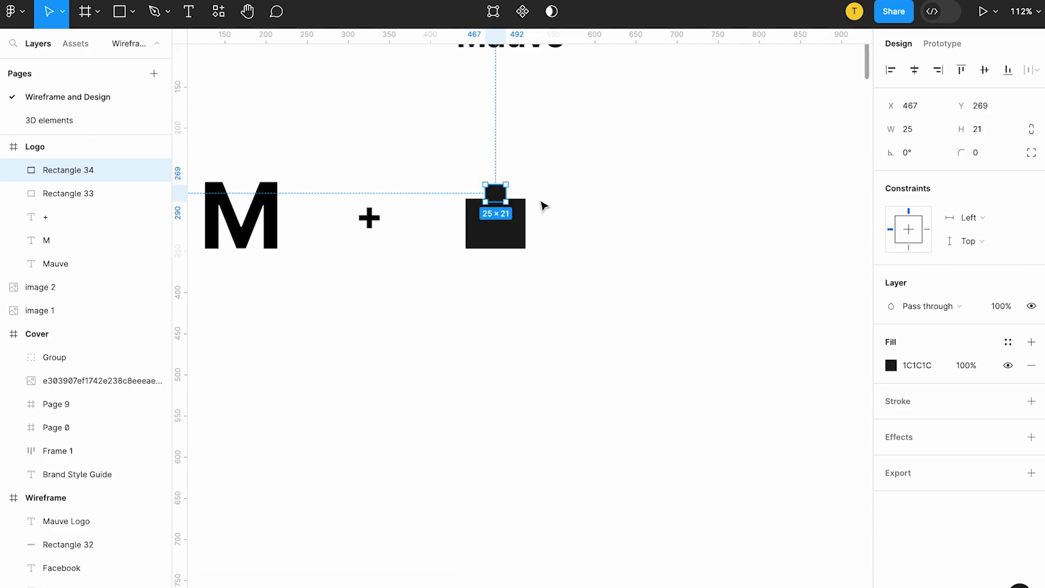
pyautogui.click(546, 204)
pyautogui.scroll(-2, 548, 203)
pyautogui.click(504, 192)
pyautogui.scroll(5, 502, 202)
pyautogui.moveTo(506, 192); pyautogui.dragTo(526, 208)
# Group the two rectangles into one bottle icon and nudge it down
pyautogui.click(607, 203)
pyautogui.scroll(-6, 605, 201)
pyautogui.hotkey('ctrl', 'g')
pyautogui.press('Down')
pyautogui.press('Down')
pyautogui.press('Down')
pyautogui.press('Down')
pyautogui.press('Down')
pyautogui.press('Down')
pyautogui.press('Down')
pyautogui.press('Down')
pyautogui.press('Down')
pyautogui.press('Down')
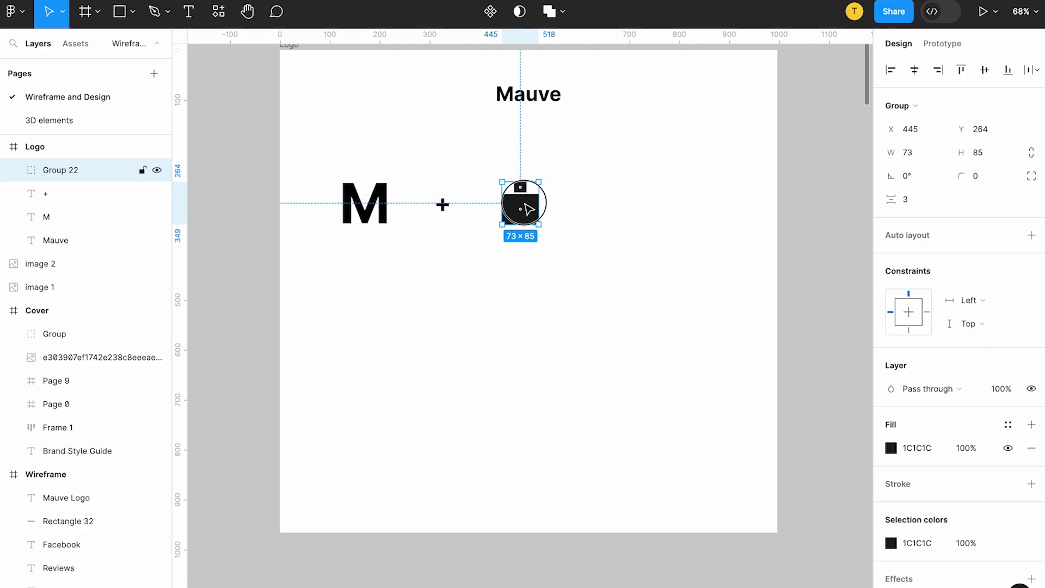
# Select the M and the bottle icon together and copy both below the originals
pyautogui.click(570, 219)
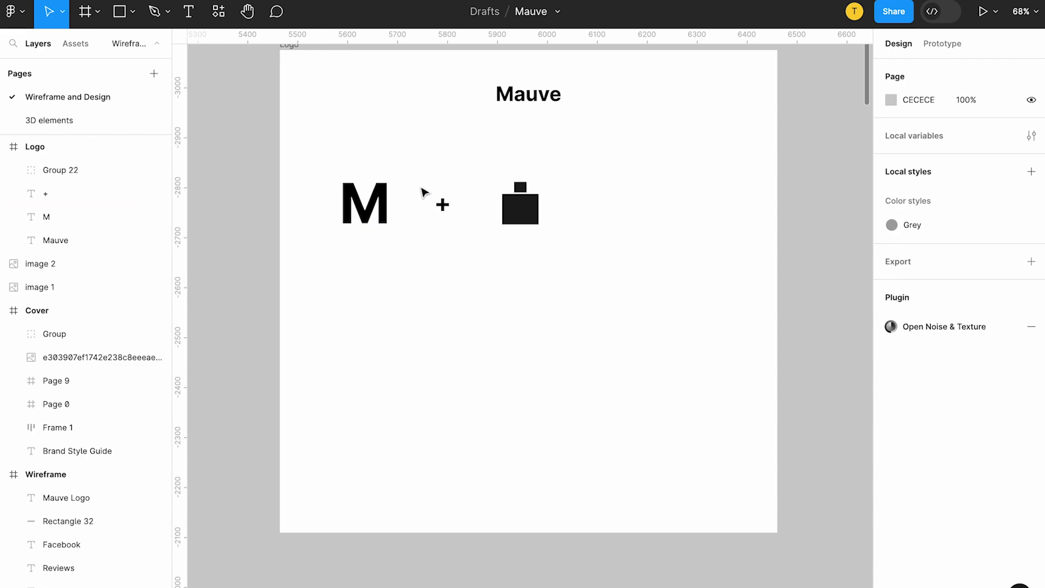
pyautogui.click(528, 211)
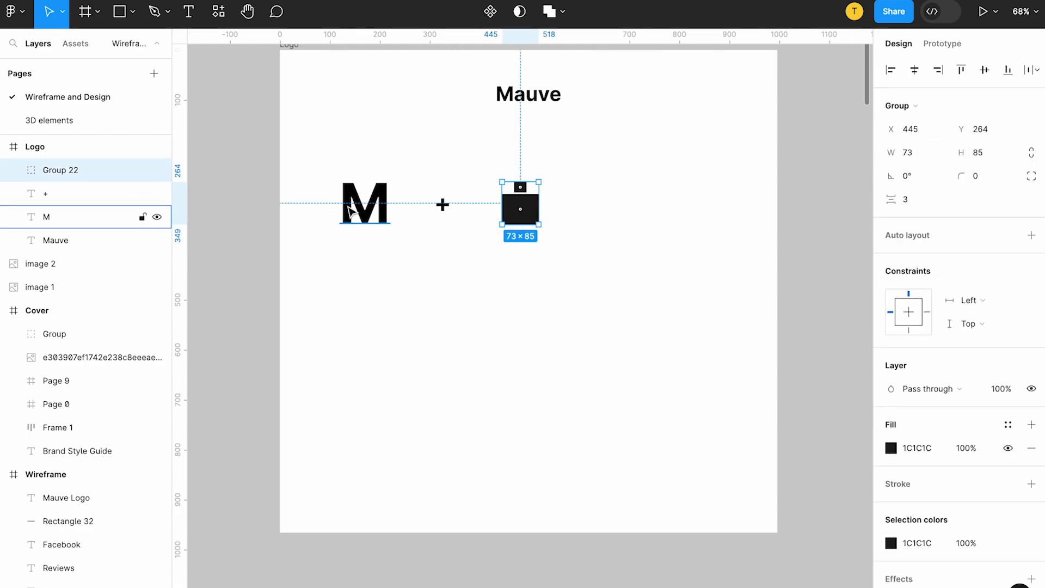
pyautogui.click(376, 212)
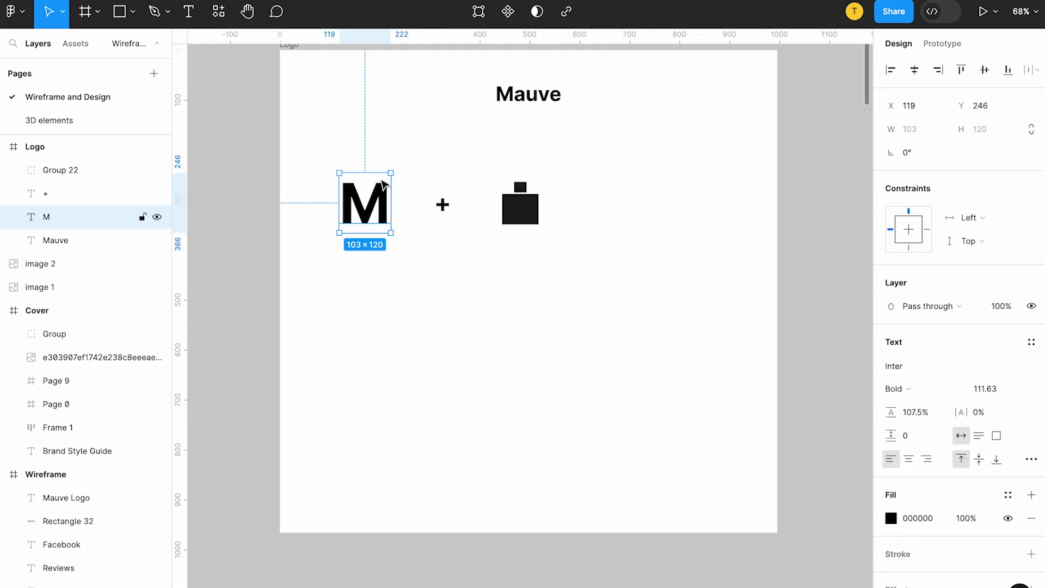
pyautogui.click(532, 211)
pyautogui.moveTo(530, 211); pyautogui.dragTo(374, 214)
pyautogui.hotkey('ctrl', 'z')
pyautogui.click(376, 208)
pyautogui.keyDown('shift'); pyautogui.click(527, 212); pyautogui.keyUp('shift')
pyautogui.moveTo(528, 212); pyautogui.dragTo(609, 361)
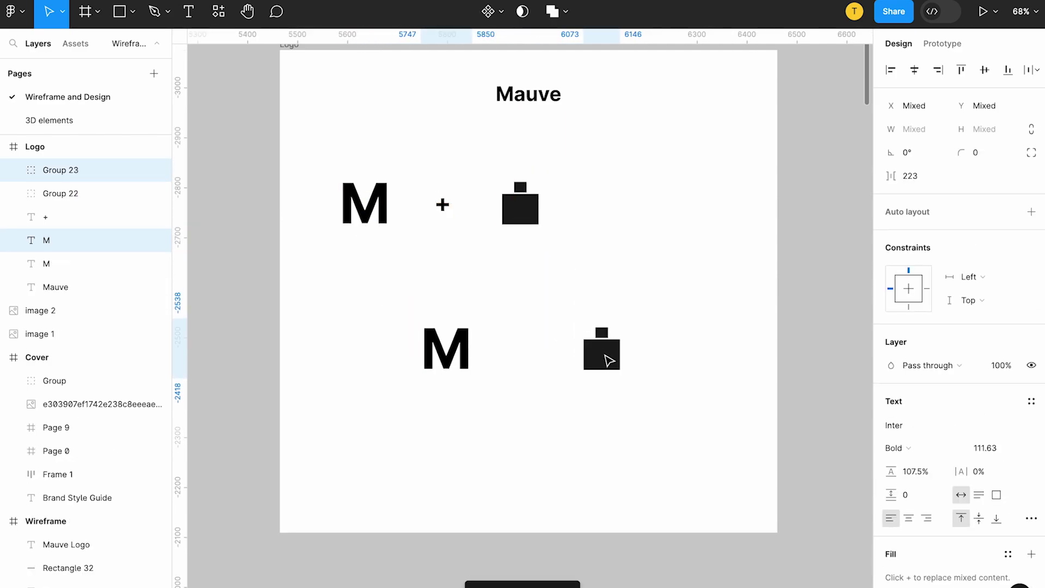
pyautogui.press('Escape')
pyautogui.keyDown('ctrl'); pyautogui.scroll(5, 436, 347); pyautogui.keyUp('ctrl')
# Move the lower bottle copy right beside the lower M
pyautogui.click(730, 368)
pyautogui.moveTo(733, 384); pyautogui.dragTo(469, 357)
pyautogui.press('k')
pyautogui.click(552, 350)
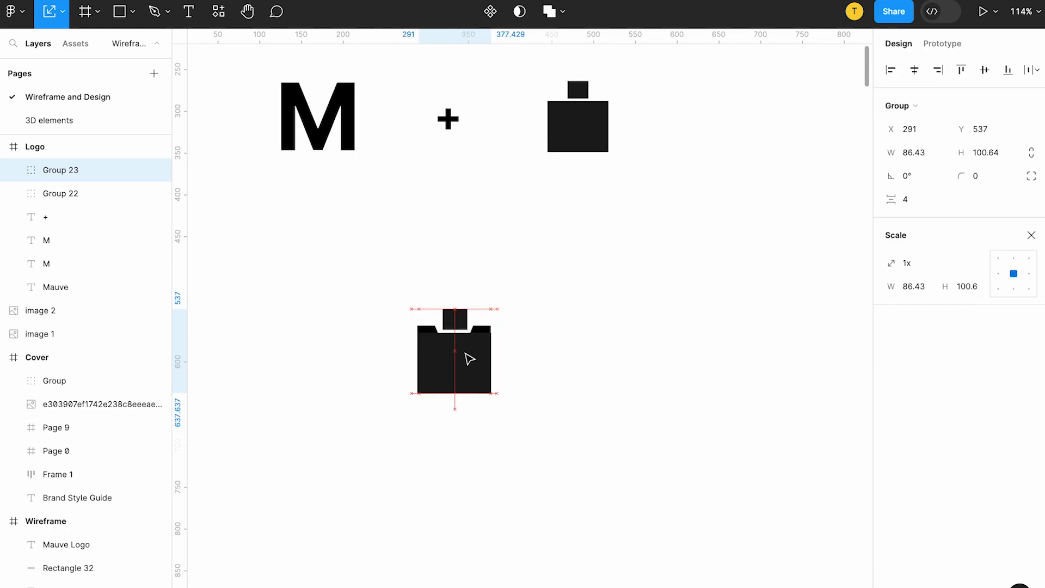
pyautogui.click(531, 340)
pyautogui.scroll(-3, 531, 341)
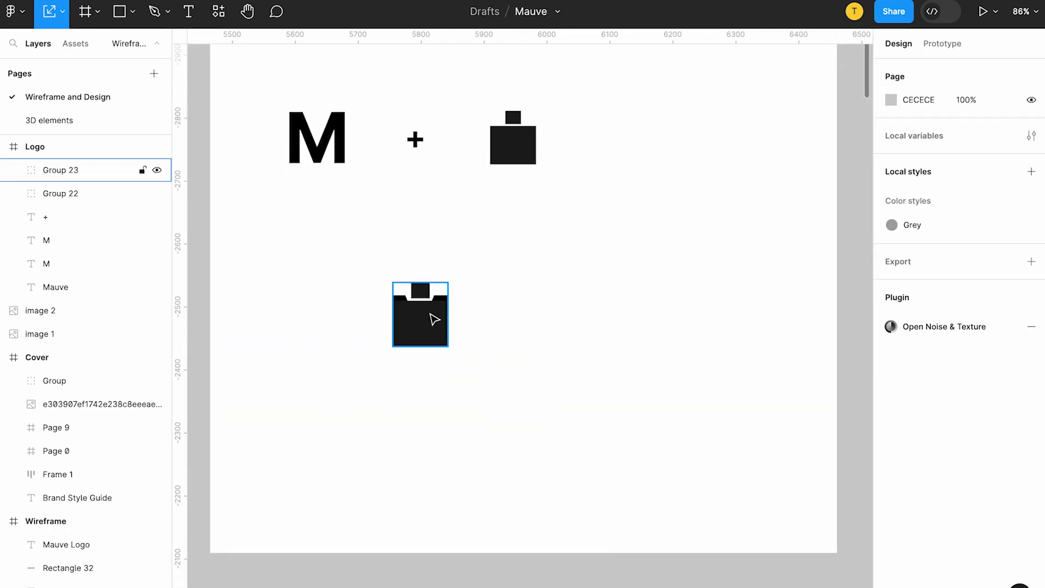
pyautogui.click(434, 320)
pyautogui.moveTo(416, 321); pyautogui.dragTo(486, 318)
pyautogui.hscroll(2, 499, 317)
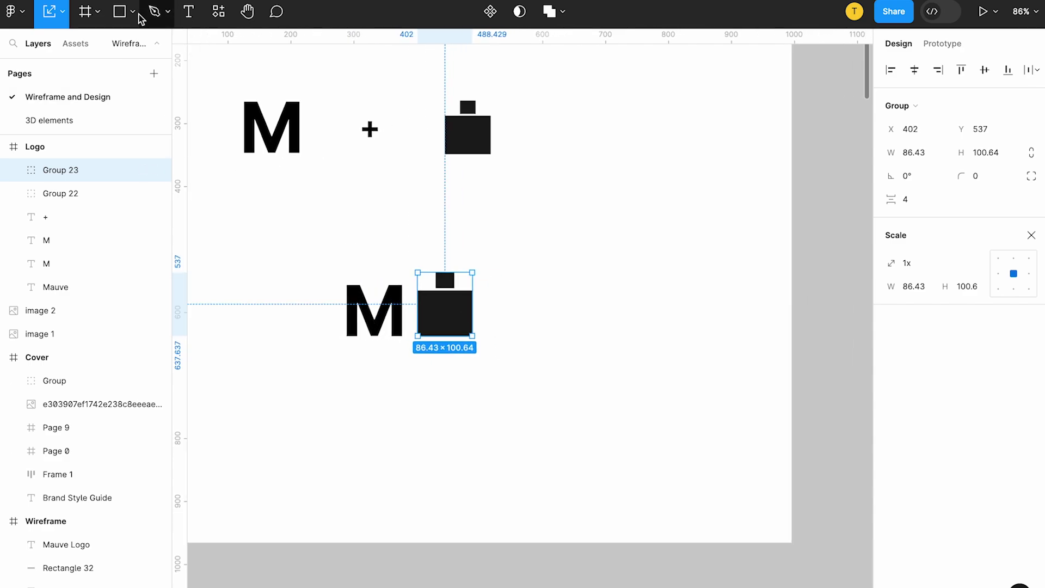
# Add a bold 'V' text layer right of the lower bottle icon
pyautogui.click(188, 12)
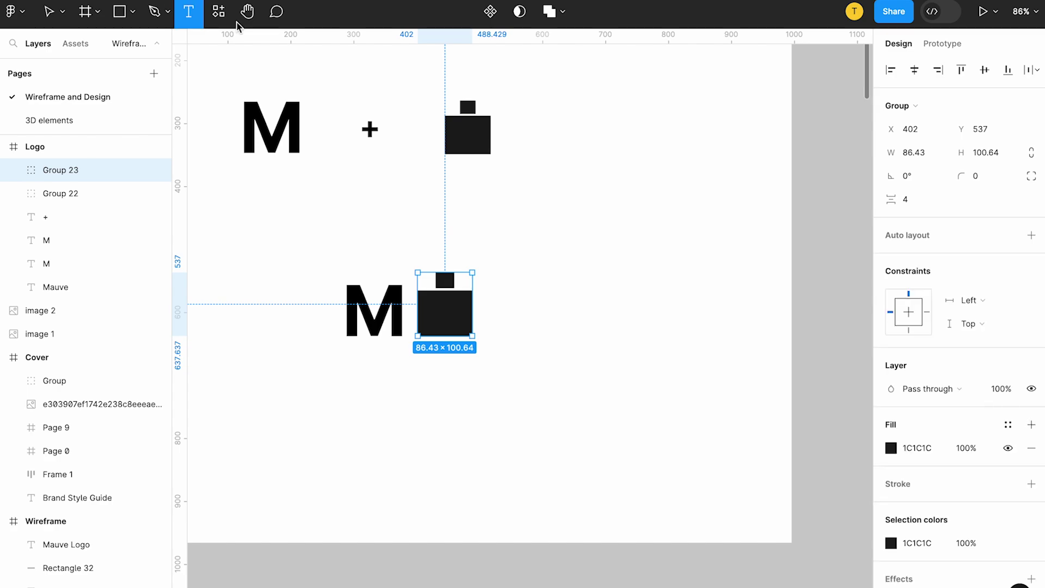
pyautogui.click(539, 310)
pyautogui.write('v')
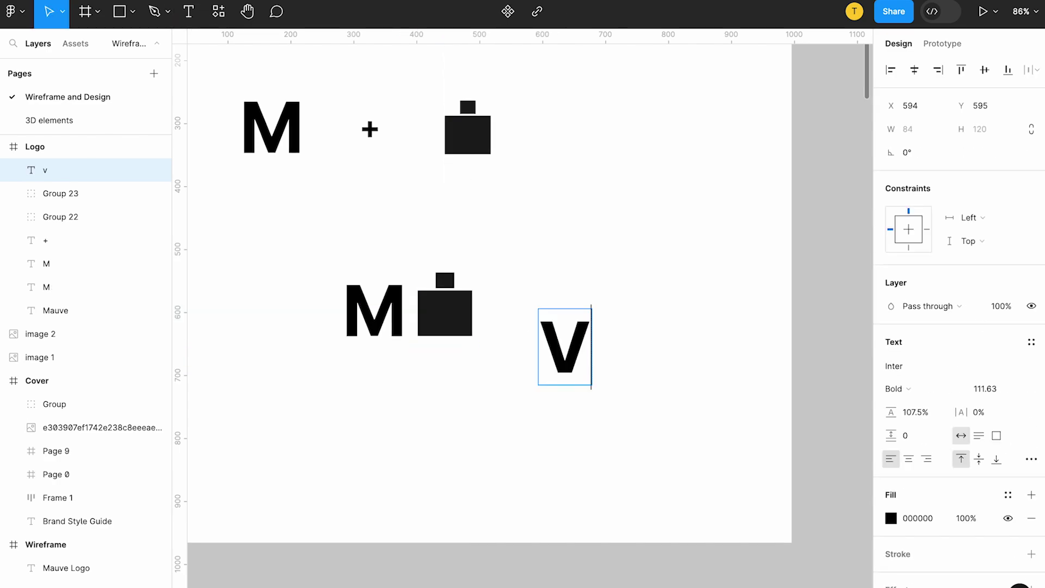
pyautogui.press('Escape')
pyautogui.press('k')
pyautogui.moveTo(576, 385); pyautogui.dragTo(576, 364)
pyautogui.hotkey('ctrl', 'z')
pyautogui.scroll(5, 555, 351)
pyautogui.hscroll(2, 535, 339)
# Re-enter and exit the V's text editing, and browse its right-click context menu
pyautogui.rightClick(517, 323)
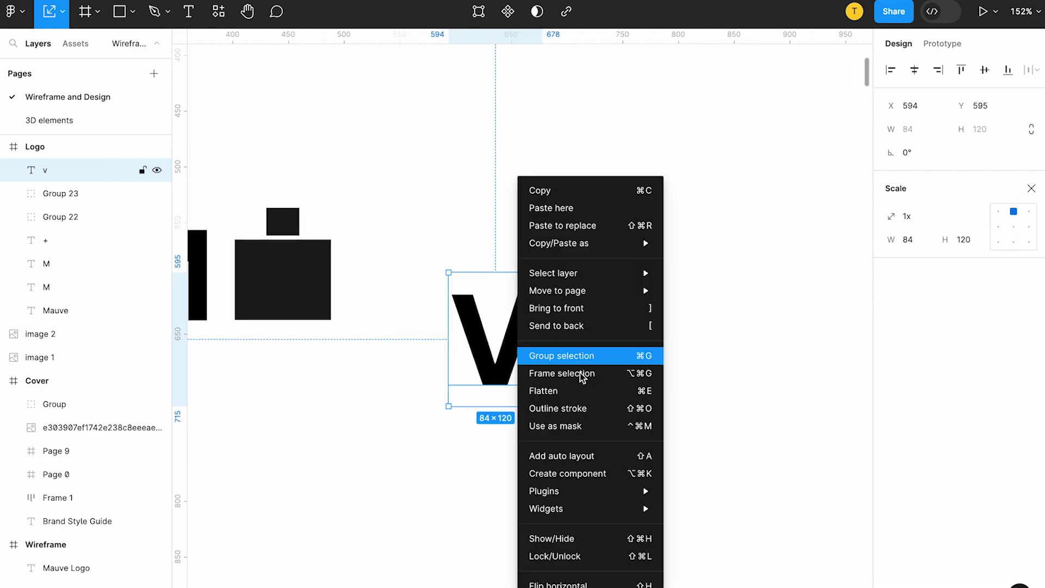
pyautogui.press('Escape')
pyautogui.press('Return')
pyautogui.press('Escape')
pyautogui.press('Return')
pyautogui.press('Escape')
pyautogui.rightClick(531, 308)
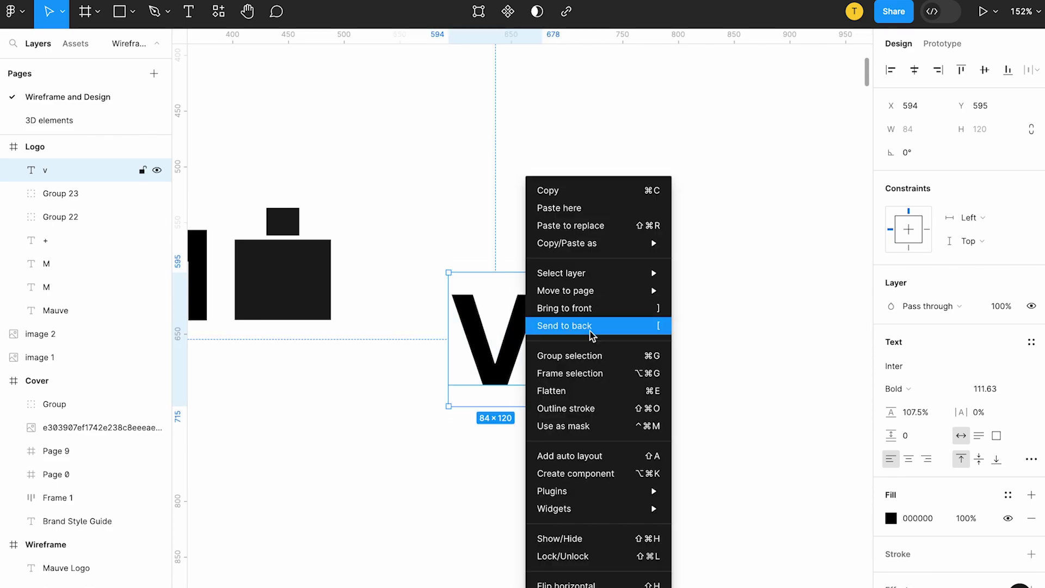
pyautogui.moveTo(599, 271)
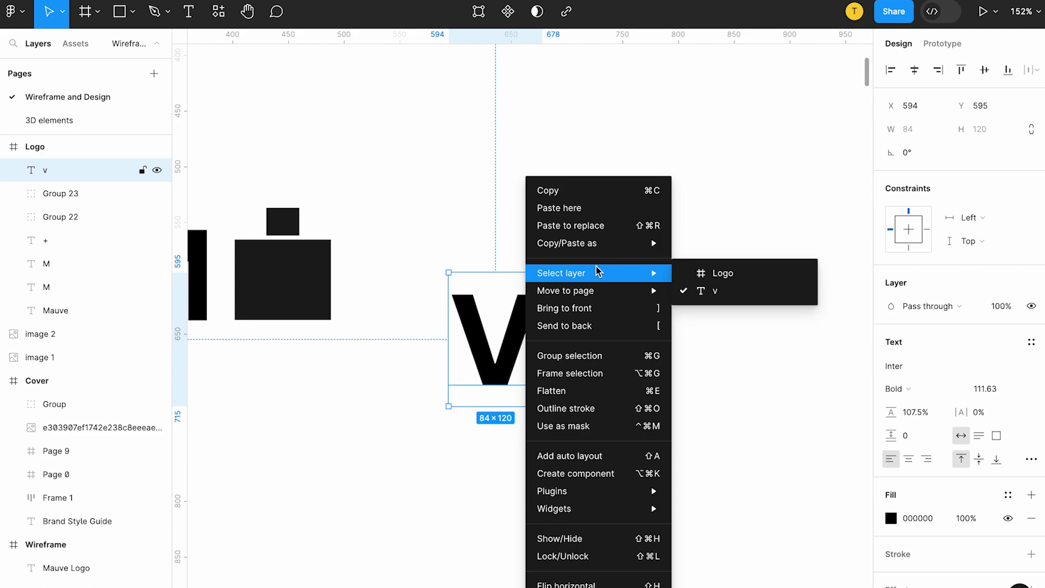
pyautogui.click(505, 326)
# Trace the V's outline with the Pen tool as a closed six-point vector path
pyautogui.click(155, 21)
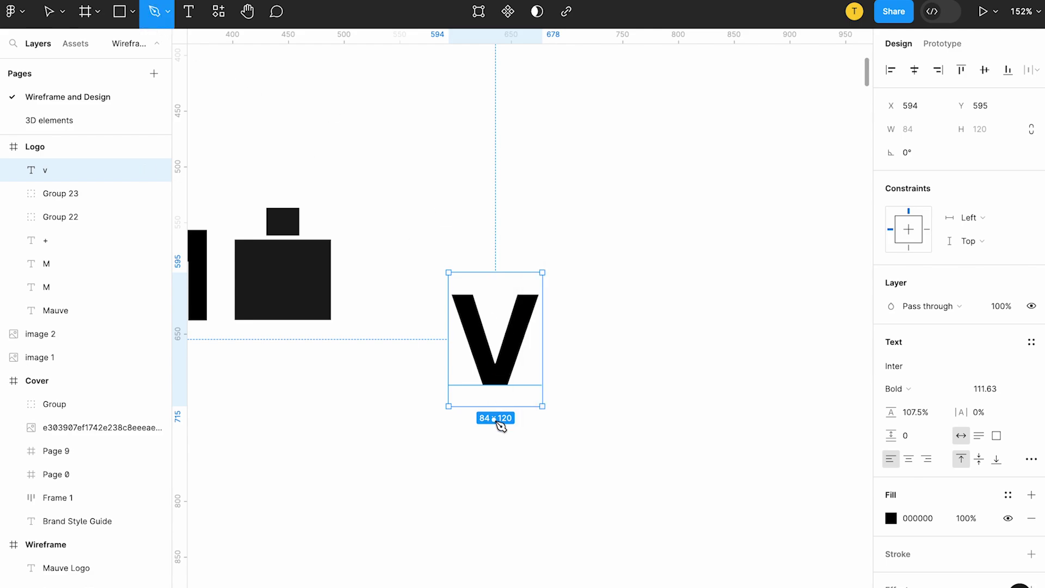
pyautogui.click(451, 297)
pyautogui.click(482, 385)
pyautogui.scroll(5, 484, 387)
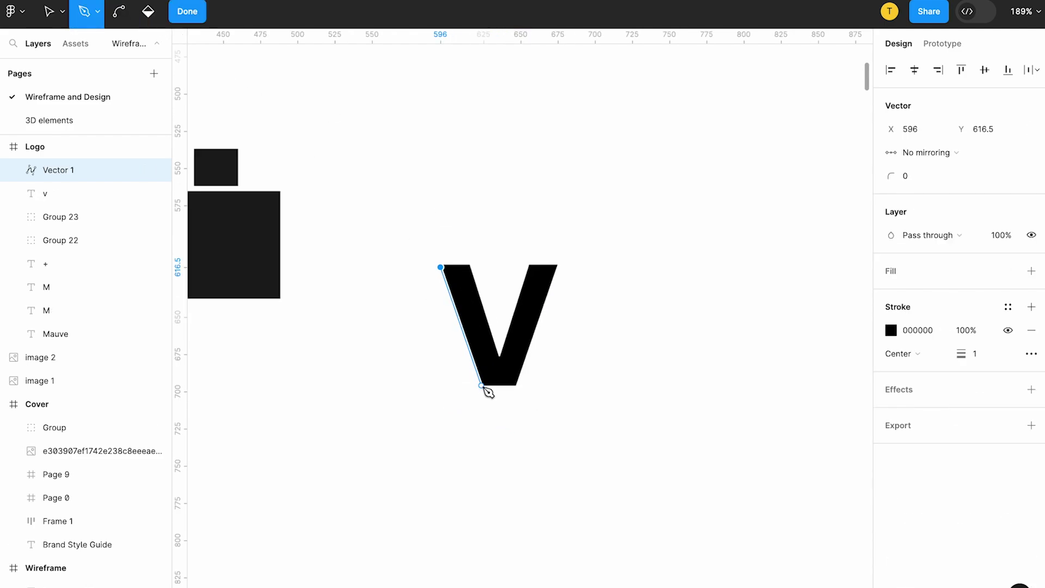
pyautogui.click(529, 385)
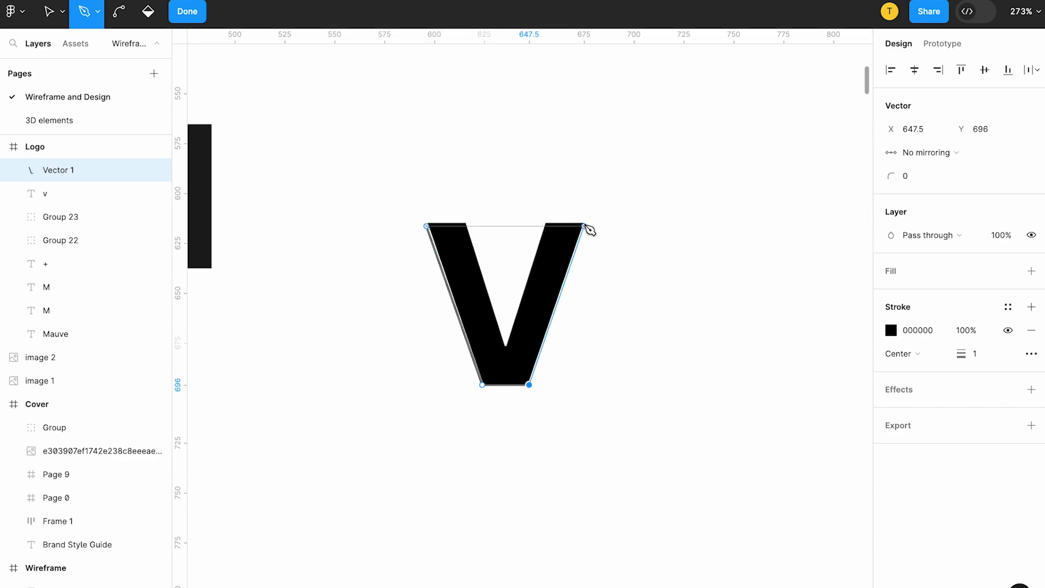
pyautogui.click(583, 226)
pyautogui.click(546, 226)
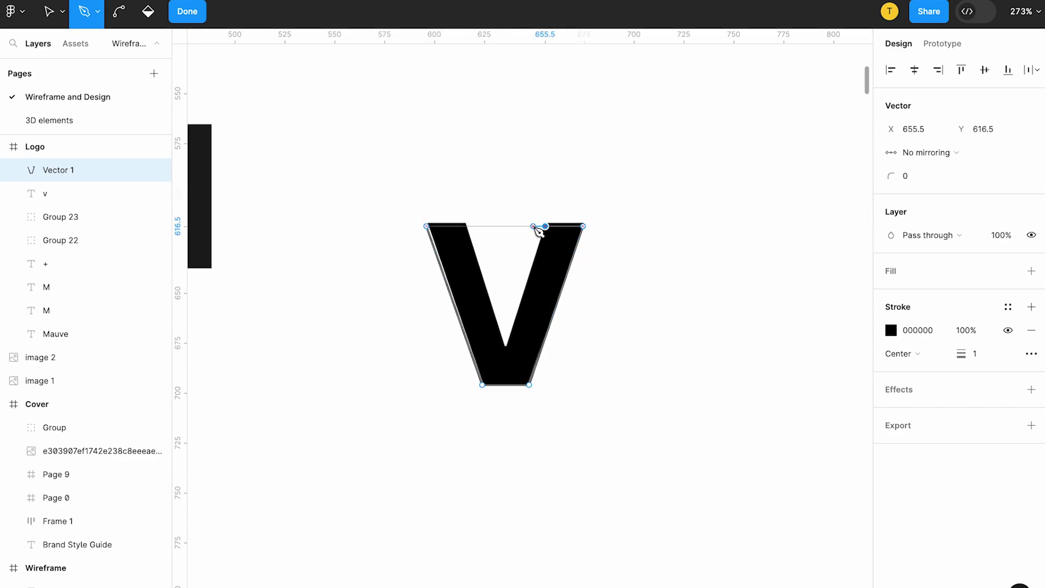
pyautogui.click(507, 348)
pyautogui.click(466, 227)
pyautogui.press('Escape')
pyautogui.moveTo(483, 292); pyautogui.dragTo(499, 345)
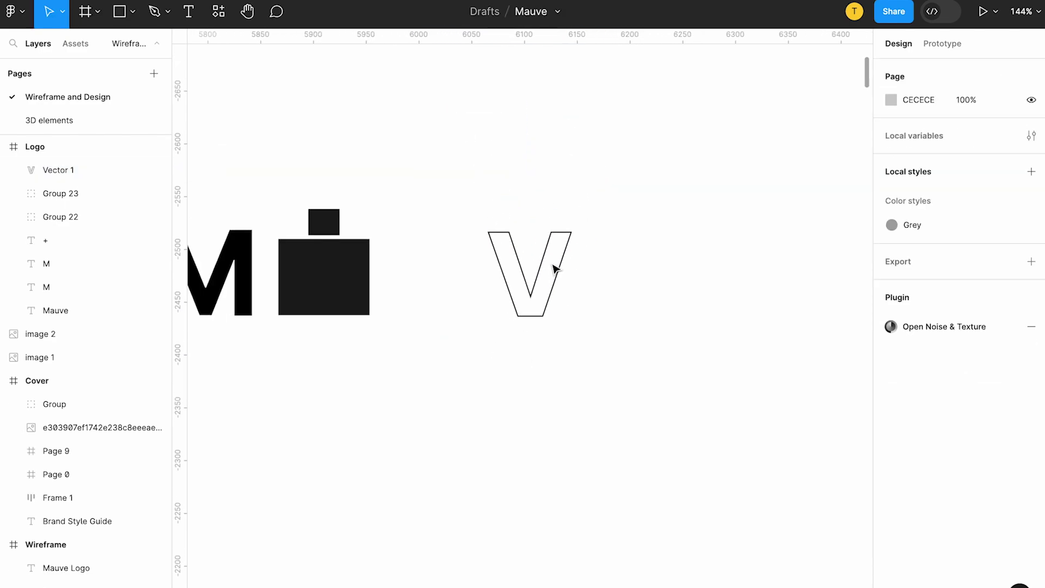
# Resize Vector 1 to be wider and flatter and reposition it beside the bottle
pyautogui.click(550, 275)
pyautogui.moveTo(571, 252); pyautogui.dragTo(621, 252)
pyautogui.moveTo(608, 317); pyautogui.dragTo(501, 285)
pyautogui.scroll(2, 606, 287)
pyautogui.moveTo(475, 318)
pyautogui.mouseDown()
pyautogui.moveTo(476, 296)
pyautogui.moveTo(471, 333)
pyautogui.mouseUp()
pyautogui.click(541, 314)
pyautogui.scroll(3, 483, 303)
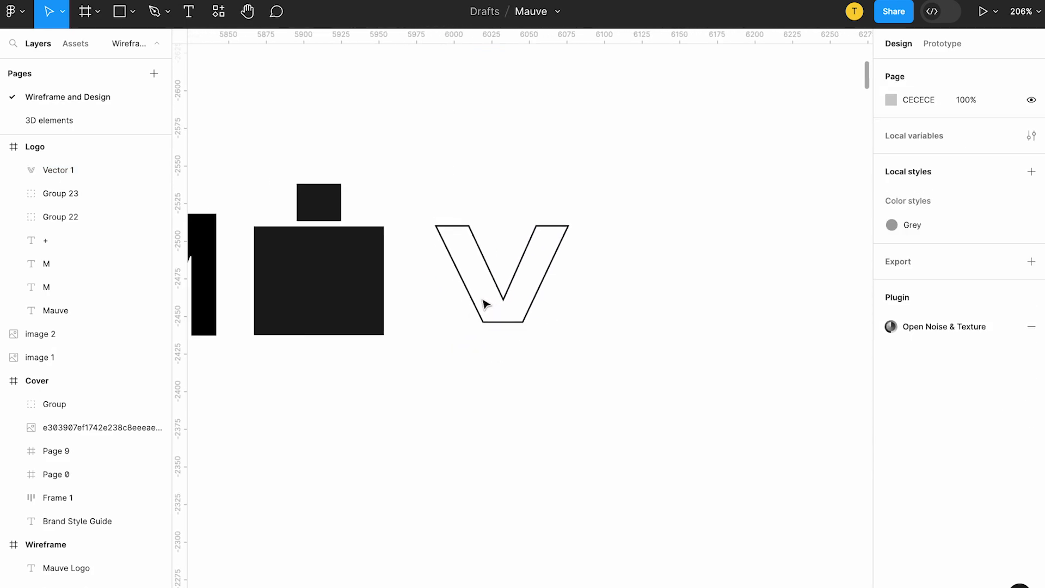
# Draw a small grey triangle polygon beside the V and duplicate it
pyautogui.press('p')
pyautogui.click(132, 11)
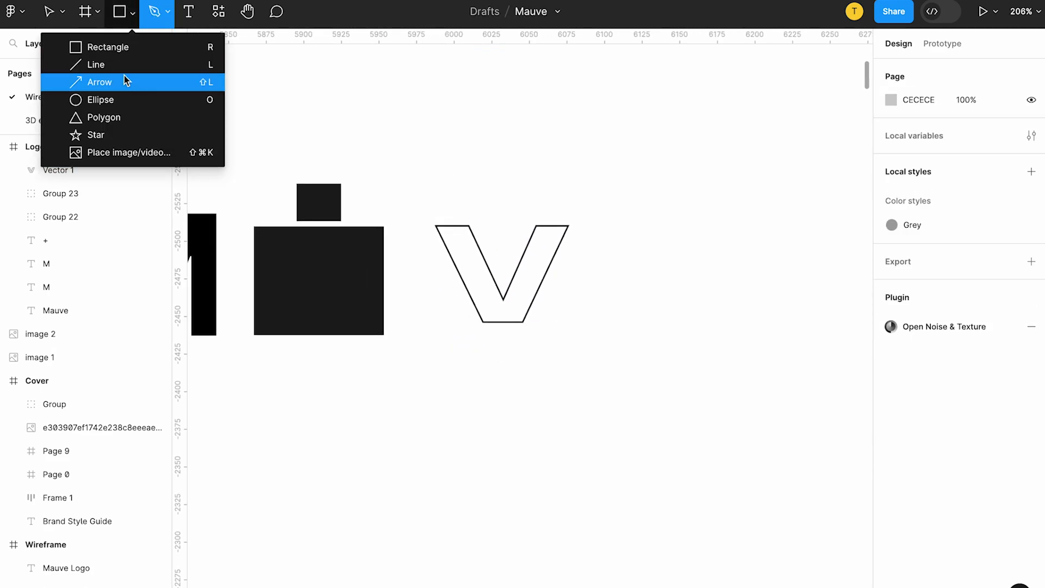
pyautogui.click(109, 114)
pyautogui.moveTo(426, 305); pyautogui.dragTo(583, 310)
pyautogui.press('super+d')
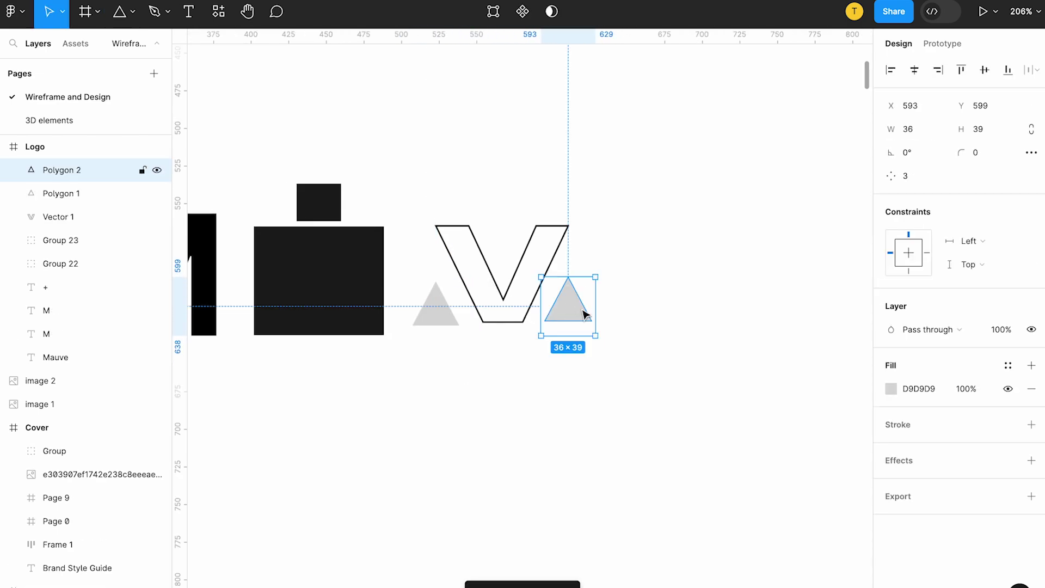
# Edit the V outline's points into a narrower chevron with a single bottom point
pyautogui.click(512, 313)
pyautogui.scroll(5, 548, 311)
pyautogui.doubleClick(503, 278)
pyautogui.moveTo(496, 291); pyautogui.dragTo(495, 245)
pyautogui.click(501, 342)
pyautogui.moveTo(452, 341); pyautogui.dragTo(495, 328)
pyautogui.moveTo(639, 127); pyautogui.dragTo(621, 130)
pyautogui.moveTo(347, 128); pyautogui.dragTo(367, 128)
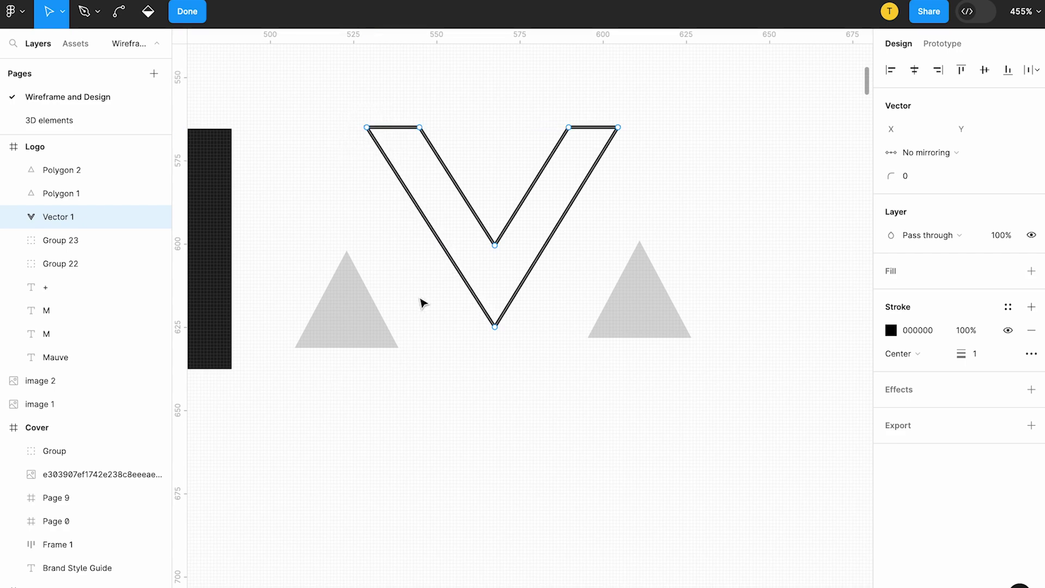
pyautogui.press('Escape')
# Shrink the left triangle to about 26×26 beside the V and delete the right triangle
pyautogui.click(331, 314)
pyautogui.moveTo(360, 326); pyautogui.dragTo(398, 321)
pyautogui.moveTo(328, 369); pyautogui.dragTo(360, 327)
pyautogui.moveTo(401, 282); pyautogui.dragTo(408, 304)
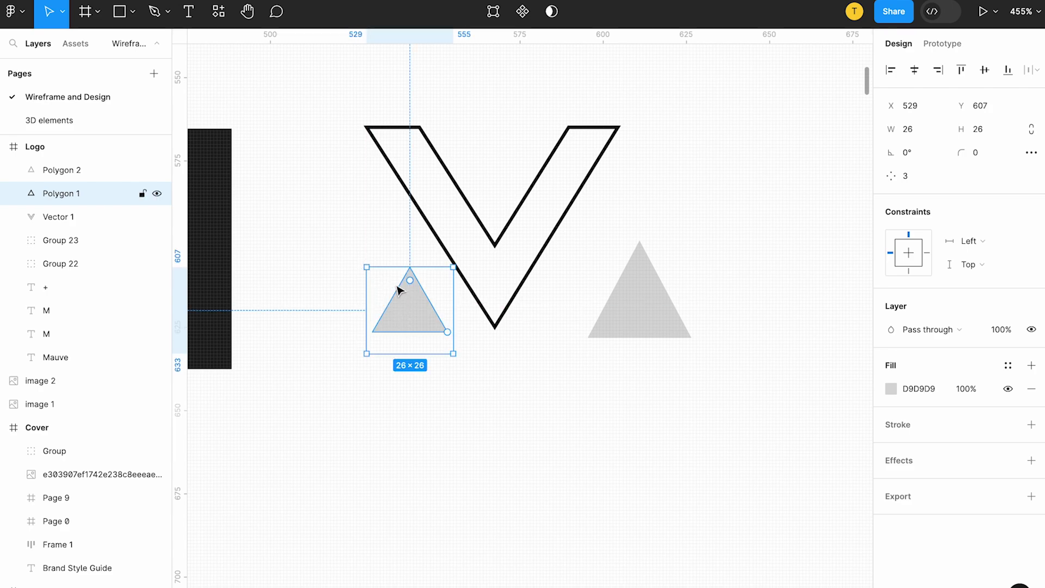
pyautogui.moveTo(370, 327); pyautogui.dragTo(363, 328)
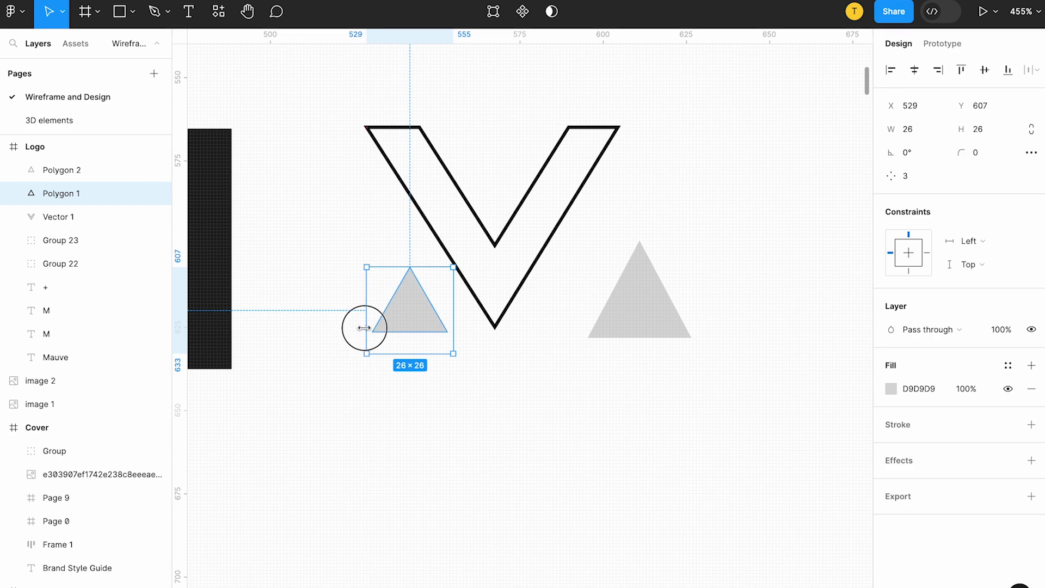
pyautogui.click(665, 314)
pyautogui.press('Delete')
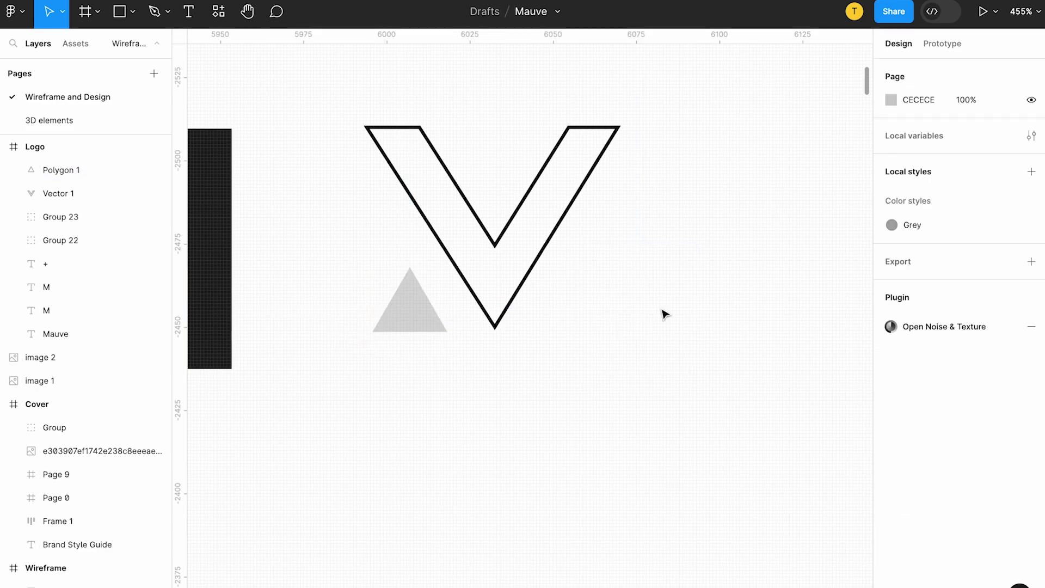
# Turn the left triangle into a right triangle by moving its top point, then reposition it
pyautogui.click(418, 318)
pyautogui.moveTo(418, 317); pyautogui.dragTo(413, 322)
pyautogui.moveTo(447, 366); pyautogui.dragTo(455, 329)
pyautogui.hotkey('ctrl', 'z')
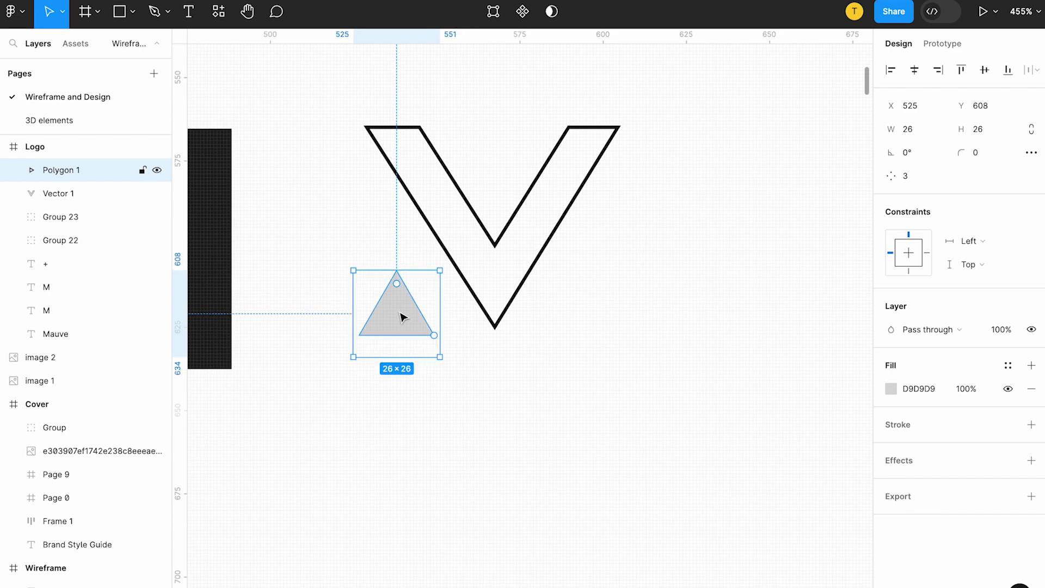
pyautogui.moveTo(445, 361); pyautogui.dragTo(450, 339)
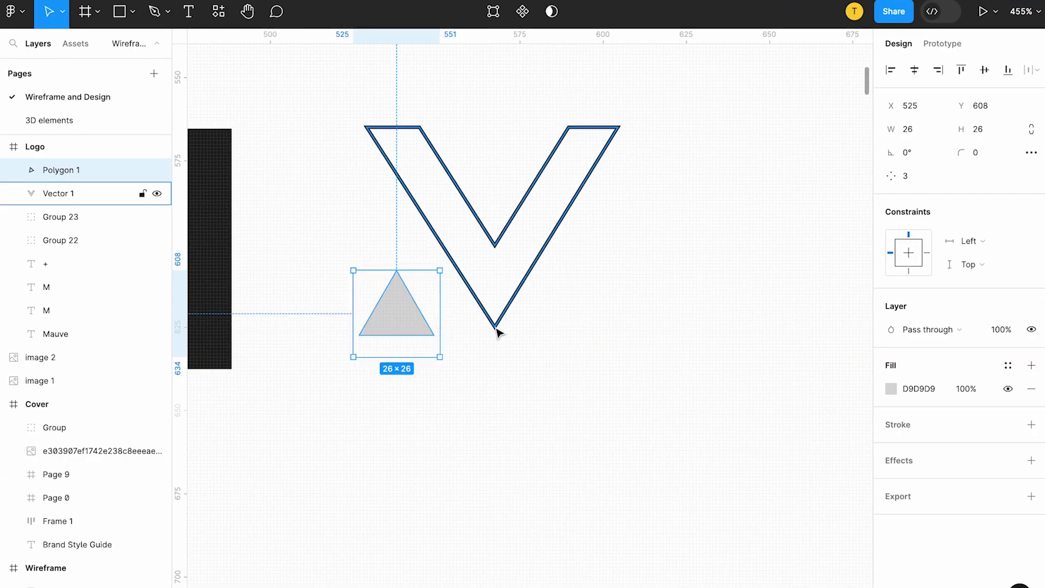
pyautogui.doubleClick(399, 272)
pyautogui.moveTo(399, 272); pyautogui.dragTo(362, 260)
pyautogui.press('Escape')
pyautogui.moveTo(394, 316); pyautogui.dragTo(591, 296)
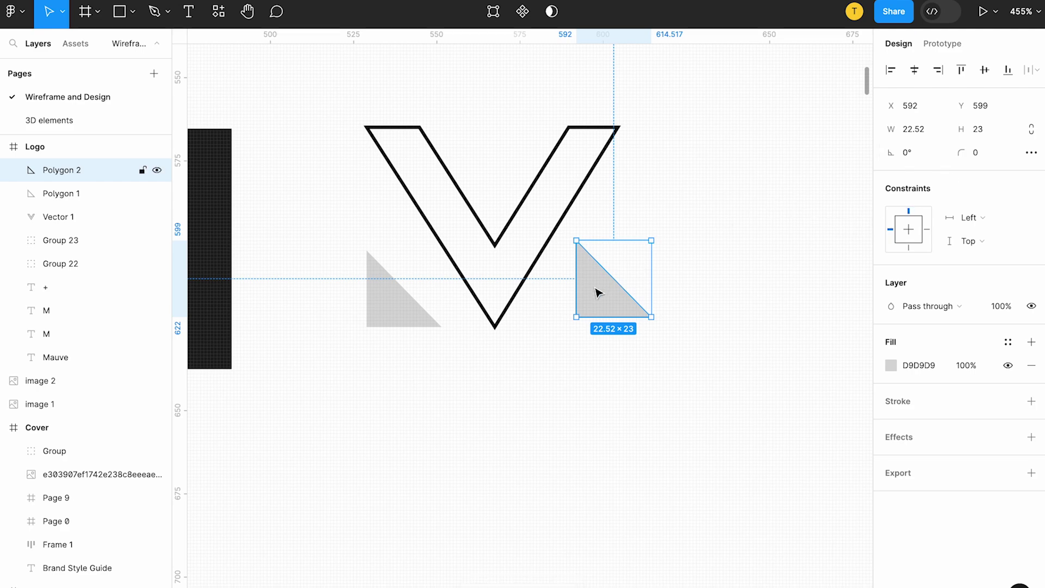
# Rotate the right triangle (Polygon 2) to 90° so it mirrors the left one
pyautogui.click(917, 145)
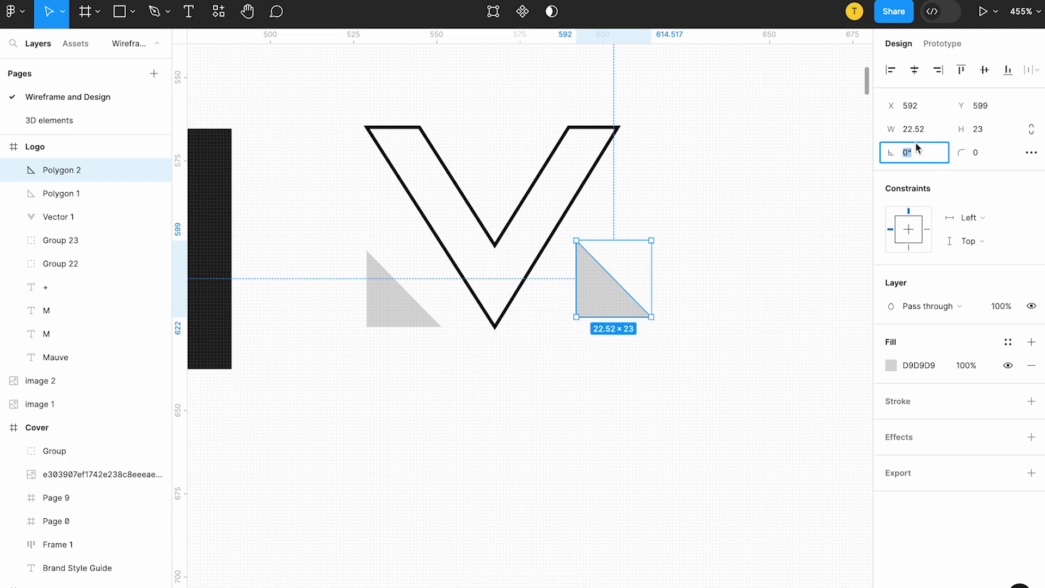
pyautogui.write('30')
pyautogui.press('Return')
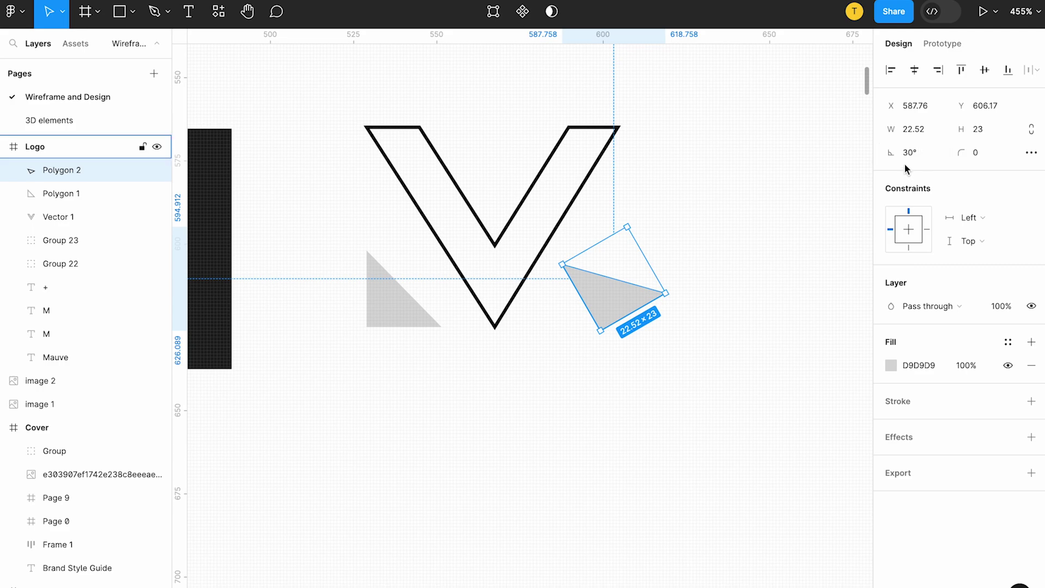
pyautogui.hotkey('ctrl', 'z')
pyautogui.click(926, 157)
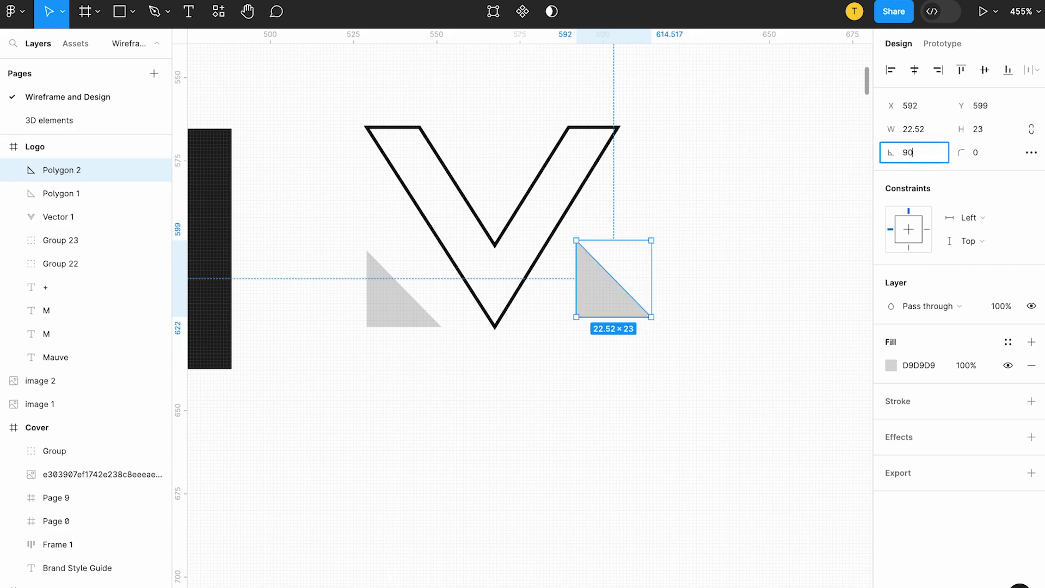
pyautogui.write('90')
pyautogui.press('Return')
# Move both triangles up so they line up with the base of the V
pyautogui.click(618, 303)
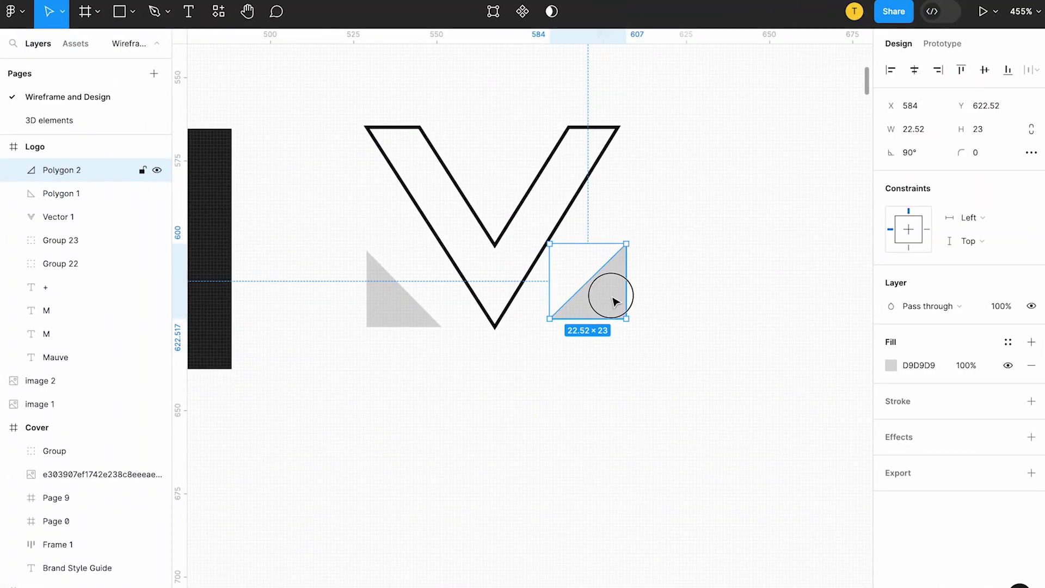
pyautogui.moveTo(613, 301)
pyautogui.mouseDown()
pyautogui.moveTo(600, 304)
pyautogui.moveTo(606, 310)
pyautogui.mouseUp()
pyautogui.scroll(3, 575, 319)
pyautogui.click(502, 289)
pyautogui.scroll(-3, 473, 291)
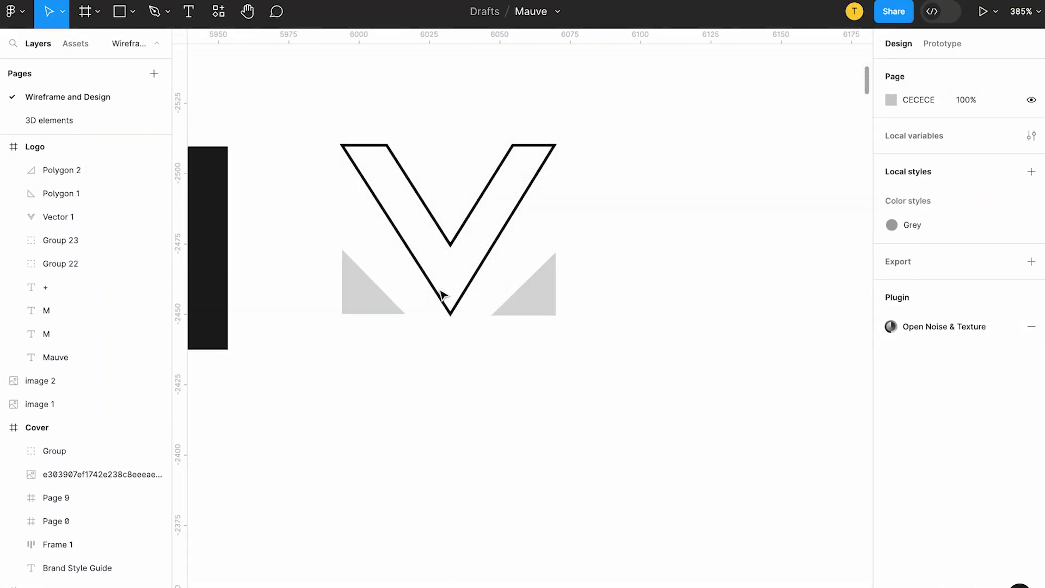
pyautogui.click(461, 261)
pyautogui.keyDown('shift'); pyautogui.click(371, 298); pyautogui.keyUp('shift')
pyautogui.moveTo(430, 300); pyautogui.dragTo(433, 246)
# Change both flanking triangles' fill from light grey to near-black 0F0F0F
pyautogui.click(410, 306)
pyautogui.click(381, 256)
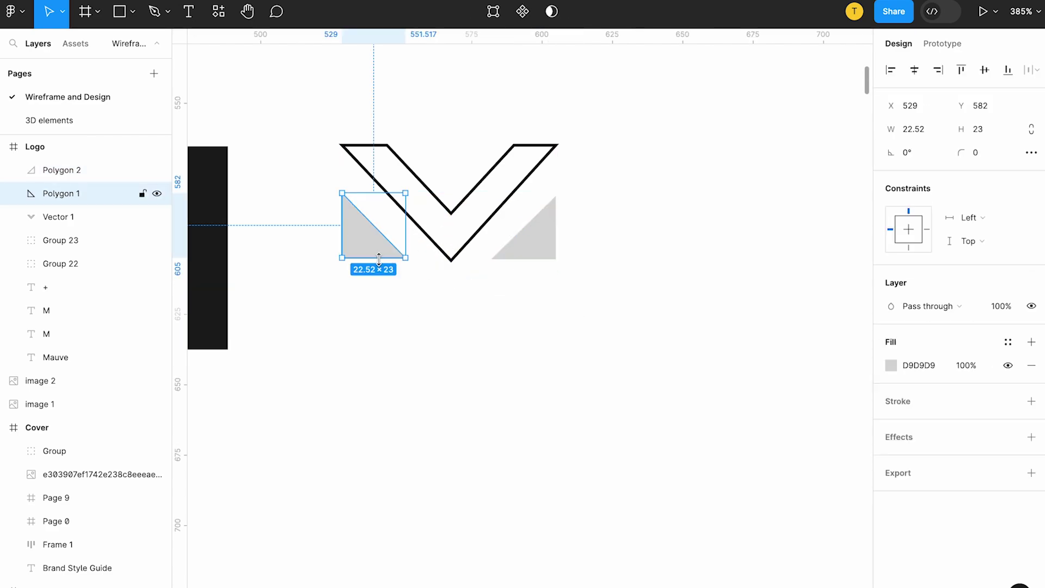
pyautogui.scroll(5, 464, 266)
pyautogui.click(544, 250)
pyautogui.scroll(3, 545, 250)
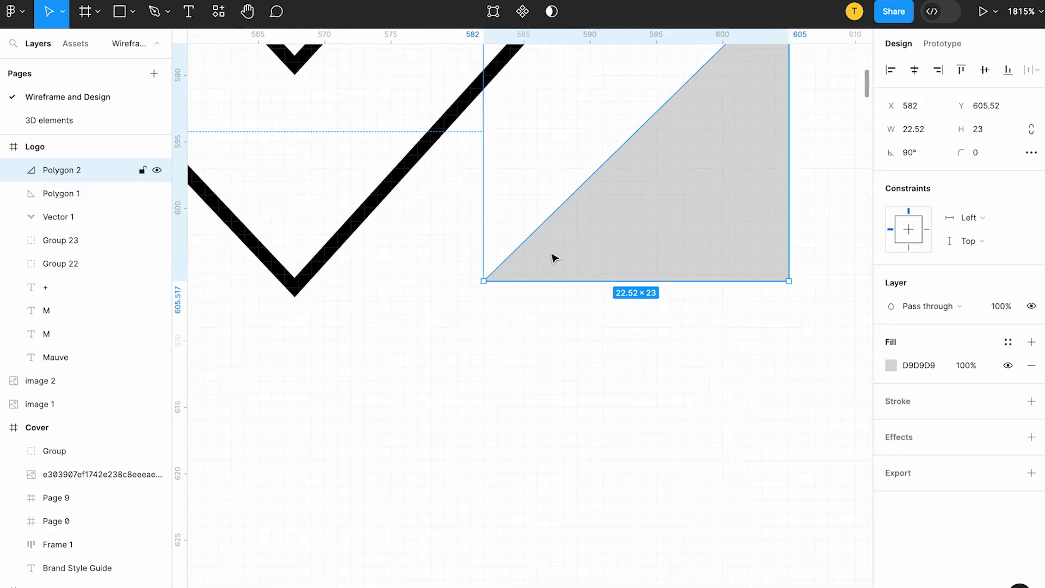
pyautogui.scroll(-5, 553, 253)
pyautogui.scroll(-2, 447, 251)
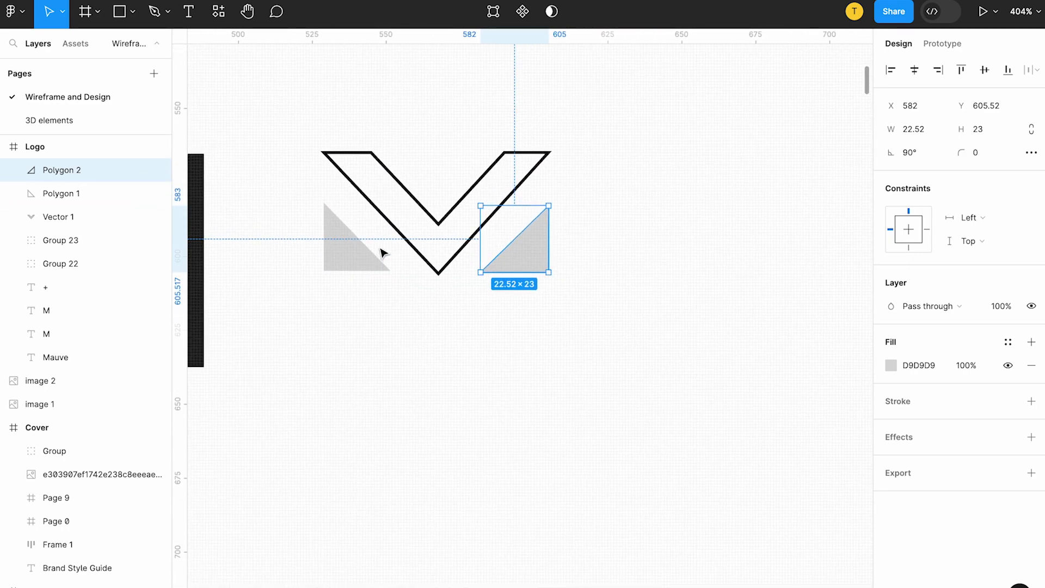
pyautogui.keyDown('shift'); pyautogui.click(334, 250); pyautogui.keyUp('shift')
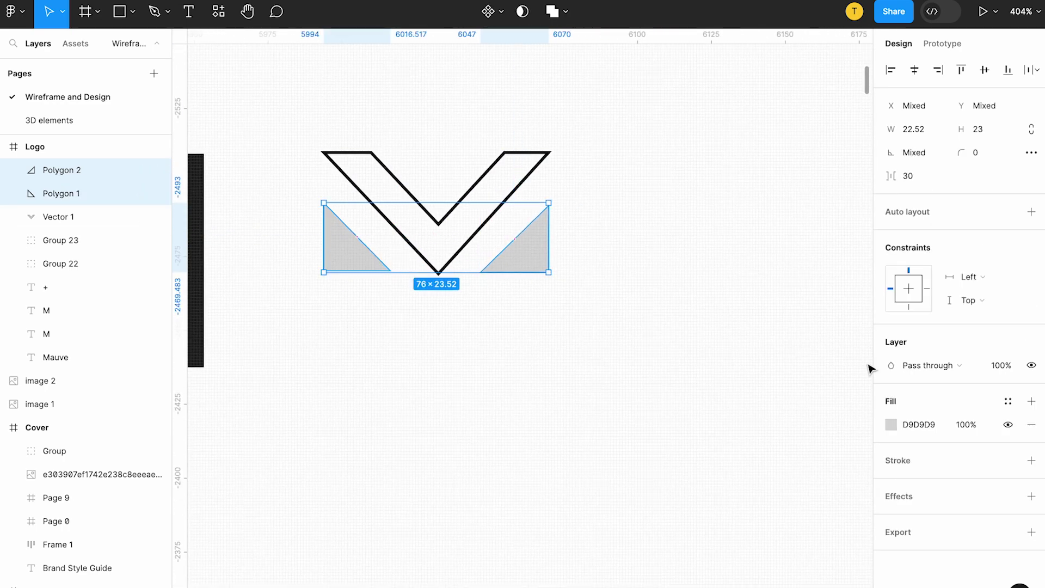
pyautogui.click(897, 424)
pyautogui.moveTo(713, 417); pyautogui.dragTo(689, 423)
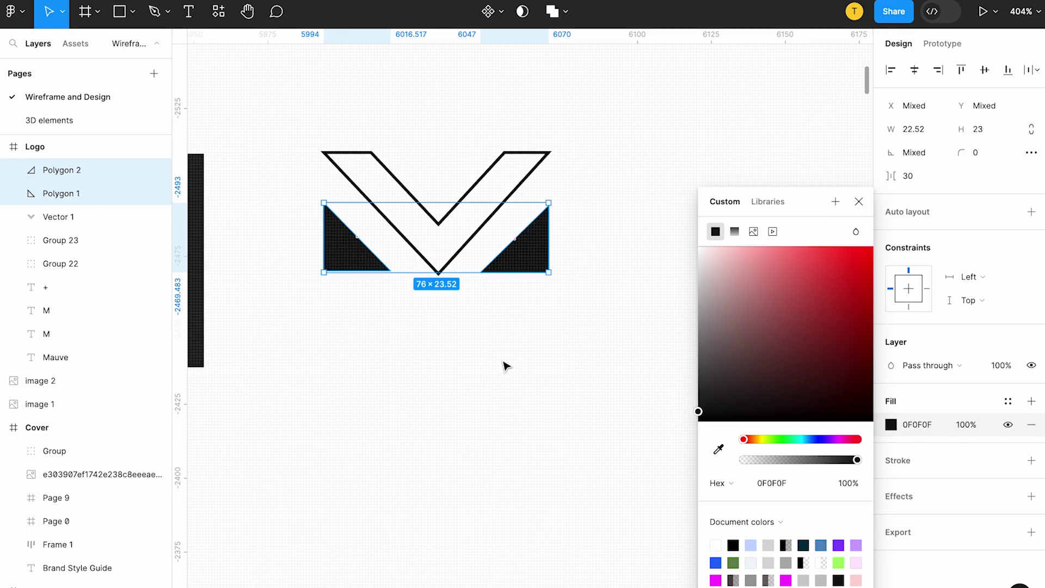
pyautogui.click(476, 261)
pyautogui.scroll(2, 377, 209)
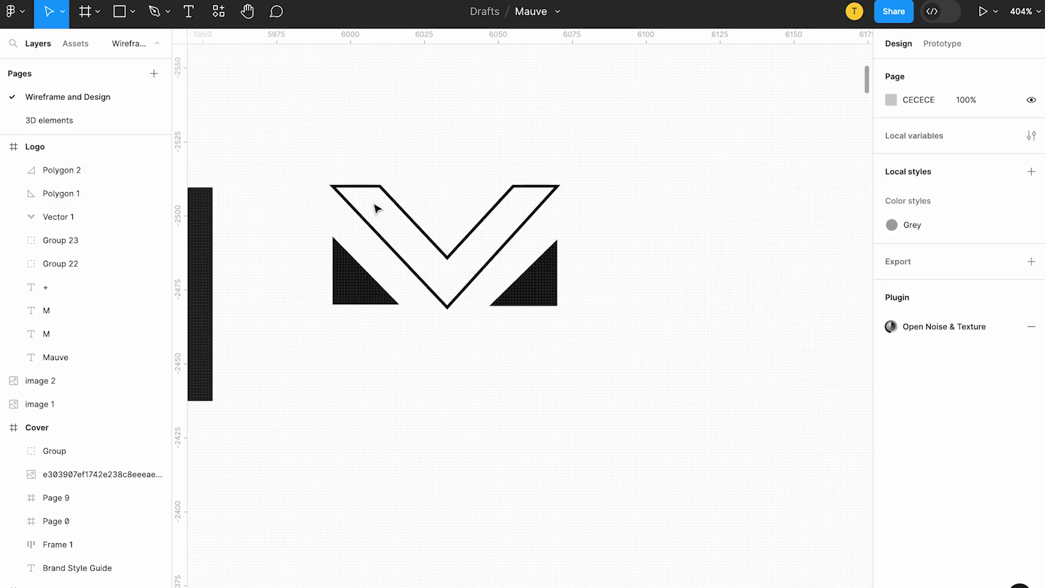
pyautogui.click(120, 13)
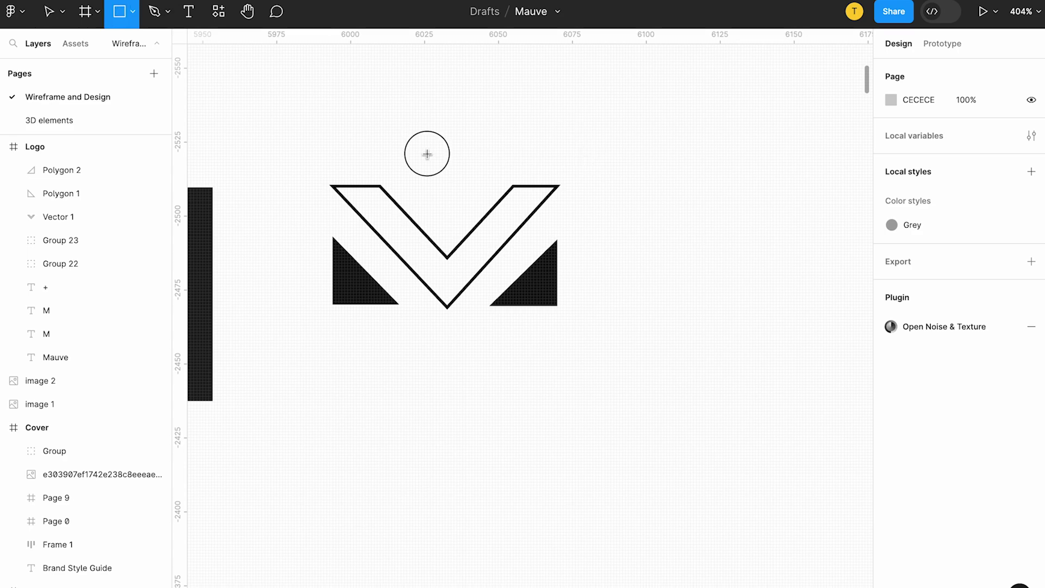
# Draw a small near-black rectangle above the V's notch
pyautogui.moveTo(427, 154)
pyautogui.mouseDown()
pyautogui.moveTo(469, 187)
pyautogui.moveTo(451, 192)
pyautogui.moveTo(447, 157)
pyautogui.moveTo(416, 179)
pyautogui.moveTo(465, 178)
pyautogui.moveTo(446, 178)
pyautogui.mouseUp()
pyautogui.click(893, 371)
pyautogui.moveTo(714, 373); pyautogui.dragTo(701, 410)
pyautogui.click(518, 367)
pyautogui.scroll(-3, 517, 366)
pyautogui.click(473, 241)
pyautogui.press('Right')
pyautogui.press('Right')
pyautogui.press('Left')
# Fill the V with 0F0F0F sampled from a dark shape and hide its outline stroke
pyautogui.click(500, 258)
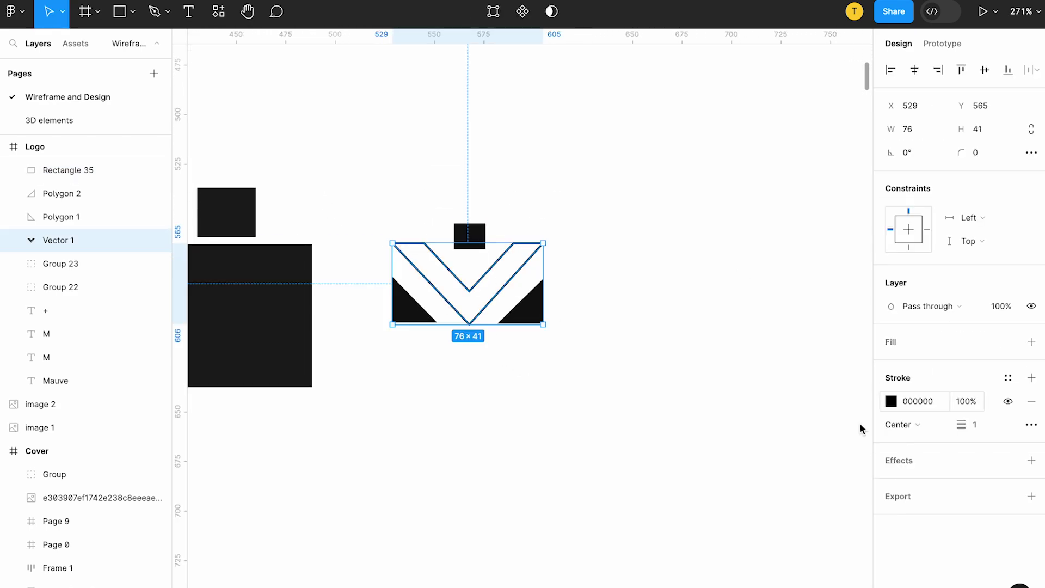
pyautogui.click(1032, 343)
pyautogui.click(891, 367)
pyautogui.click(719, 449)
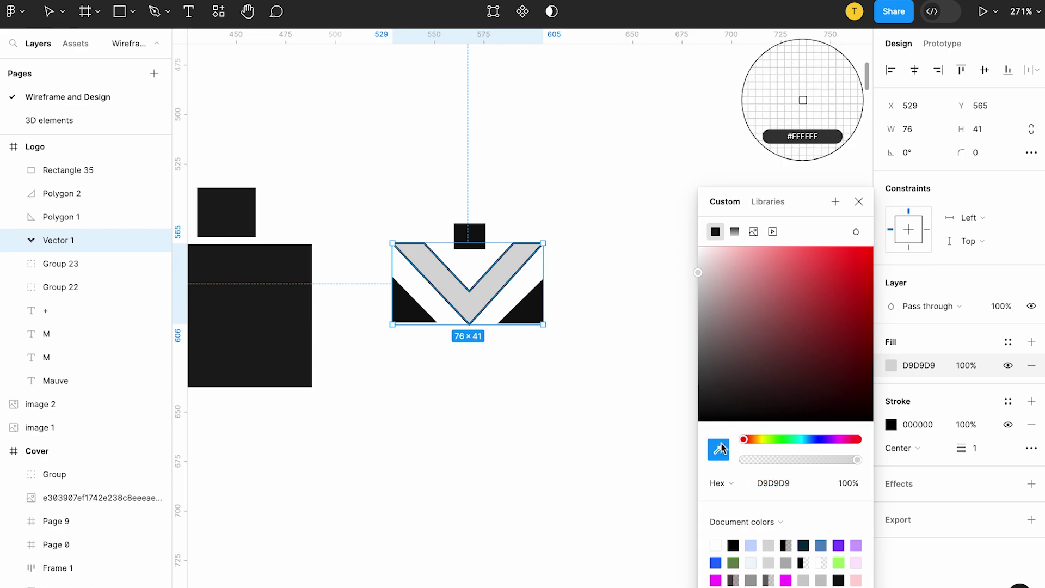
pyautogui.click(527, 309)
pyautogui.click(1009, 425)
pyautogui.click(621, 332)
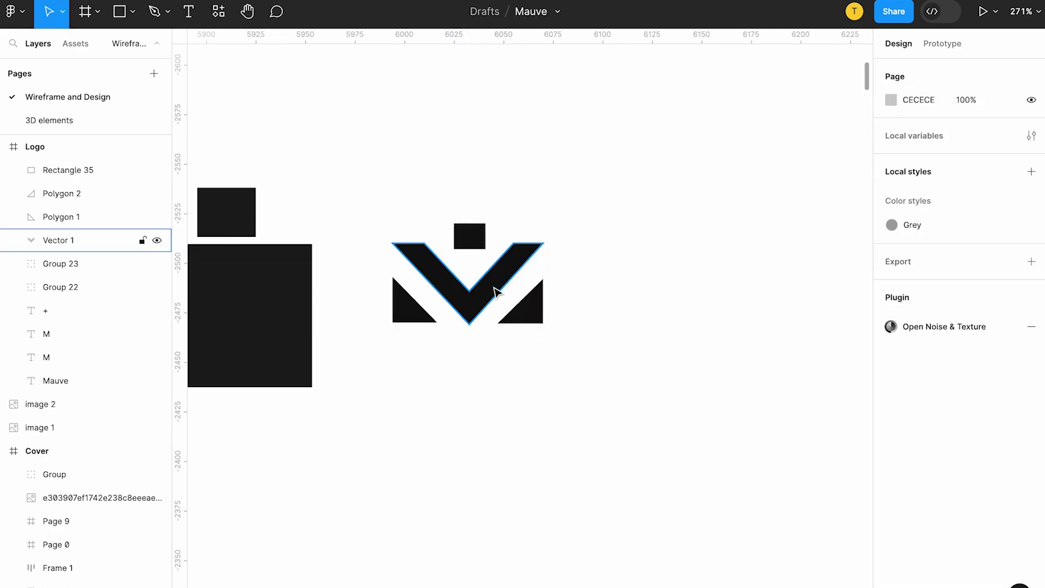
pyautogui.click(493, 288)
pyautogui.scroll(5, 494, 287)
# Thicken the V's arms by moving its inner vertices up and inward
pyautogui.doubleClick(525, 289)
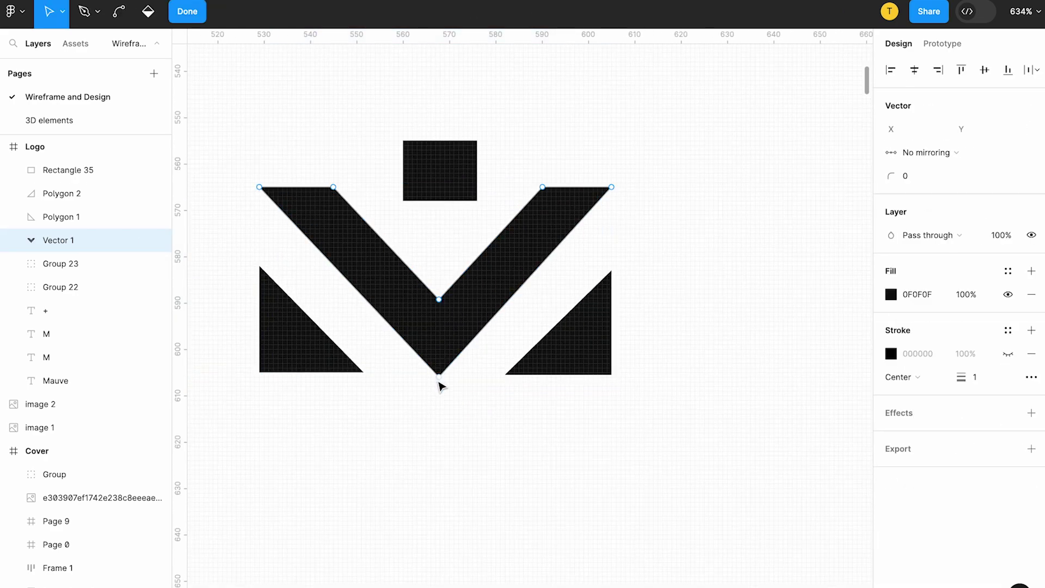
pyautogui.click(438, 381)
pyautogui.moveTo(440, 299); pyautogui.dragTo(439, 278)
pyautogui.moveTo(542, 187); pyautogui.dragTo(522, 187)
pyautogui.moveTo(333, 187); pyautogui.dragTo(352, 187)
pyautogui.press('Escape')
pyautogui.press('Escape')
pyautogui.press('Escape')
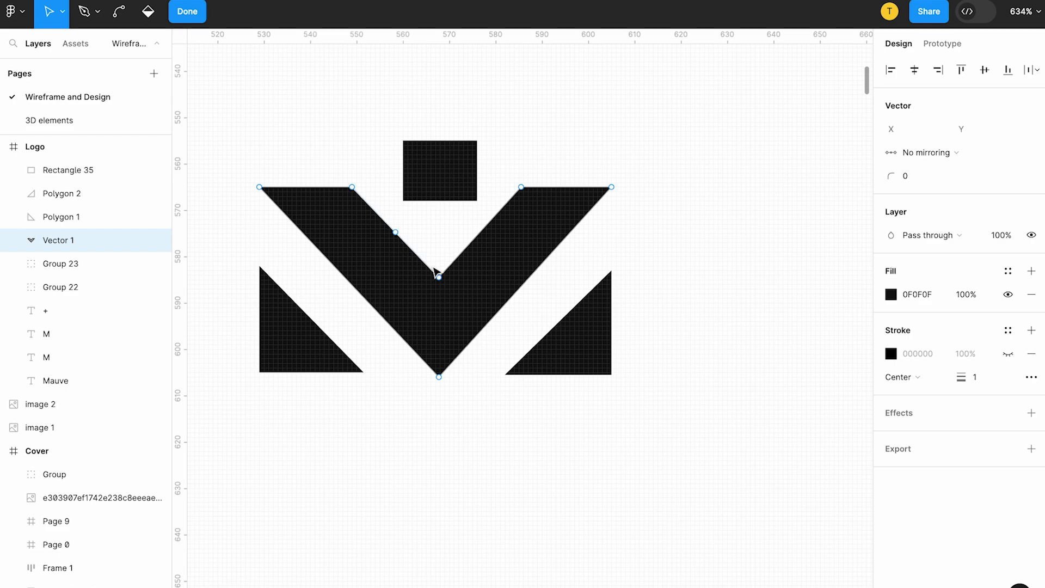
# Reposition Rectangle 35 up and two units left, centred above the V
pyautogui.scroll(-5, 472, 349)
pyautogui.scroll(5, 524, 226)
pyautogui.moveTo(521, 227); pyautogui.dragTo(517, 205)
pyautogui.scroll(4, 523, 213)
pyautogui.scroll(-8, 521, 307)
pyautogui.click(521, 430)
pyautogui.scroll(-2, 517, 430)
pyautogui.moveTo(442, 426); pyautogui.dragTo(546, 272)
pyautogui.click(536, 301)
pyautogui.click(525, 301)
pyautogui.scroll(6, 532, 304)
pyautogui.press('Left')
pyautogui.press('Left')
pyautogui.scroll(-3, 515, 315)
# Group the V, triangles and square and convert the group to an auto-layout frame
pyautogui.moveTo(401, 572); pyautogui.dragTo(618, 299)
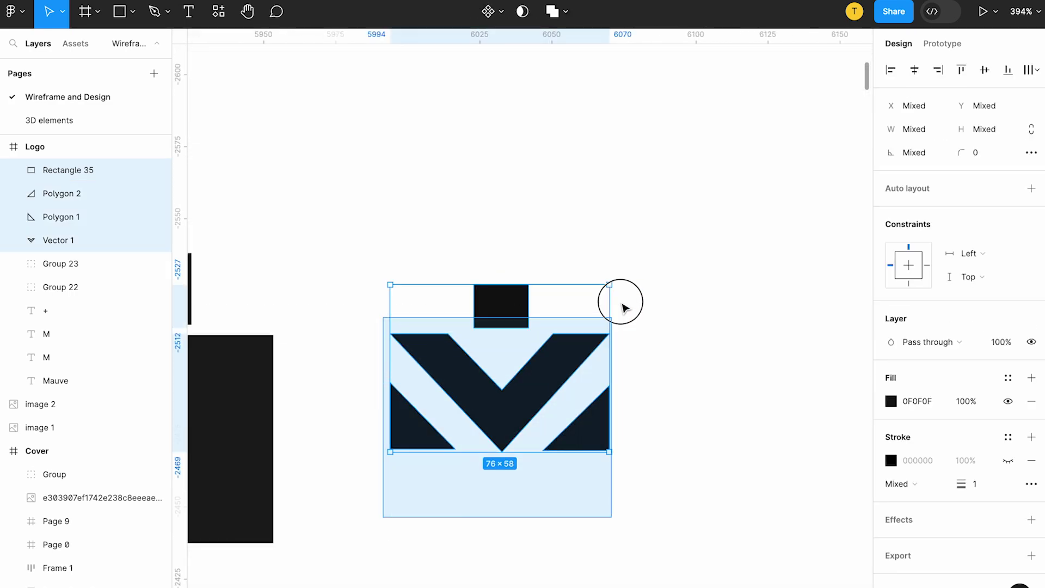
pyautogui.hotkey('ctrl', 'g')
pyautogui.scroll(-4, 626, 327)
pyautogui.scroll(3, 588, 368)
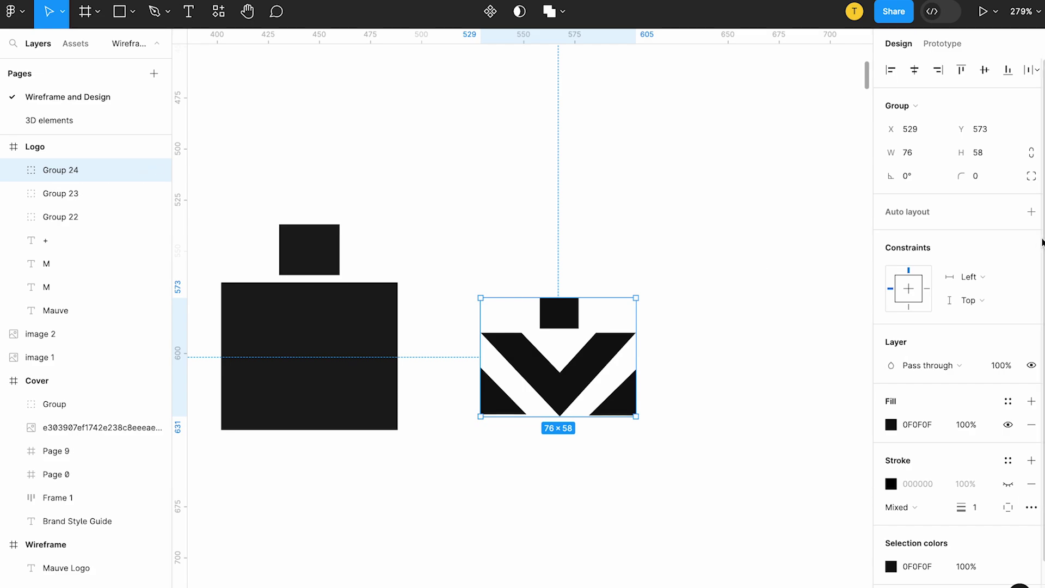
pyautogui.hotkey('shift', 'a')
# Scale the logo frame up proportionally to about 120.6×92
pyautogui.click(791, 276)
pyautogui.scroll(-3, 542, 372)
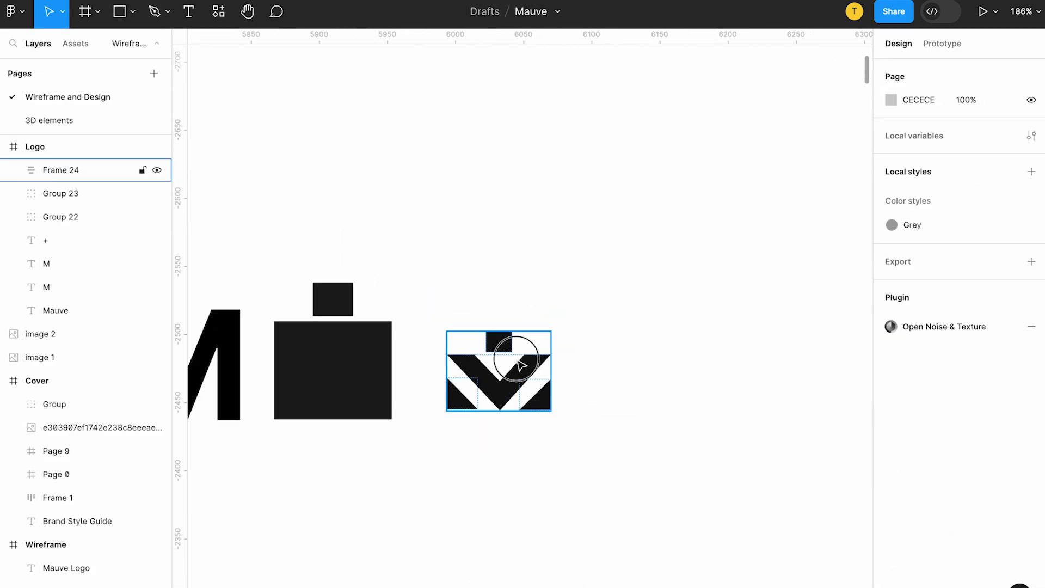
pyautogui.click(520, 374)
pyautogui.press('k')
pyautogui.moveTo(551, 341); pyautogui.dragTo(597, 280)
pyautogui.scroll(-5, 597, 280)
pyautogui.click(553, 438)
pyautogui.scroll(3, 540, 370)
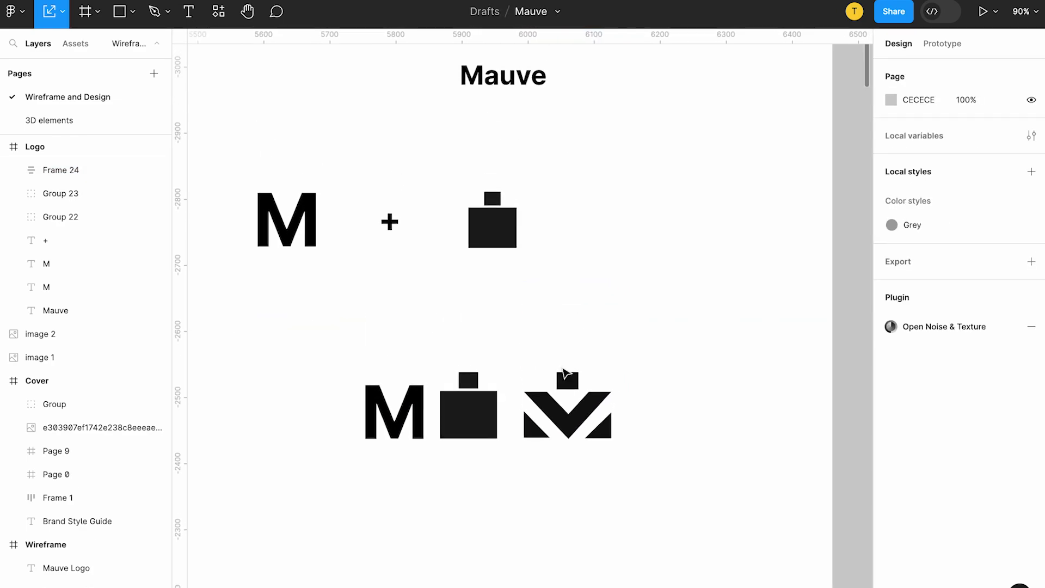
# Add an equals sign between the bottle and the logo mark in the top row
pyautogui.moveTo(565, 392); pyautogui.dragTo(704, 218)
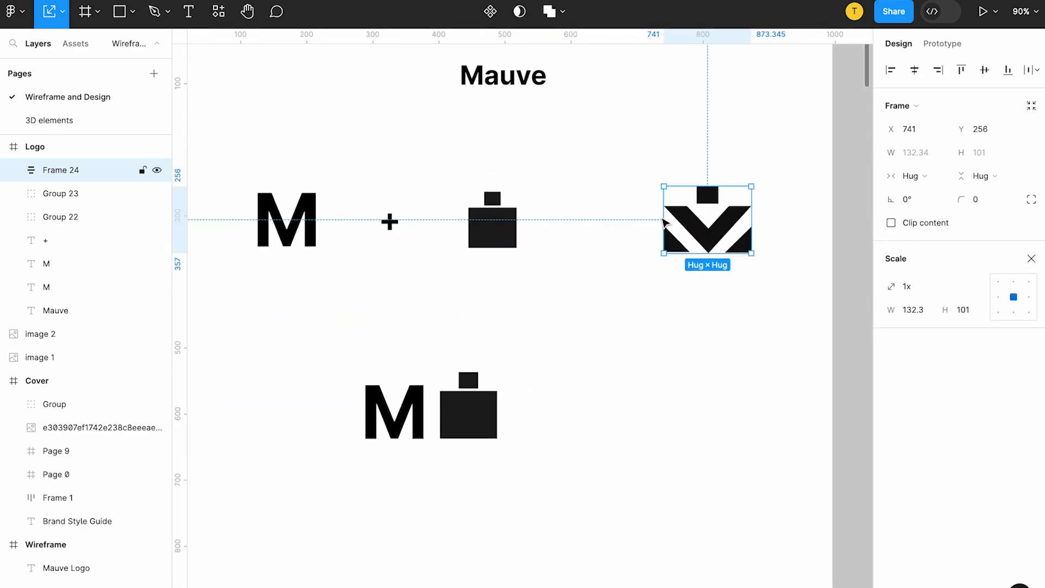
pyautogui.click(390, 220)
pyautogui.hotkey('ctrl', 'd')
pyautogui.moveTo(390, 222); pyautogui.dragTo(596, 226)
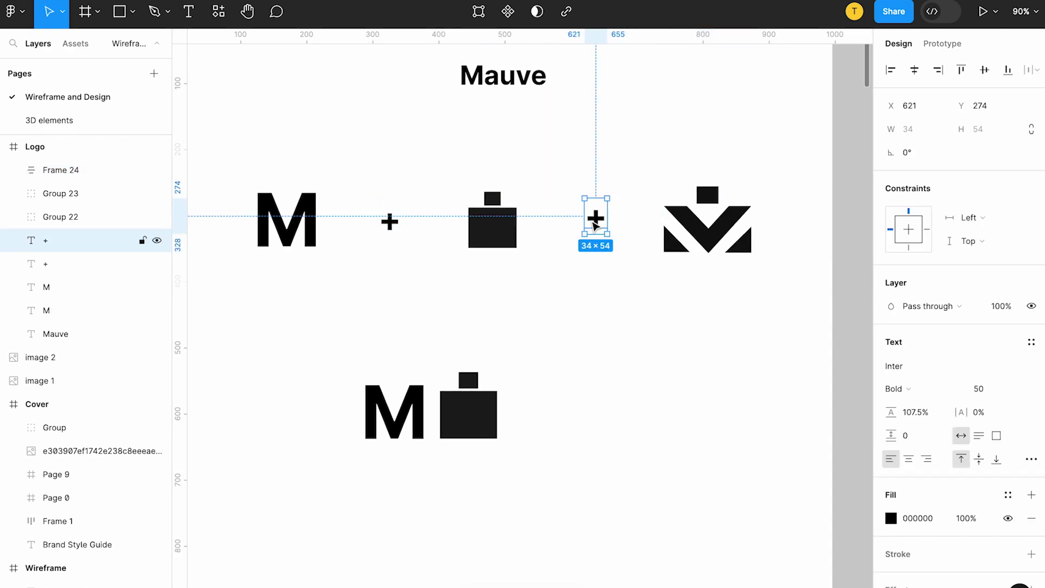
pyautogui.doubleClick(601, 219)
pyautogui.press('BackSpace')
pyautogui.write('=')
pyautogui.press('Escape')
pyautogui.moveTo(599, 209); pyautogui.dragTo(596, 219)
# Move the lower M and bottle pair up and to the left
pyautogui.click(467, 432)
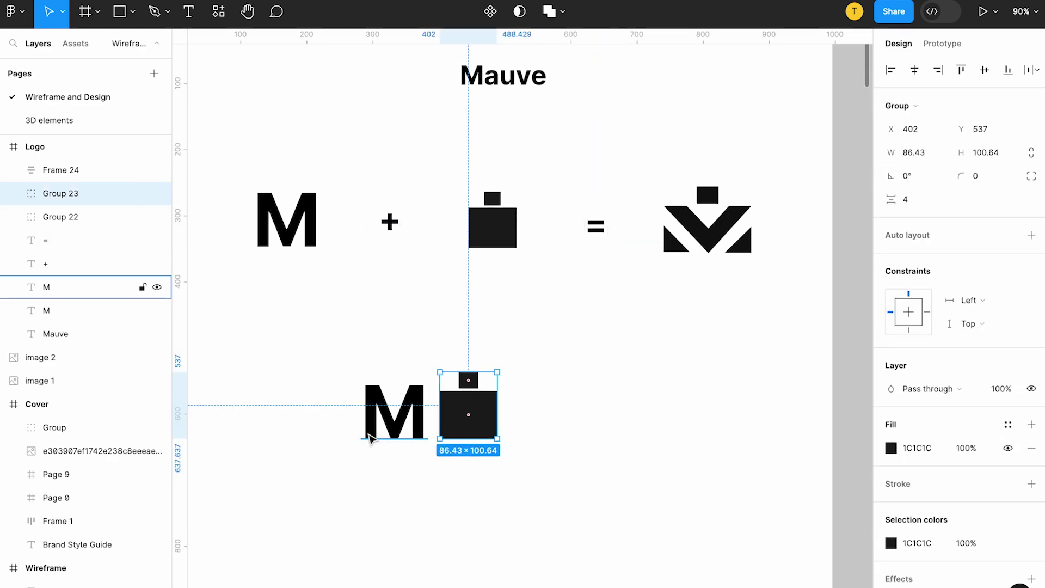
pyautogui.keyDown('shift'); pyautogui.click(369, 438); pyautogui.keyUp('shift')
pyautogui.moveTo(468, 422); pyautogui.dragTo(420, 352)
pyautogui.scroll(-5, 429, 359)
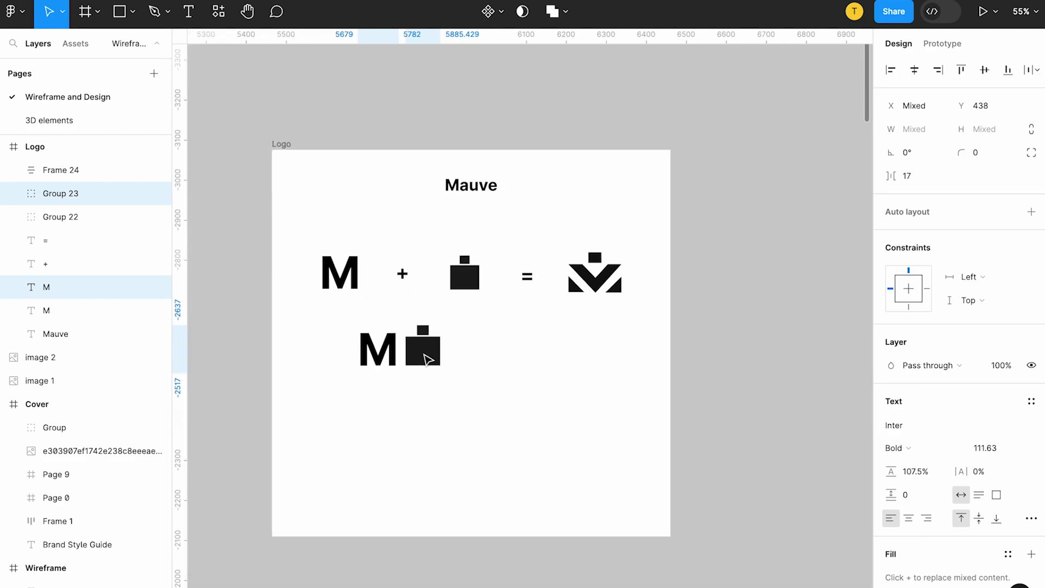
pyautogui.scroll(-3, 428, 360)
pyautogui.click(586, 266)
# Duplicate the logo mark and place the copy in the second row beside the M and bottle
pyautogui.click(582, 119)
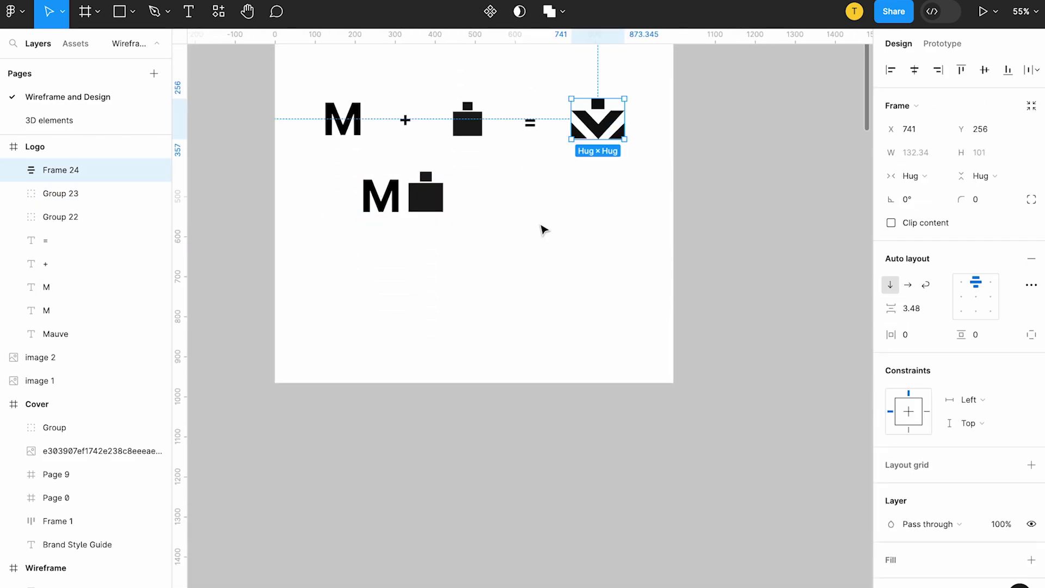
pyautogui.scroll(2, 541, 285)
pyautogui.scroll(-2, 542, 289)
pyautogui.hotkey('ctrl', 'd')
pyautogui.moveTo(506, 265); pyautogui.dragTo(567, 238)
pyautogui.hotkey('ctrl', 'z')
pyautogui.hotkey('ctrl', 'd')
pyautogui.moveTo(568, 175); pyautogui.dragTo(567, 235)
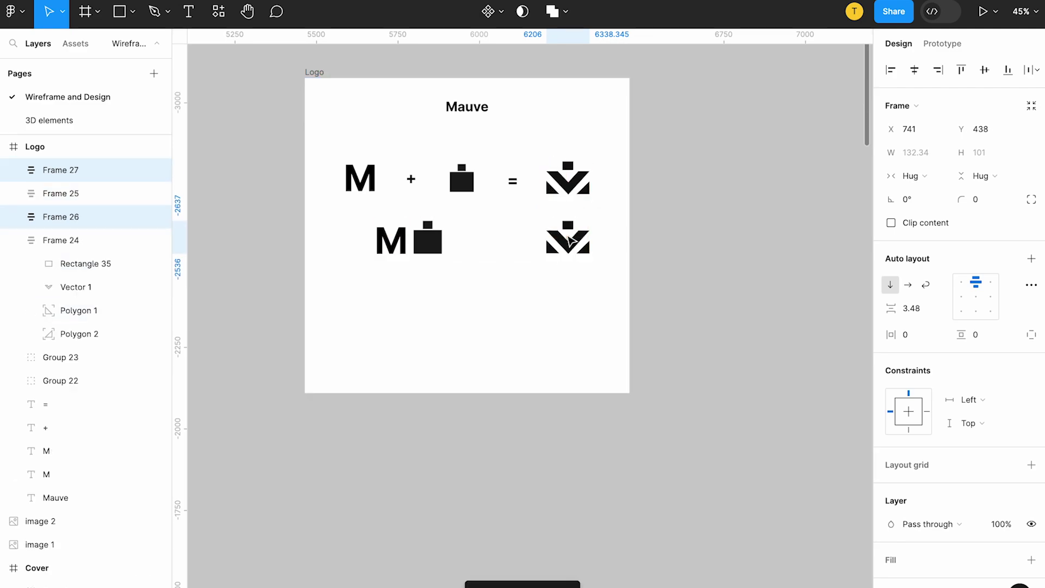
# Duplicate the logo into a new bottom row, with a second copy placed to the right of the first
pyautogui.scroll(-2, 524, 256)
pyautogui.click(525, 256)
pyautogui.hscroll(3, 524, 254)
pyautogui.scroll(-2, 521, 252)
pyautogui.click(518, 253)
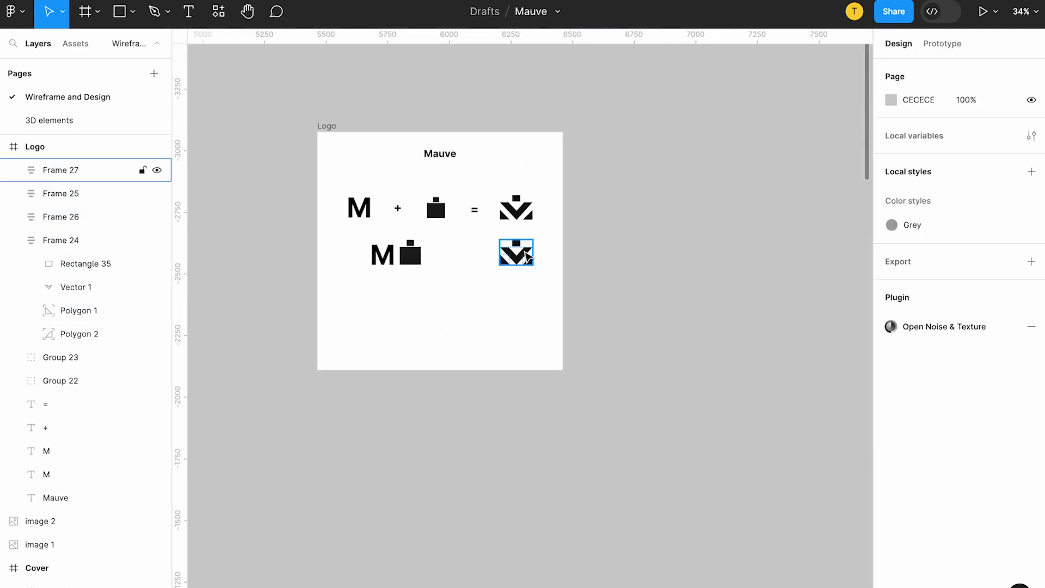
pyautogui.scroll(3, 515, 253)
pyautogui.moveTo(512, 253); pyautogui.dragTo(229, 390)
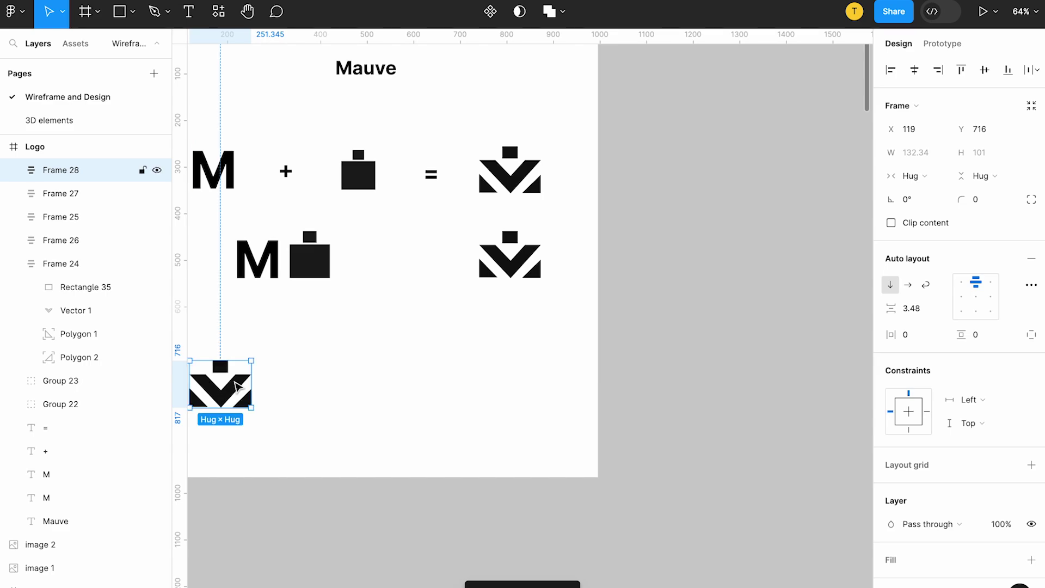
pyautogui.hscroll(-5, 301, 374)
pyautogui.moveTo(378, 373); pyautogui.dragTo(367, 386)
pyautogui.hotkey('ctrl', 'd')
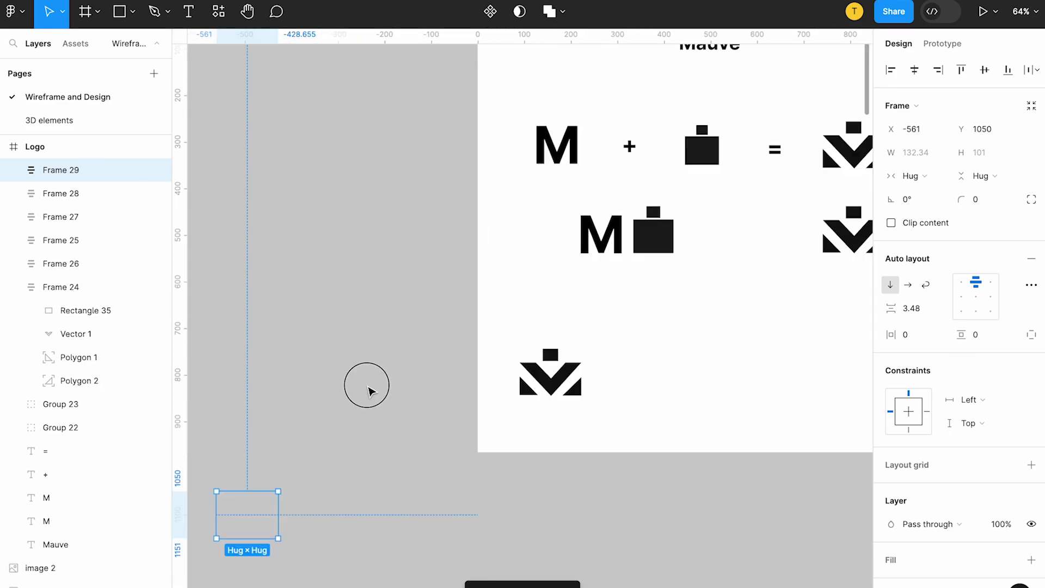
pyautogui.click(368, 386)
pyautogui.click(567, 383)
pyautogui.hotkey('ctrl', 'd')
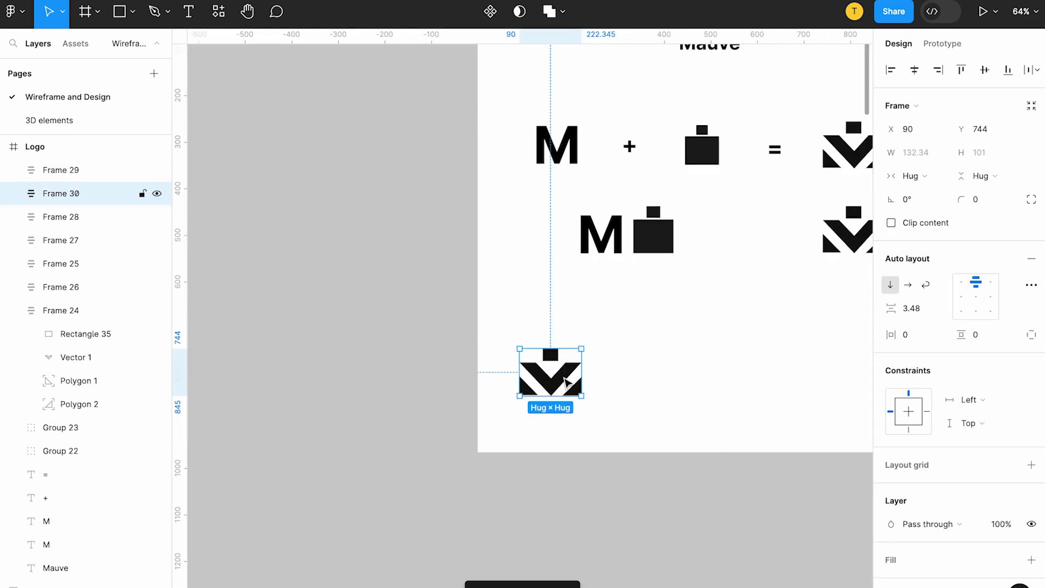
pyautogui.moveTo(564, 383); pyautogui.dragTo(691, 383)
# Recolour the middle logo copy in the bottom row white
pyautogui.hscroll(3, 680, 370)
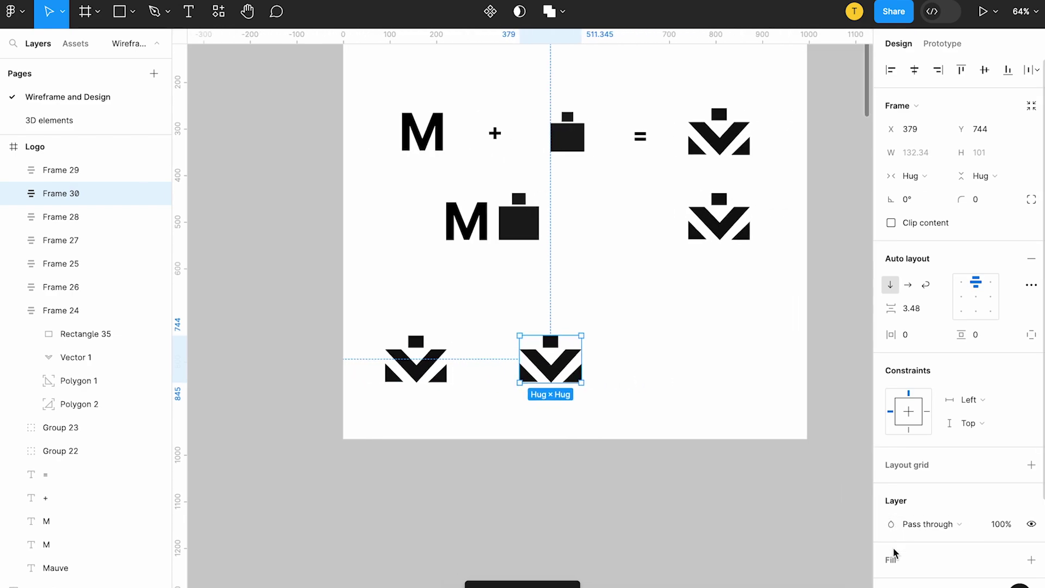
pyautogui.scroll(-3, 890, 552)
pyautogui.doubleClick(547, 374)
pyautogui.click(534, 307)
pyautogui.click(550, 364)
pyautogui.scroll(-3, 969, 383)
pyautogui.click(891, 497)
pyautogui.moveTo(709, 354); pyautogui.dragTo(702, 249)
pyautogui.click(630, 372)
# Draw a rectangle, send it behind the white logo and centre it there
pyautogui.hscroll(1, 630, 372)
pyautogui.hscroll(2, 631, 373)
pyautogui.click(483, 354)
pyautogui.press('r')
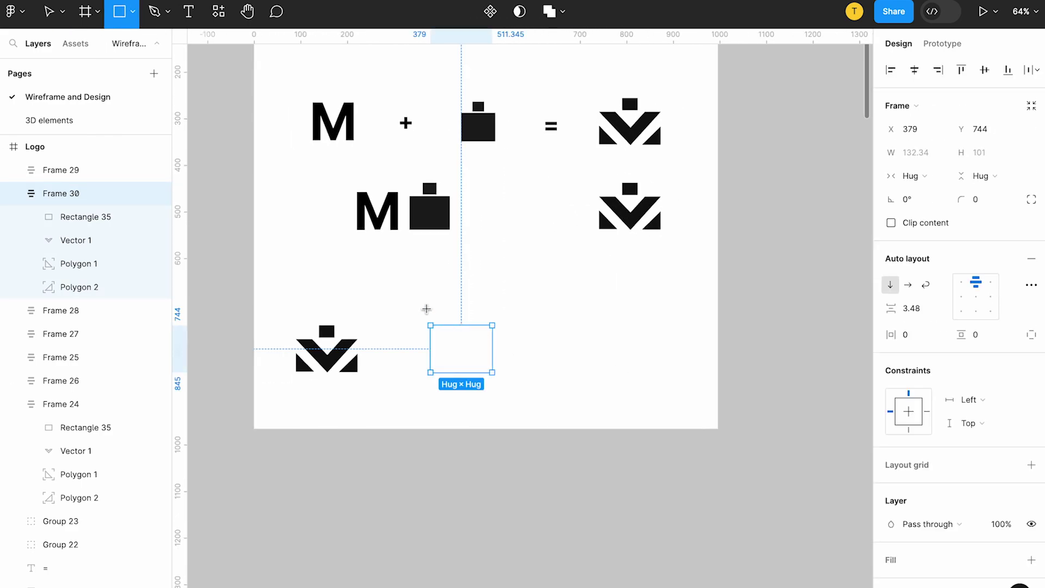
pyautogui.moveTo(425, 308); pyautogui.dragTo(500, 388)
pyautogui.rightClick(478, 376)
pyautogui.click(547, 327)
pyautogui.moveTo(466, 334); pyautogui.dragTo(502, 322)
pyautogui.click(484, 332)
pyautogui.moveTo(487, 385); pyautogui.dragTo(487, 386)
# Fill the square with black sampled from the logo and widen it to about 181×171
pyautogui.click(890, 367)
pyautogui.click(718, 451)
pyautogui.click(628, 190)
pyautogui.click(576, 350)
pyautogui.click(494, 326)
pyautogui.moveTo(501, 323); pyautogui.dragTo(483, 316)
# Place another plain logo copy to the right of the black square
pyautogui.click(561, 319)
pyautogui.moveTo(337, 347); pyautogui.dragTo(614, 347)
pyautogui.scroll(-3, 919, 499)
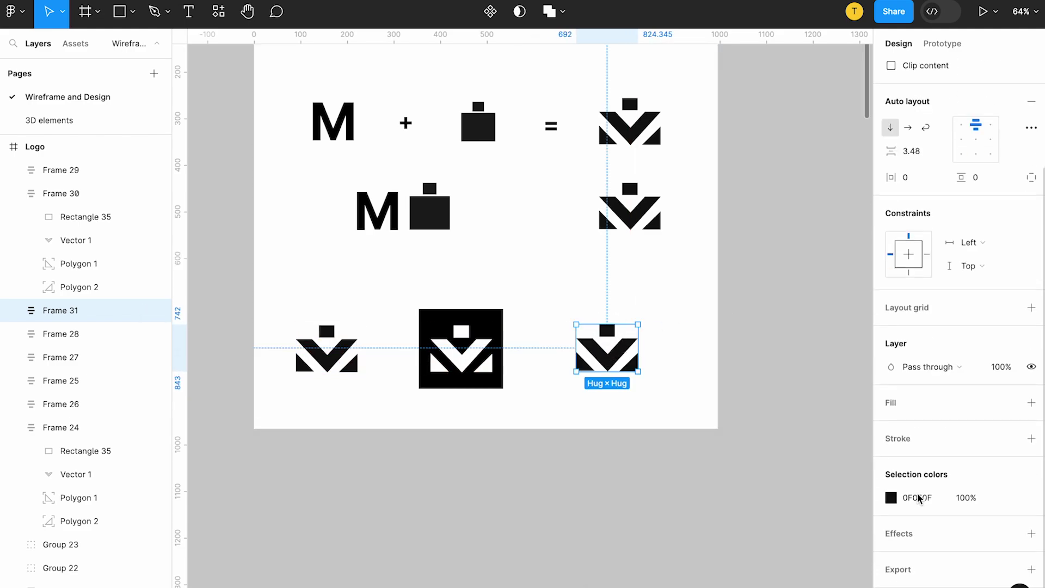
pyautogui.click(892, 505)
pyautogui.click(719, 449)
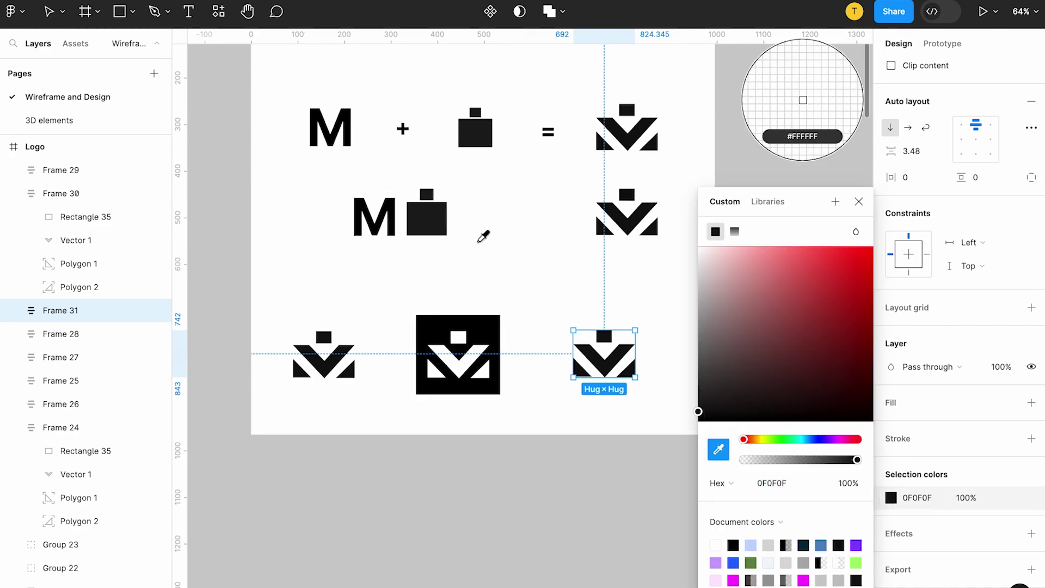
pyautogui.scroll(-5, 522, 253)
pyautogui.scroll(5, 520, 251)
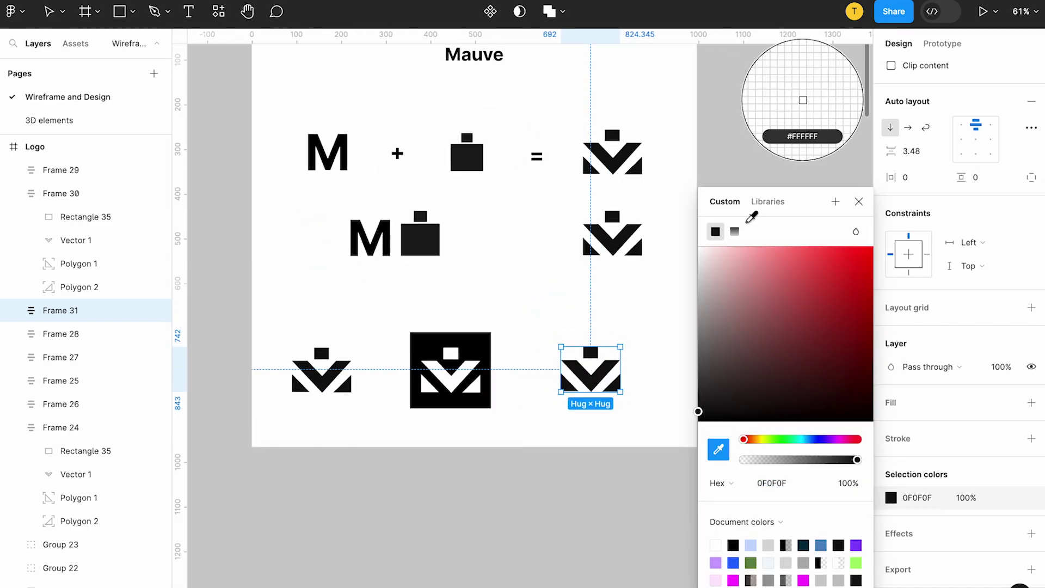
pyautogui.click(790, 247)
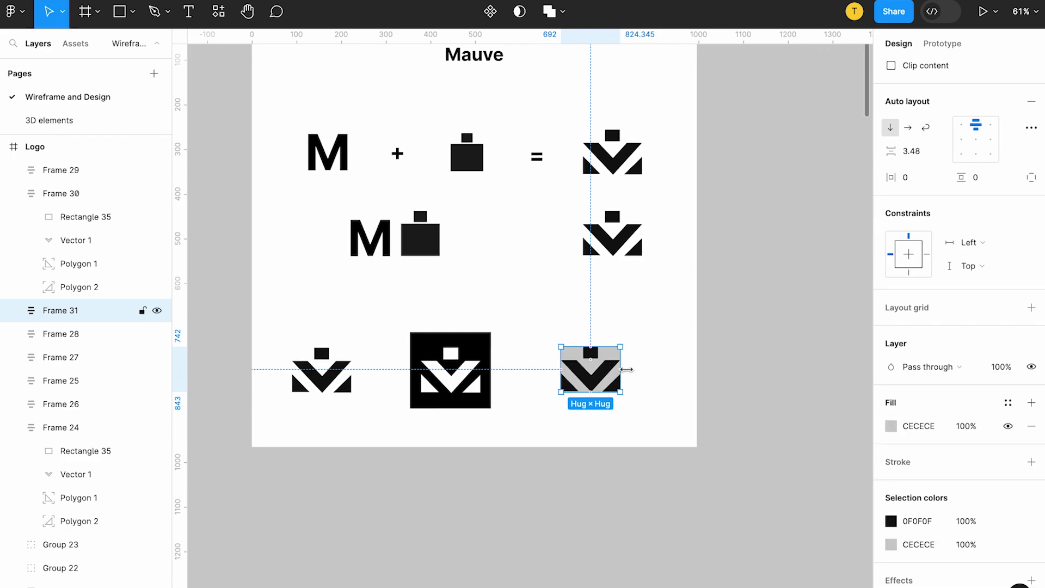
pyautogui.hotkey('ctrl', 'z')
pyautogui.click(647, 376)
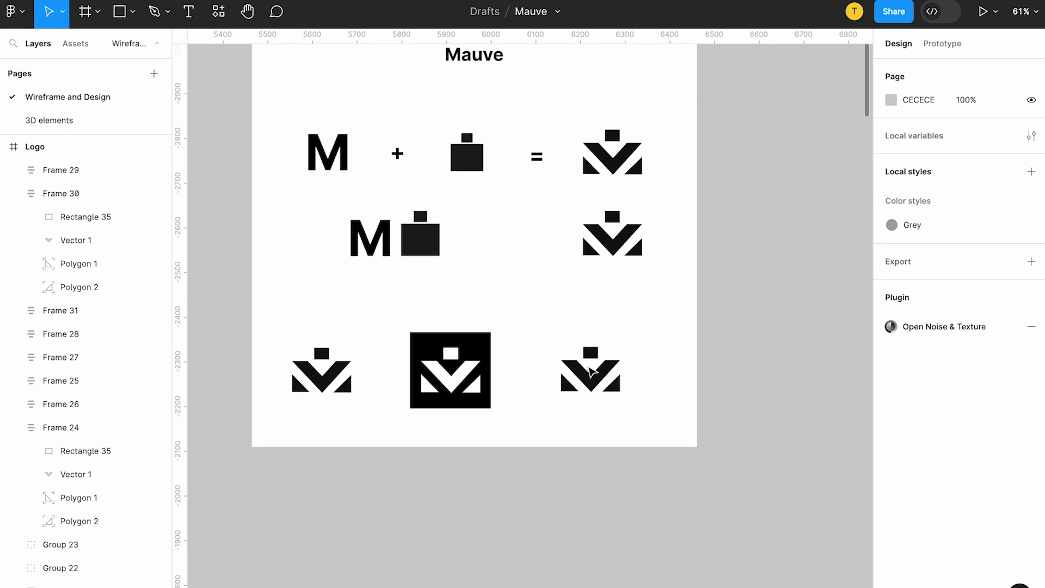
# Select the Mauve and Light Mauve colour reference images together
pyautogui.click(468, 64)
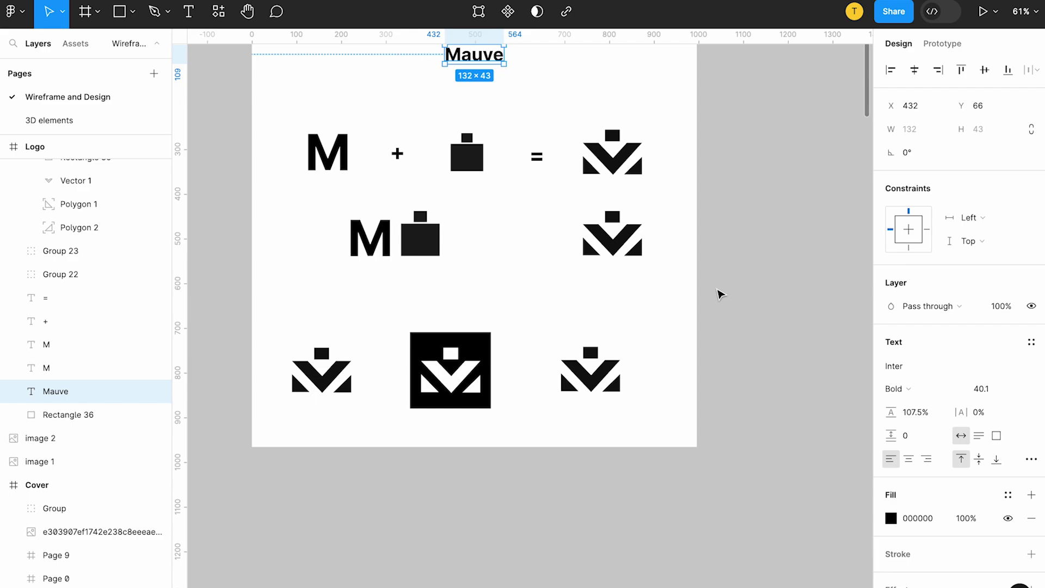
pyautogui.hscroll(3, 718, 290)
pyautogui.scroll(-2, 717, 290)
pyautogui.hscroll(1, 717, 290)
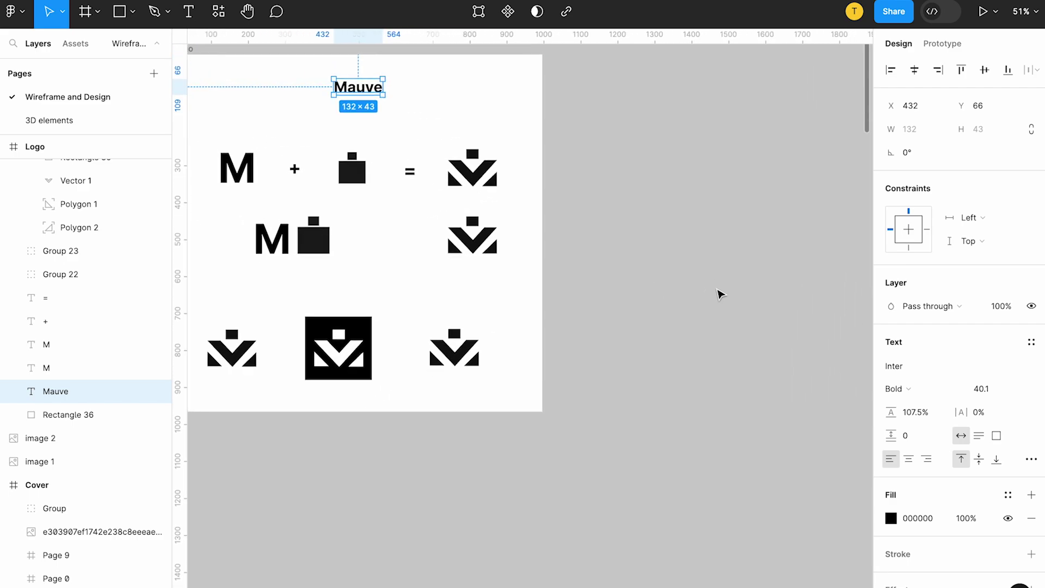
pyautogui.scroll(-3, 720, 294)
pyautogui.hscroll(10, 528, 306)
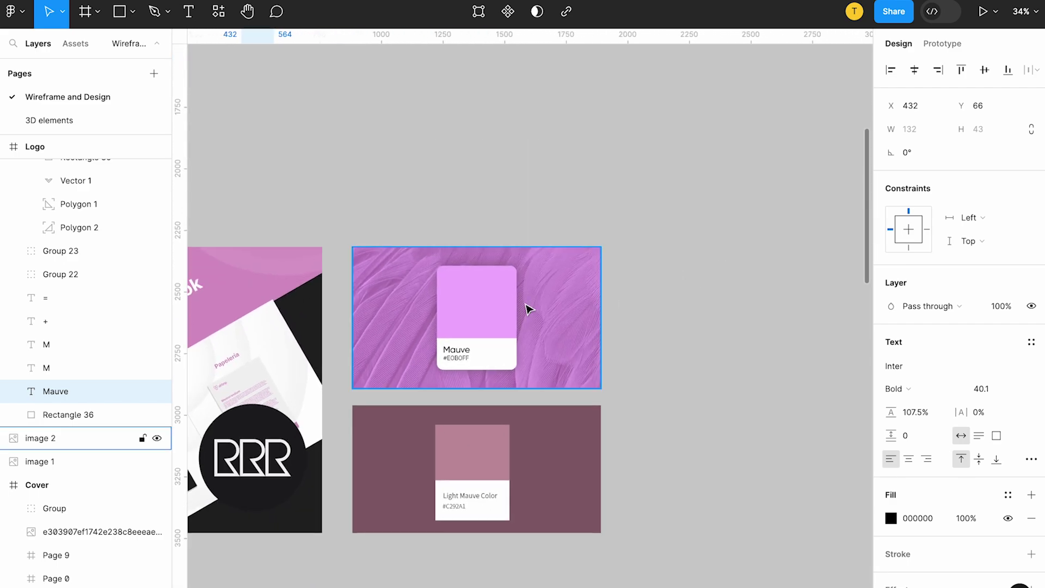
pyautogui.click(528, 306)
pyautogui.keyDown('shift'); pyautogui.click(532, 460); pyautogui.keyUp('shift')
pyautogui.scroll(3, 521, 281)
pyautogui.hscroll(1, 520, 280)
# Drag copies of both images up beside the Logo frame and line them up
pyautogui.moveTo(519, 443); pyautogui.dragTo(616, 64)
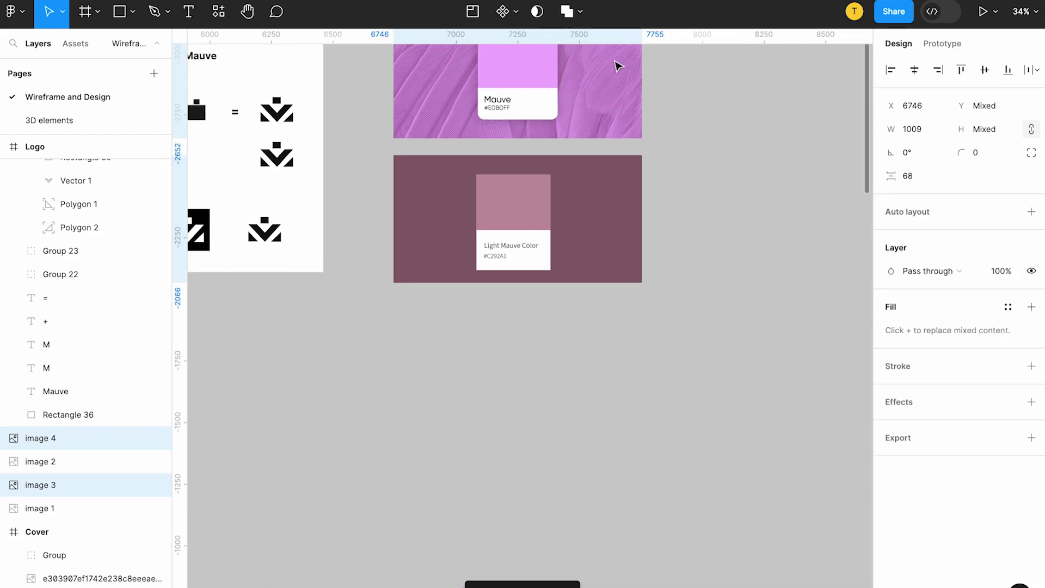
pyautogui.scroll(3, 615, 64)
pyautogui.hscroll(1, 616, 64)
pyautogui.moveTo(559, 214); pyautogui.dragTo(555, 245)
pyautogui.scroll(5, 486, 249)
pyautogui.press('Escape')
pyautogui.click(599, 192)
pyautogui.scroll(-3, 490, 179)
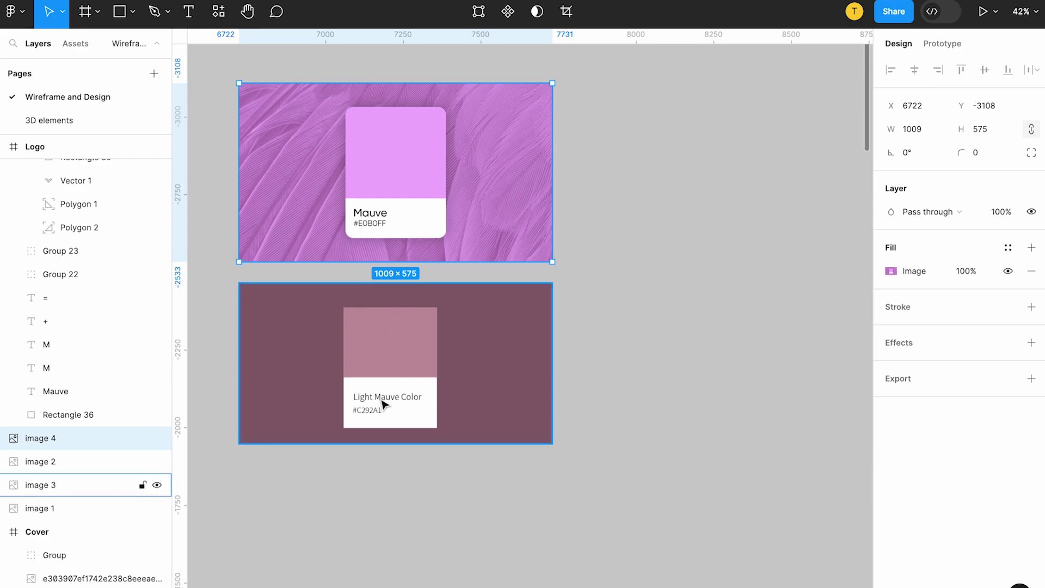
pyautogui.hscroll(-6, 378, 390)
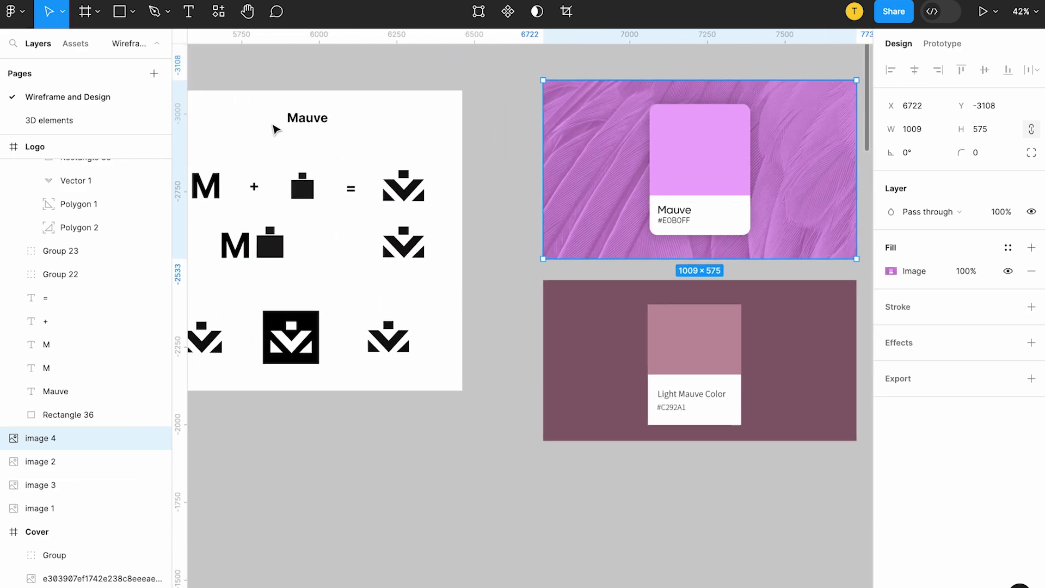
pyautogui.hscroll(4, 497, 177)
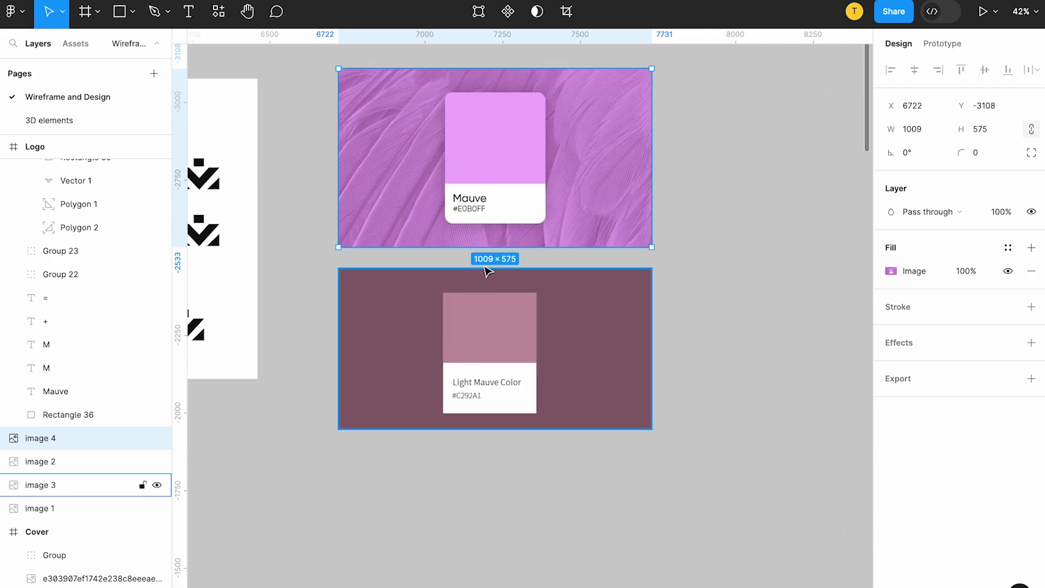
pyautogui.hscroll(-4, 354, 234)
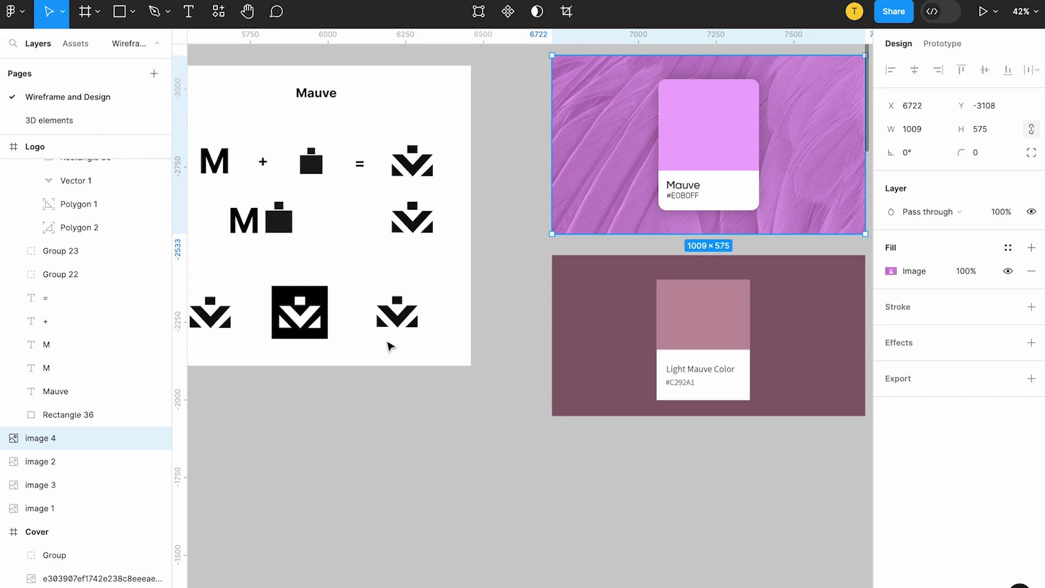
pyautogui.hscroll(3, 391, 346)
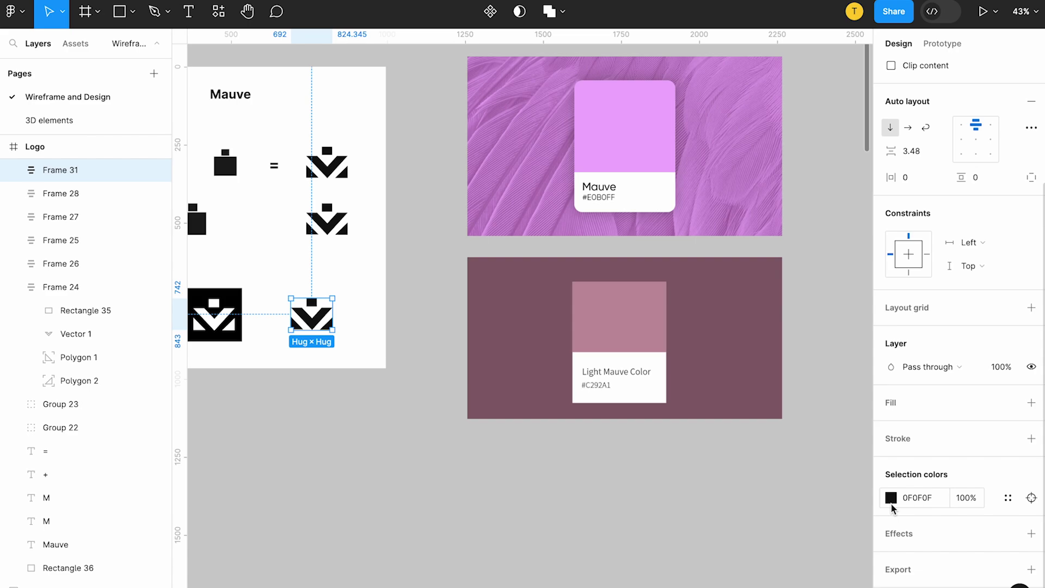
# Eyedrop the Light Mauve swatch onto the bottom-right logo, then tweak hue and lightness to #CF96CD
pyautogui.click(891, 498)
pyautogui.click(720, 449)
pyautogui.click(639, 311)
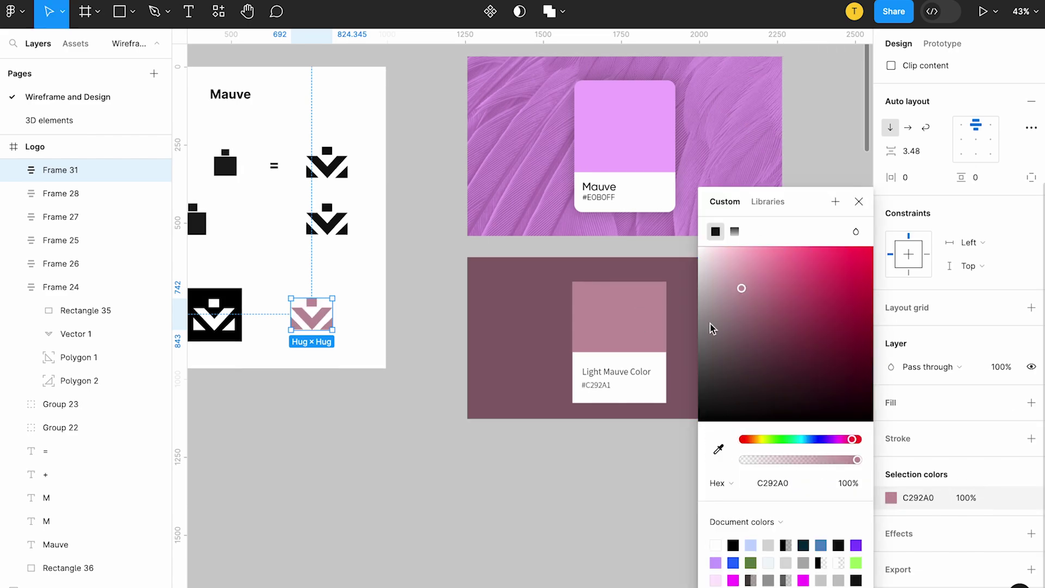
pyautogui.moveTo(854, 448); pyautogui.dragTo(852, 444)
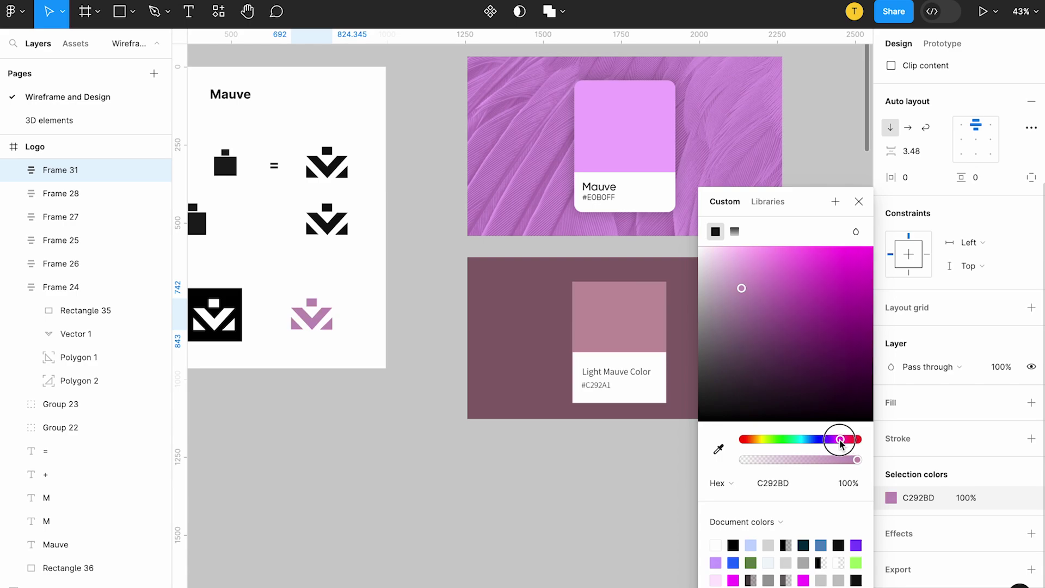
pyautogui.moveTo(840, 442); pyautogui.dragTo(841, 444)
pyautogui.moveTo(742, 290); pyautogui.dragTo(748, 288)
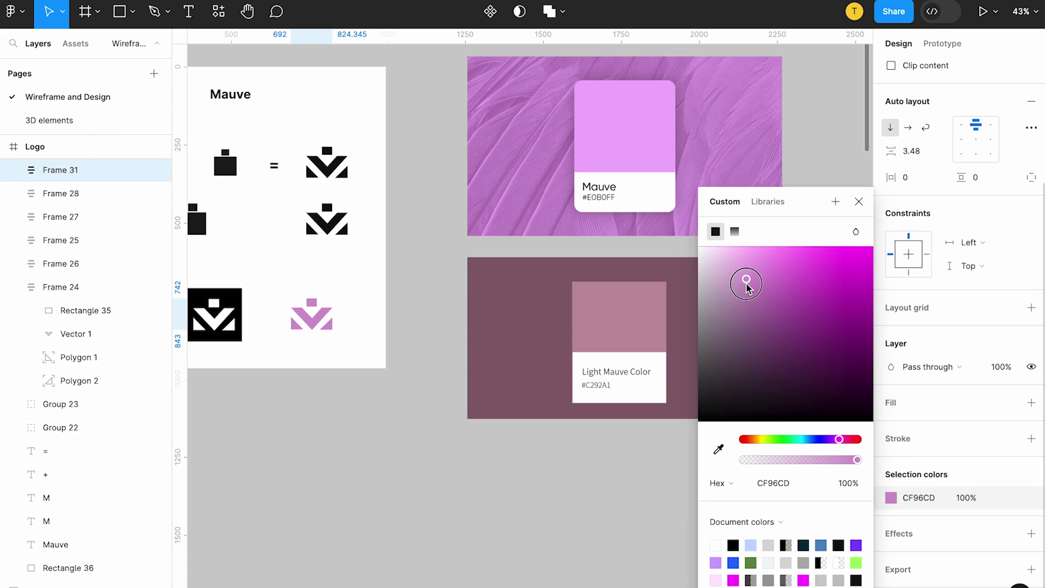
pyautogui.click(392, 443)
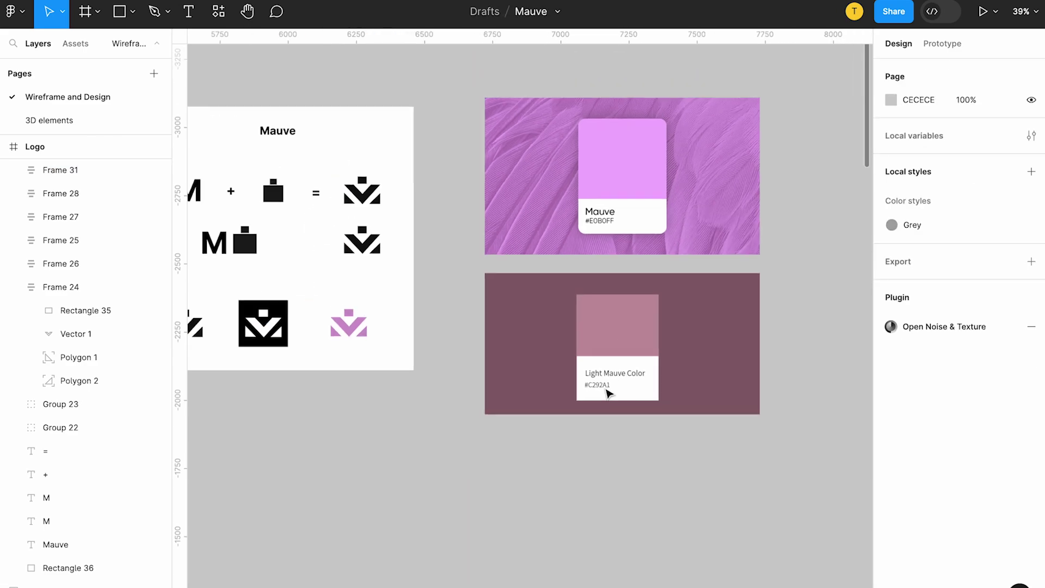
pyautogui.scroll(-1, 609, 393)
pyautogui.scroll(10, 408, 373)
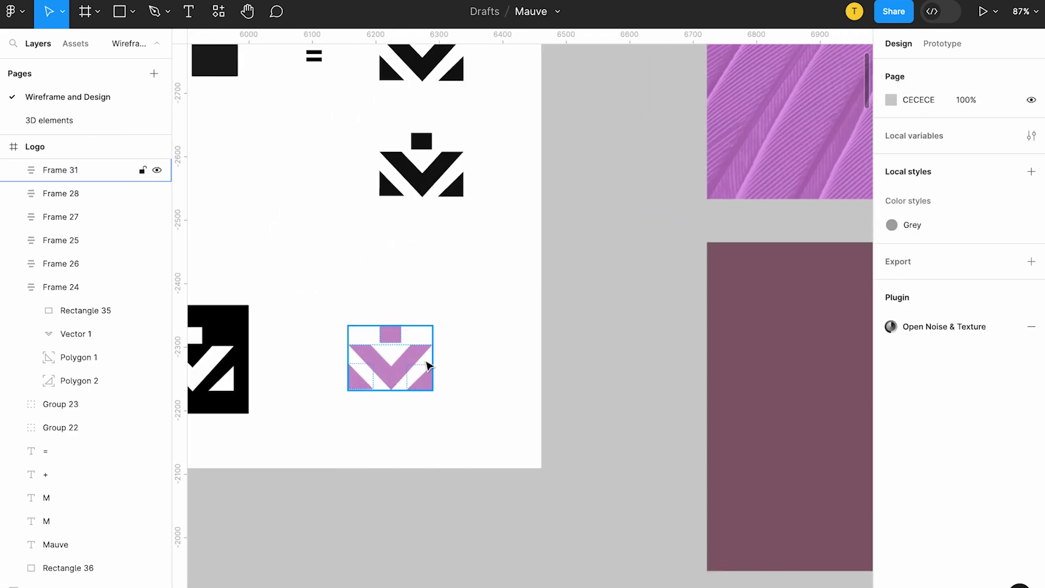
pyautogui.click(428, 365)
pyautogui.scroll(-6, 416, 357)
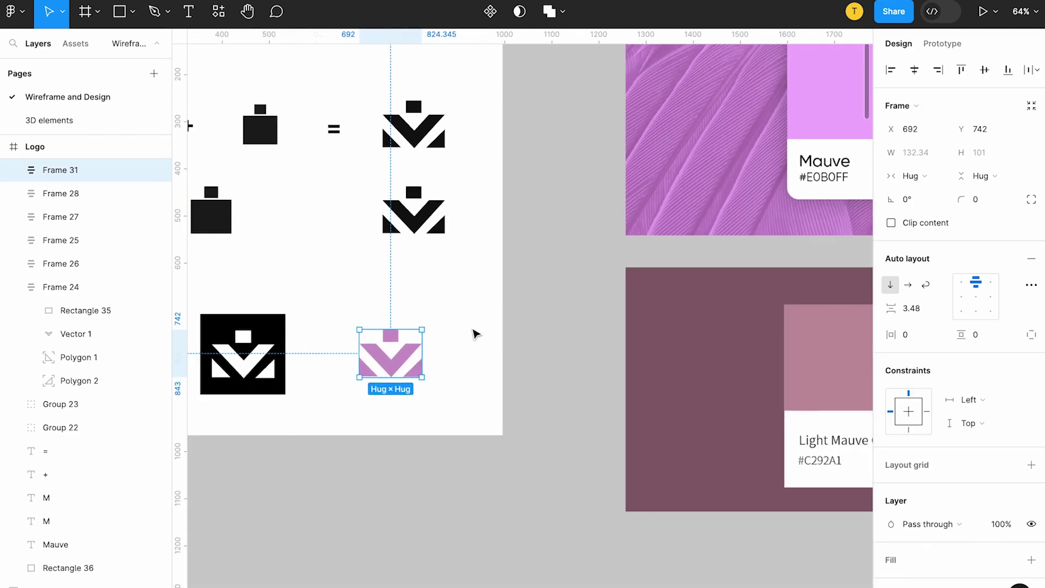
pyautogui.click(475, 333)
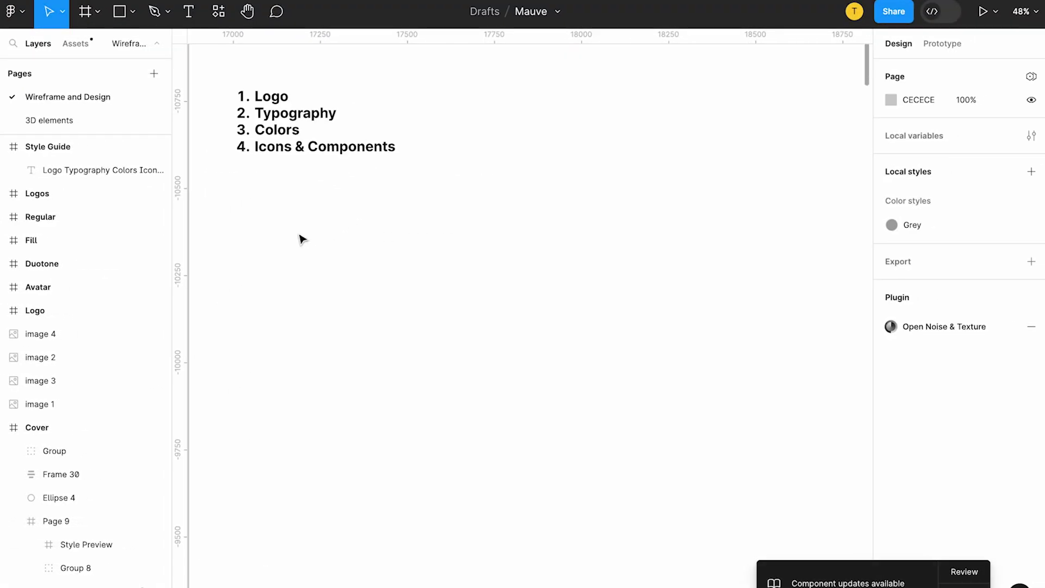
# Select and briefly edit the numbered section list (Logo, Typography, Colors, Icons & Components)
pyautogui.scroll(1, 302, 239)
pyautogui.hscroll(-1, 302, 240)
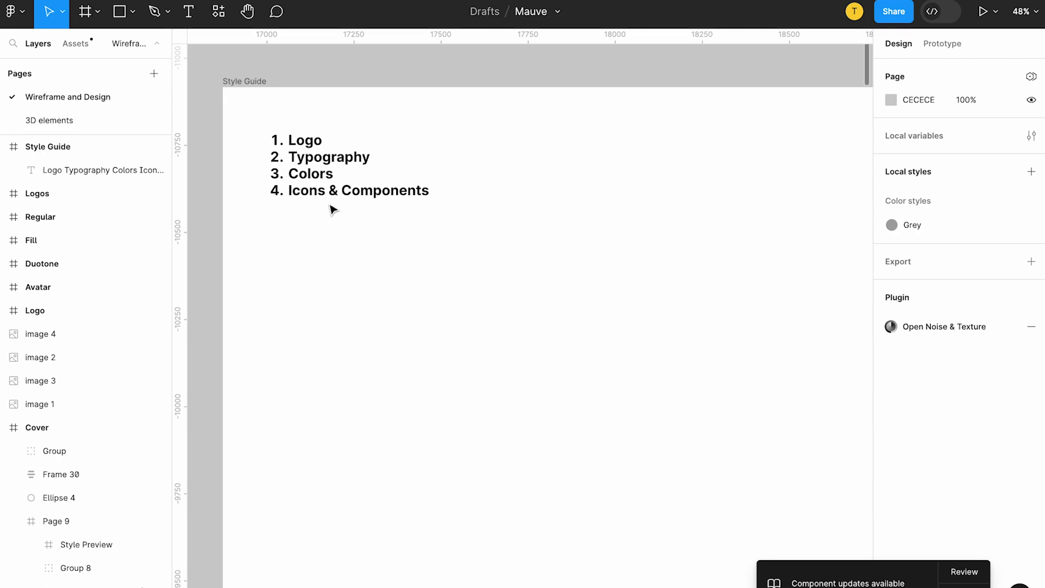
pyautogui.click(316, 180)
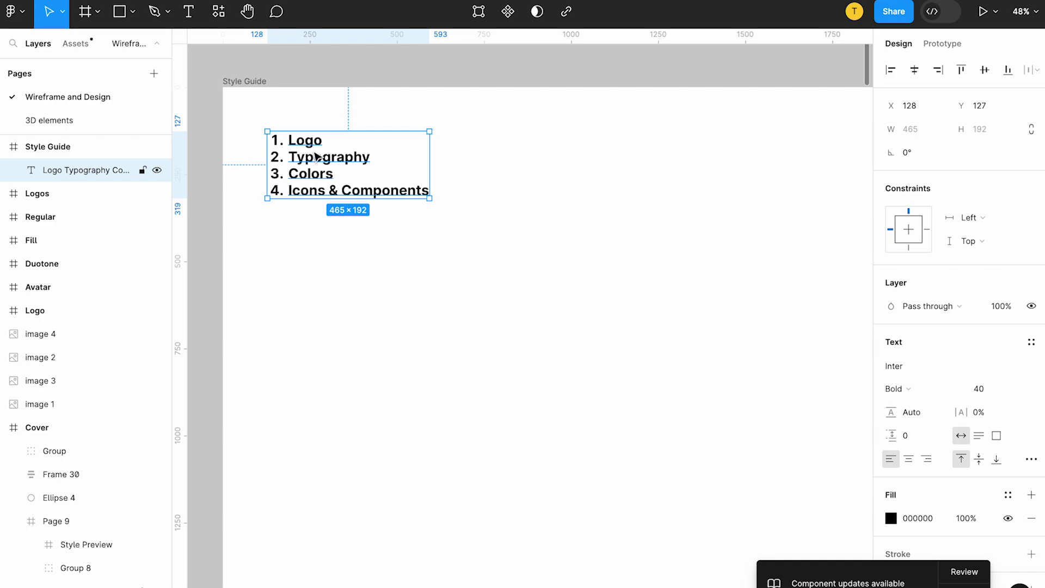
pyautogui.press('Return')
pyautogui.press('Escape')
# Start a text box below the list, then switch desktops to Fontshare's Satoshi page in Chrome
pyautogui.press('Return')
pyautogui.click(310, 277)
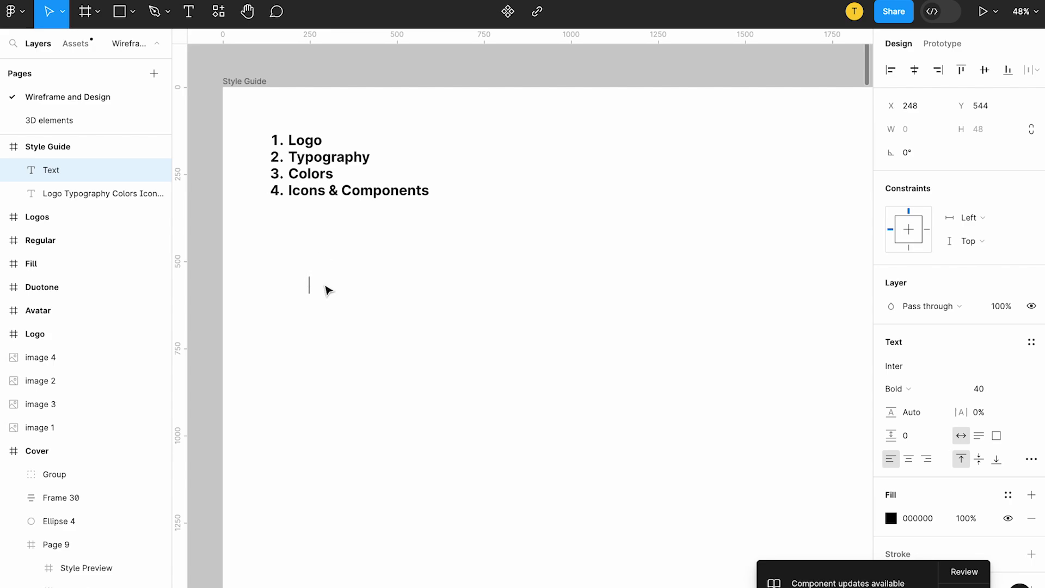
pyautogui.hotkey('ctrl', 'Right')
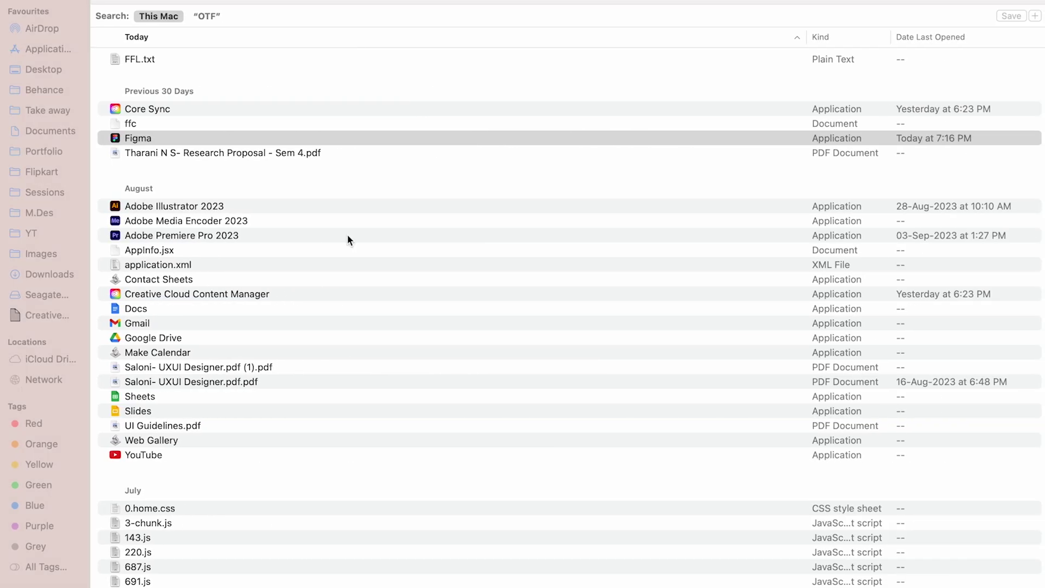
pyautogui.hotkey('ctrl', 'Right')
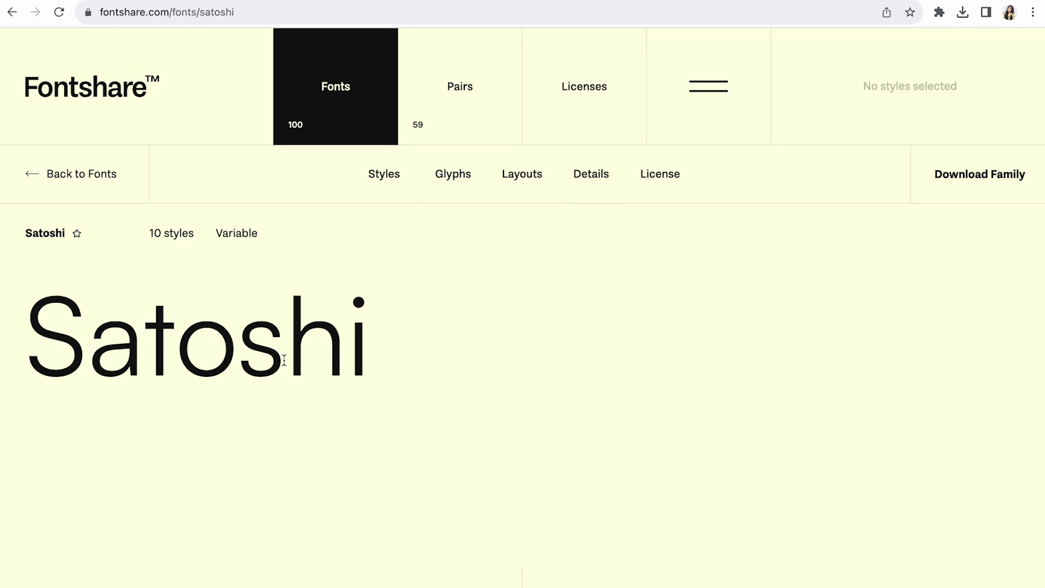
# Return from the Satoshi page to the full Fontshare font list and browse the filters
pyautogui.moveTo(366, 334); pyautogui.dragTo(38, 294)
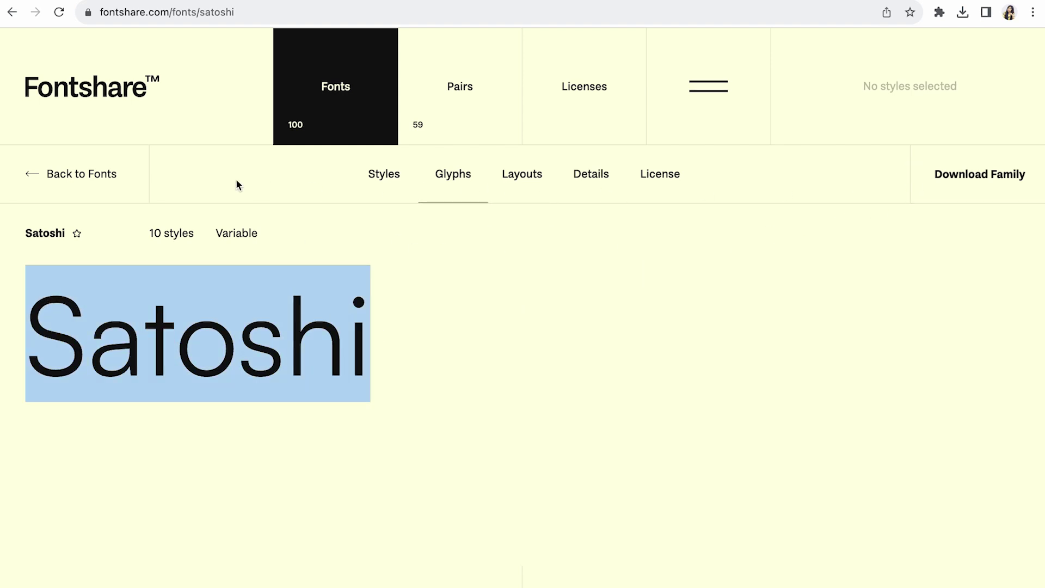
pyautogui.click(87, 183)
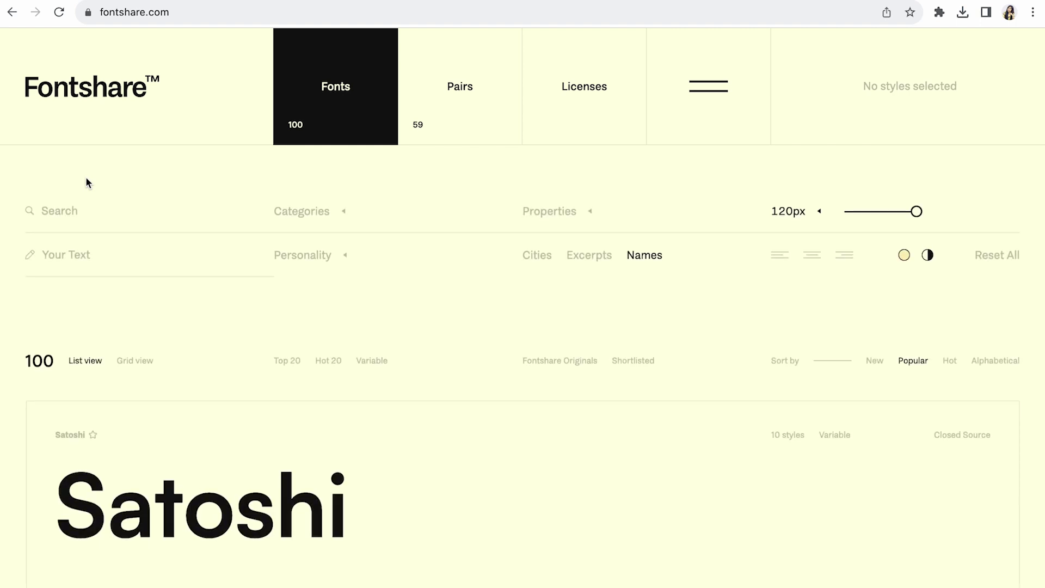
pyautogui.scroll(-10, 210, 366)
pyautogui.scroll(-20, 216, 371)
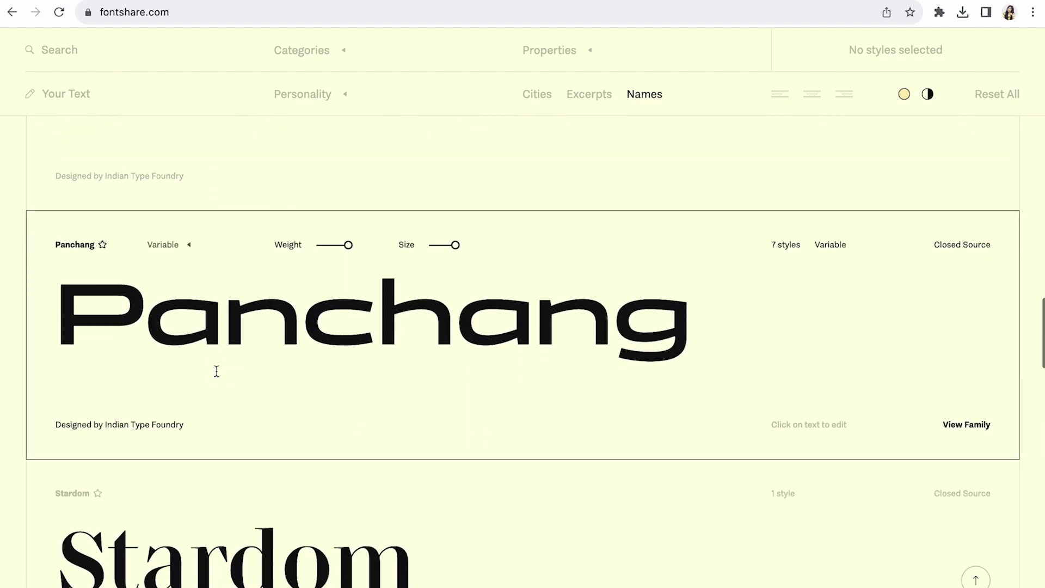
pyautogui.scroll(-10, 216, 371)
pyautogui.click(316, 64)
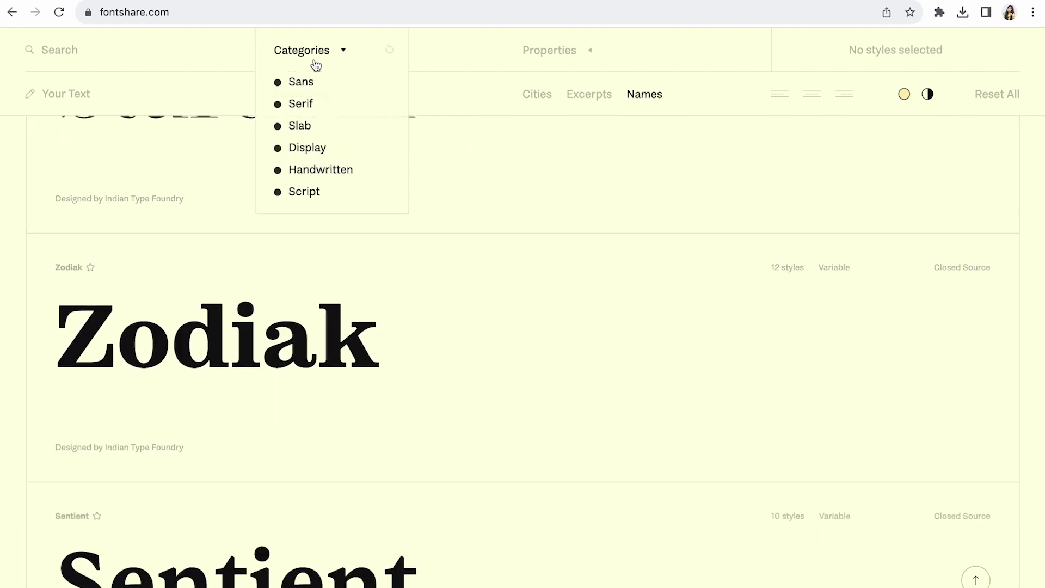
pyautogui.click(318, 103)
pyautogui.click(318, 104)
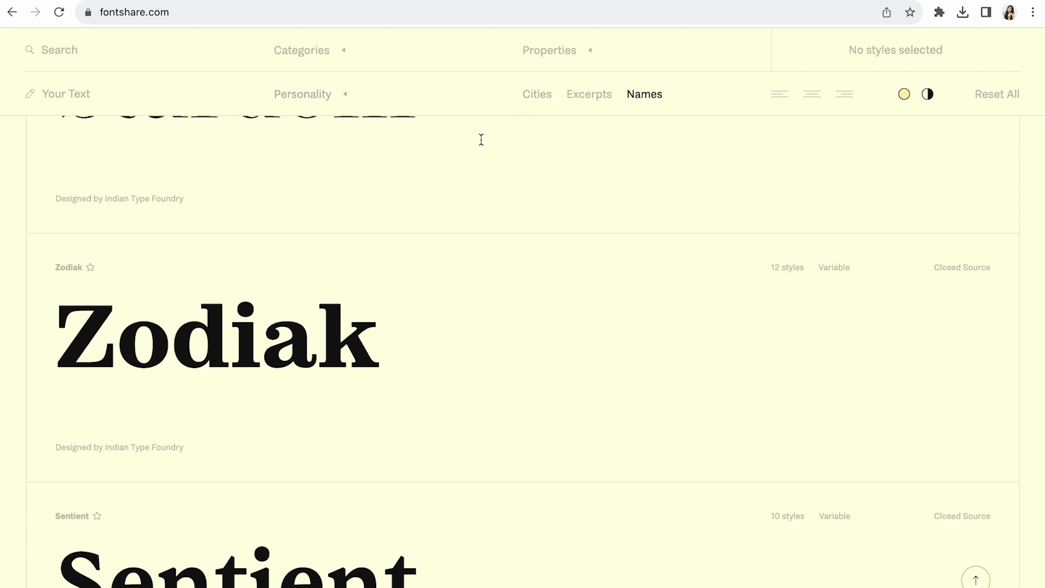
# Preview fonts with 'Mauve', then download the Satoshi family and accept the licence
pyautogui.click(72, 97)
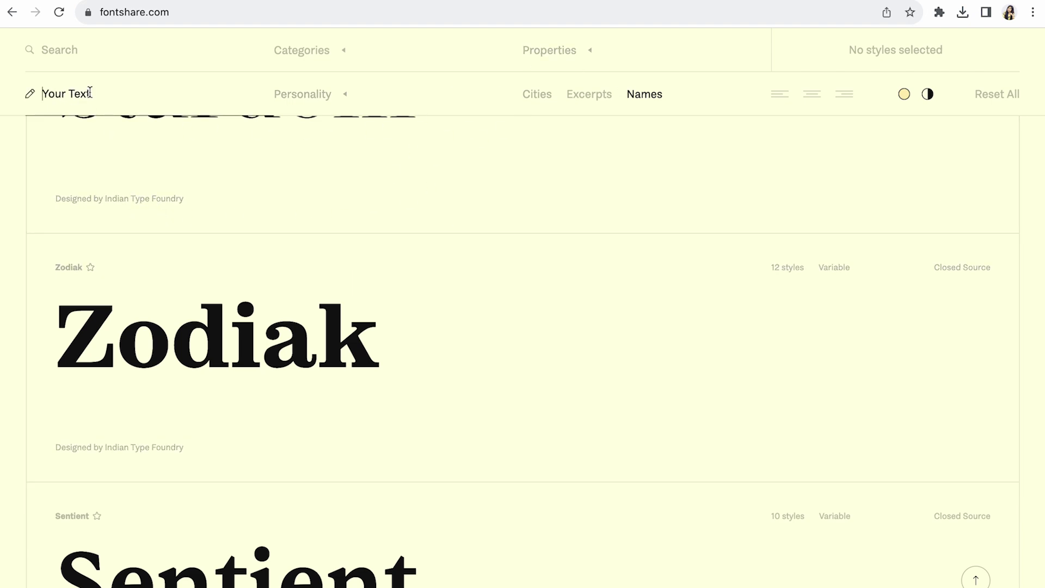
pyautogui.write('Mauve')
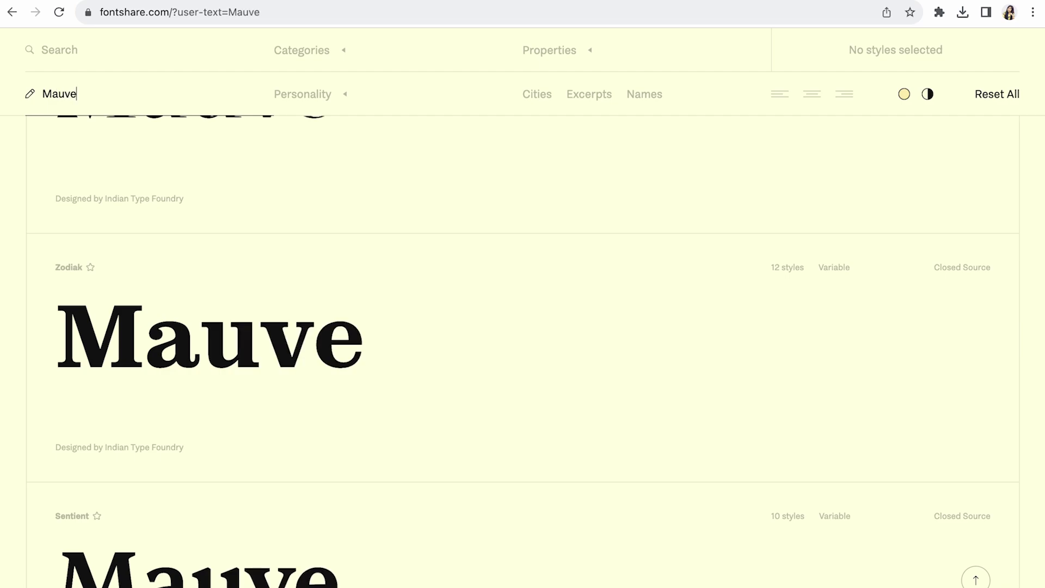
pyautogui.scroll(10, 128, 245)
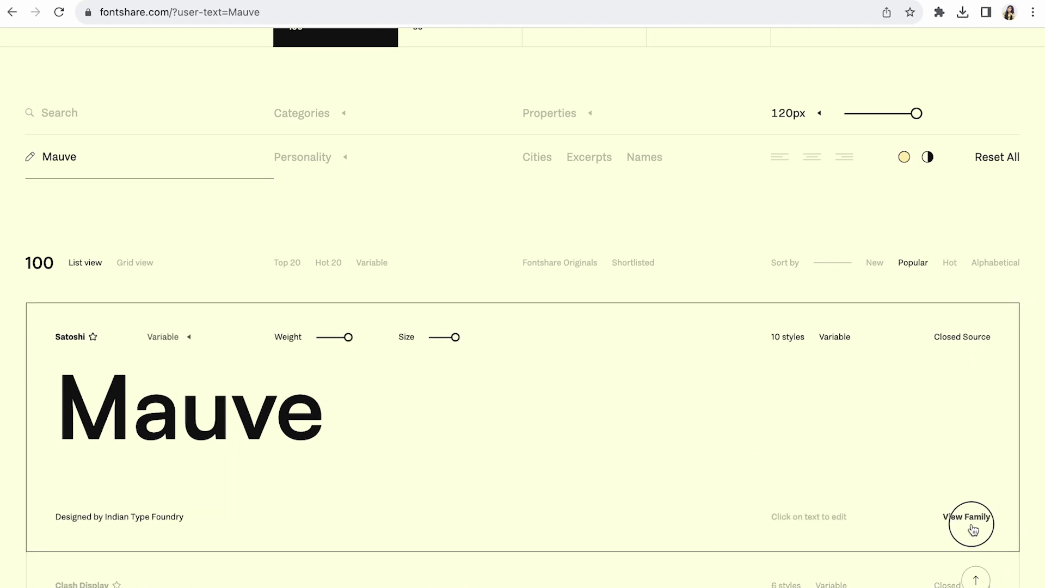
pyautogui.click(973, 527)
pyautogui.click(998, 173)
pyautogui.click(931, 340)
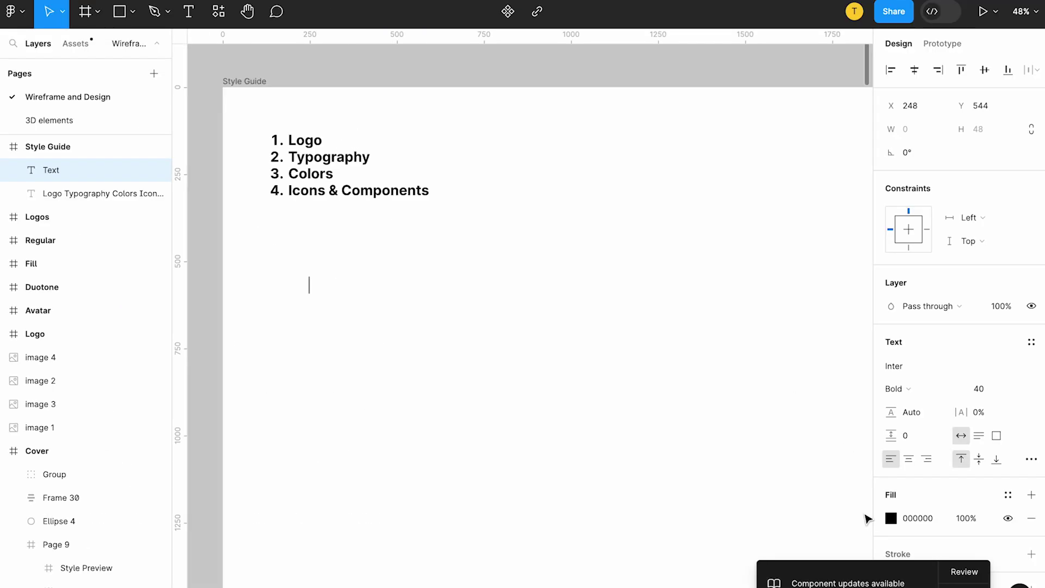
# Duplicate the section list, retype it as an unnumbered 'Typography' heading and move it below
pyautogui.click(895, 366)
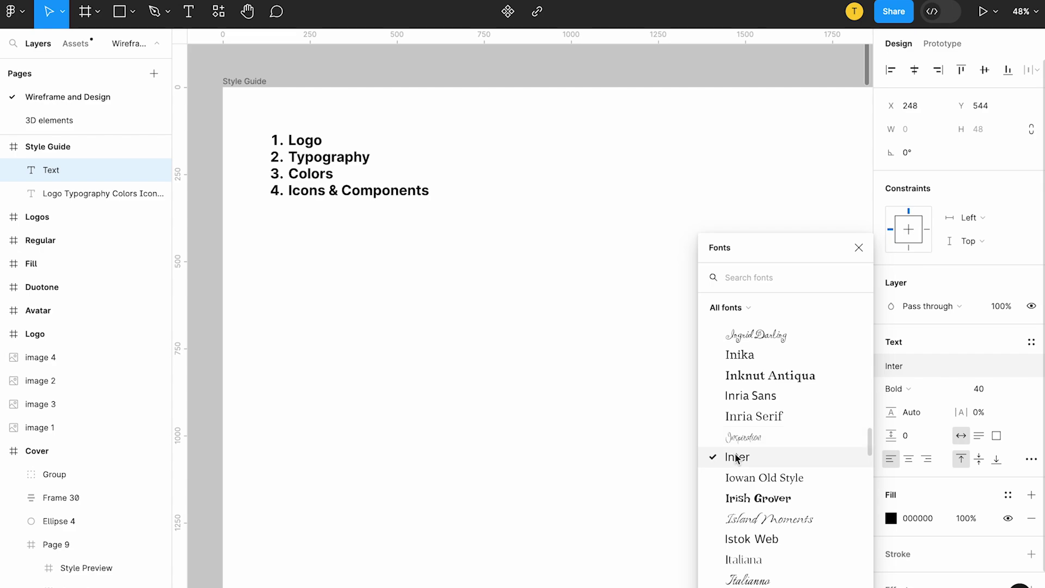
pyautogui.click(368, 310)
pyautogui.click(324, 191)
pyautogui.moveTo(325, 191); pyautogui.dragTo(329, 266)
pyautogui.doubleClick(329, 267)
pyautogui.write('Typography')
pyautogui.click(294, 216)
pyautogui.press('BackSpace')
pyautogui.press('Escape')
pyautogui.moveTo(333, 217); pyautogui.dragTo(473, 232)
# Set the Typography heading to font size 100 in Satoshi
pyautogui.press('k')
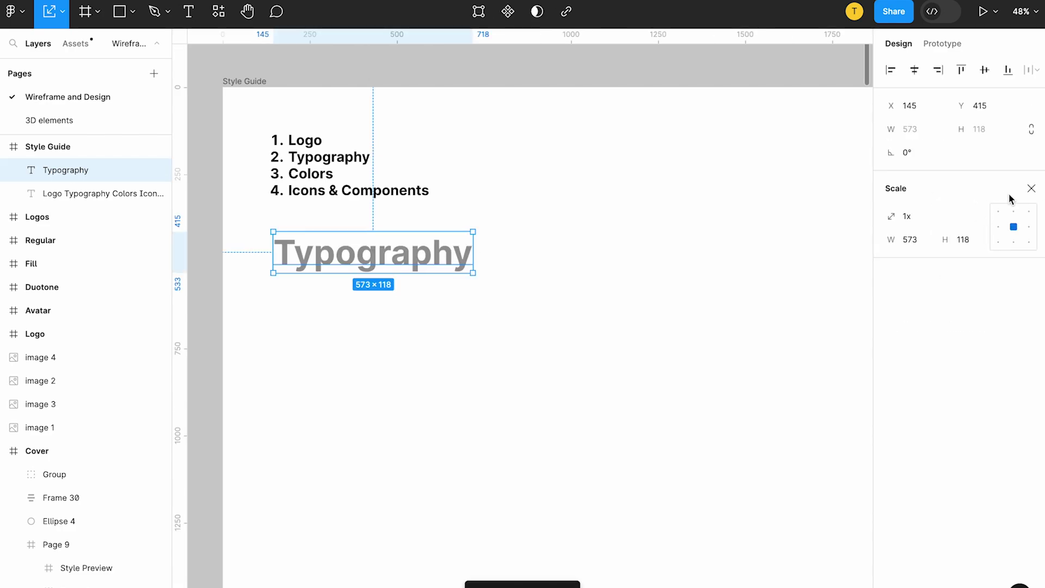
pyautogui.click(1031, 189)
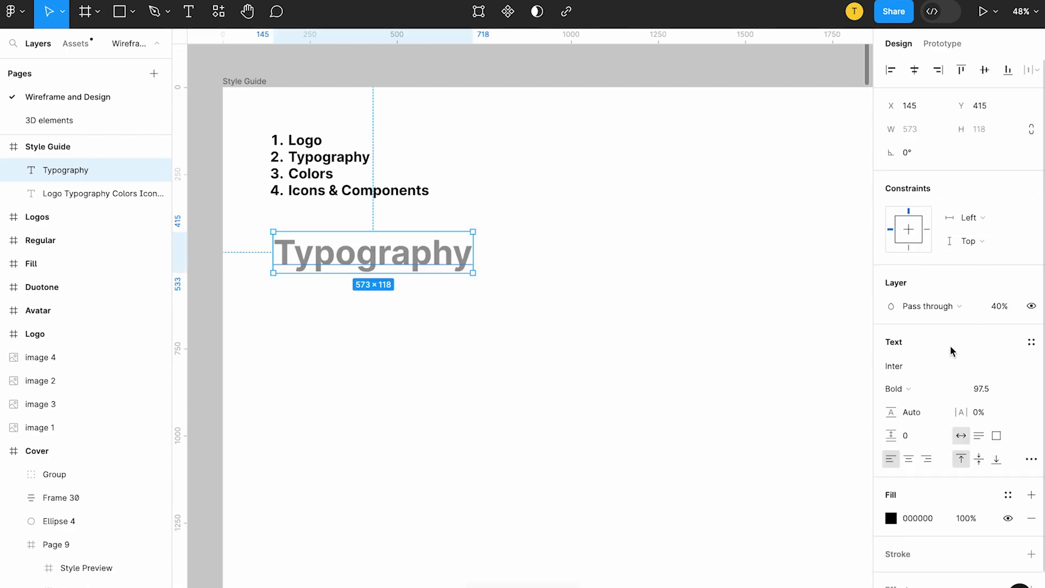
pyautogui.click(903, 366)
pyautogui.click(980, 388)
pyautogui.write('1')
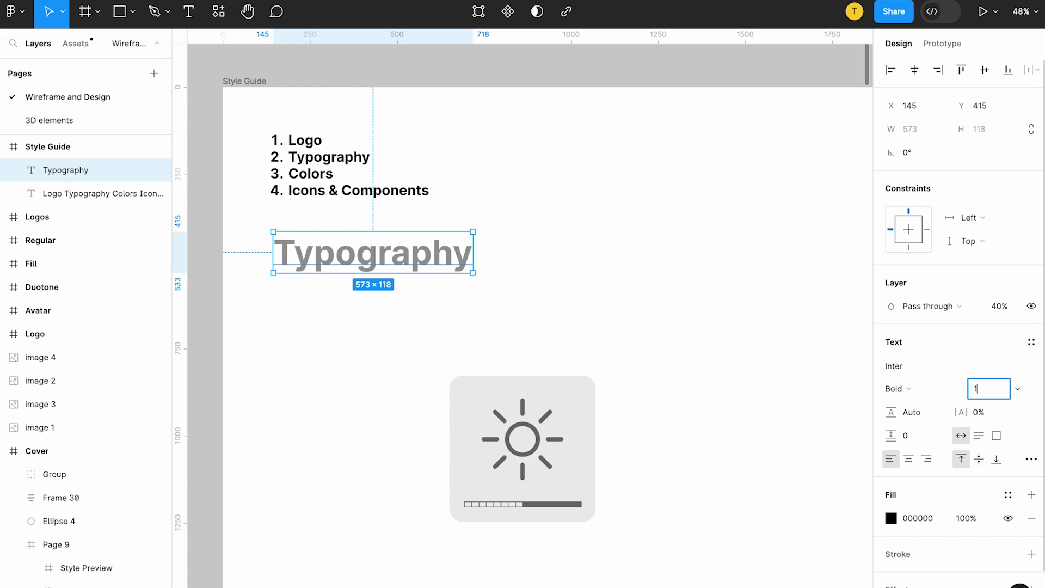
pyautogui.write('00')
pyautogui.press('Return')
pyautogui.click(926, 369)
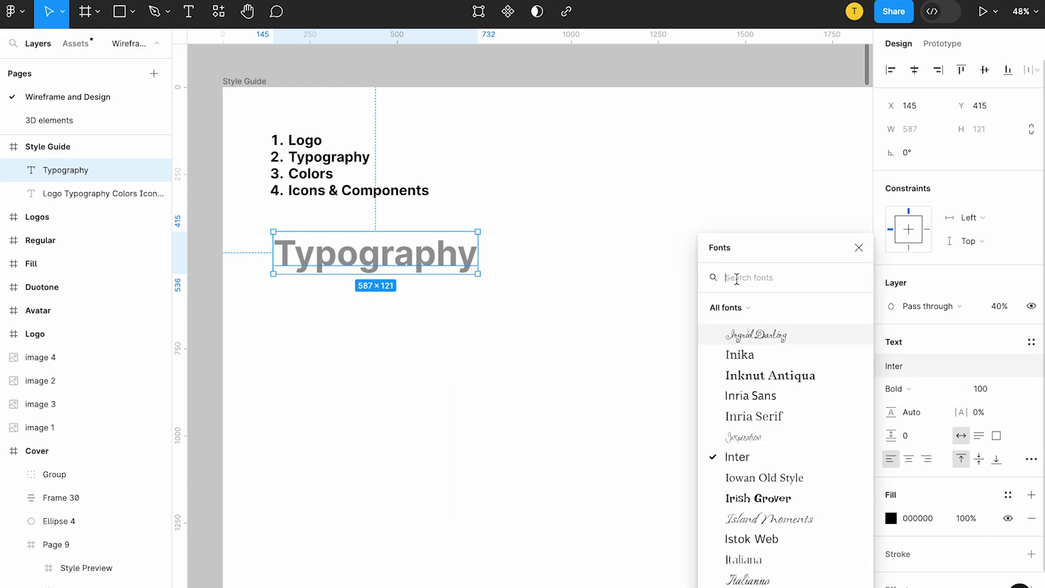
pyautogui.write('Satoshi')
pyautogui.click(733, 302)
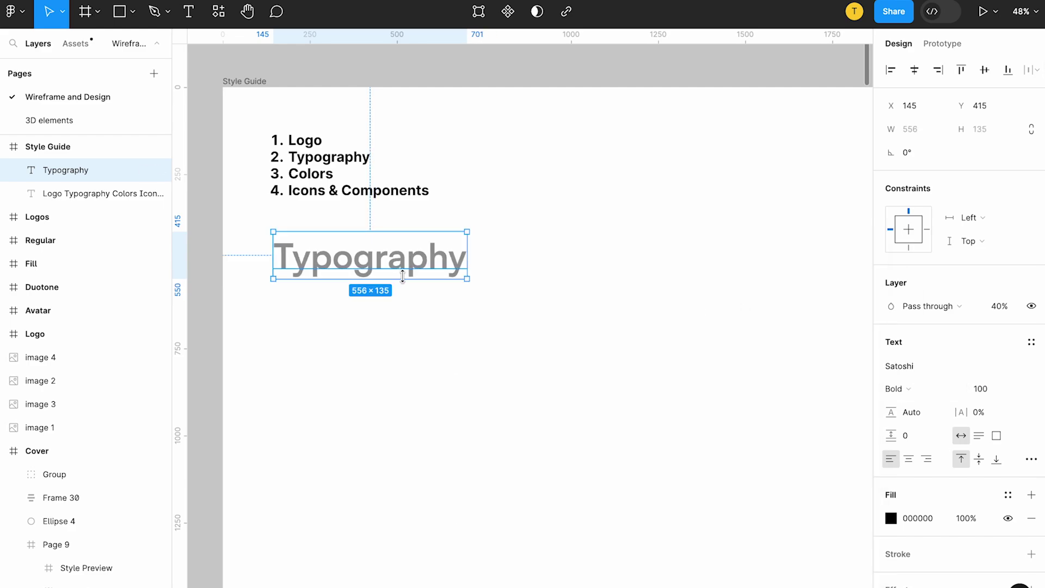
# Duplicate the heading as 'Satoshi' sample text and align it under Typography
pyautogui.moveTo(421, 277); pyautogui.dragTo(568, 350)
pyautogui.doubleClick(567, 350)
pyautogui.write('Sato')
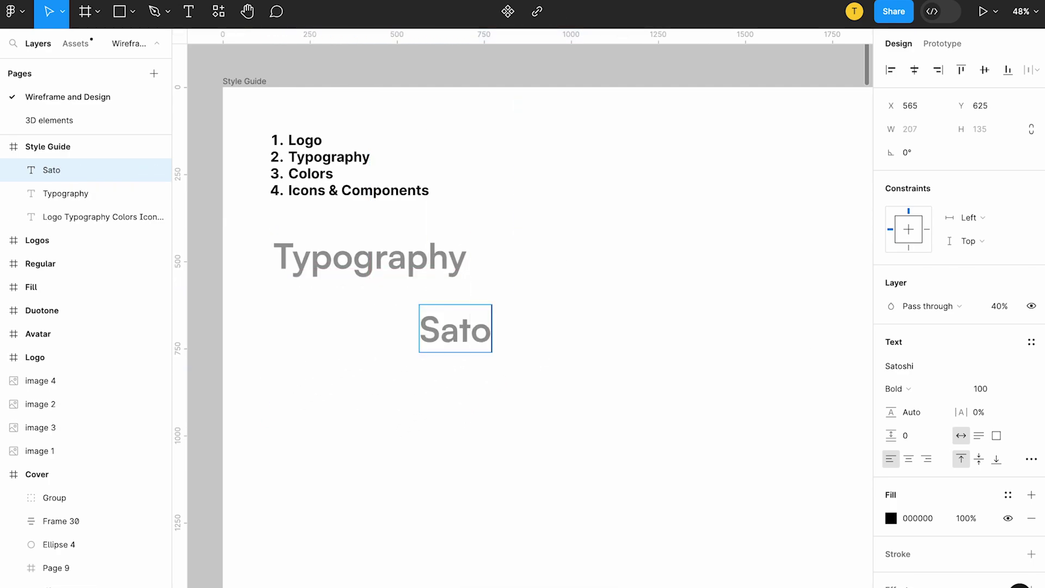
pyautogui.write('shi')
pyautogui.press('Escape')
pyautogui.hscroll(5, 385, 345)
pyautogui.moveTo(383, 346); pyautogui.dragTo(353, 358)
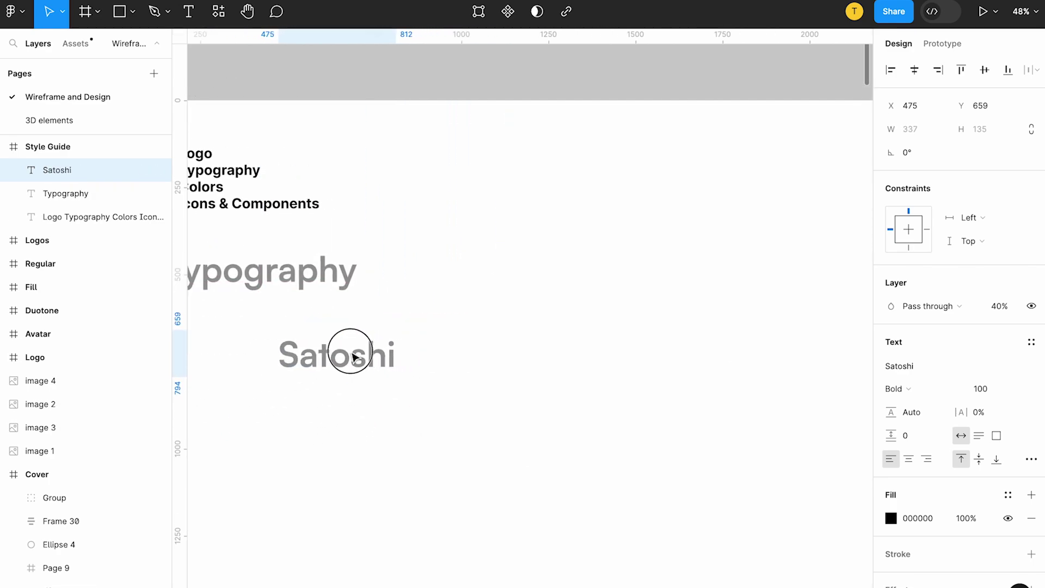
pyautogui.hscroll(-5, 353, 357)
pyautogui.moveTo(544, 345); pyautogui.dragTo(427, 417)
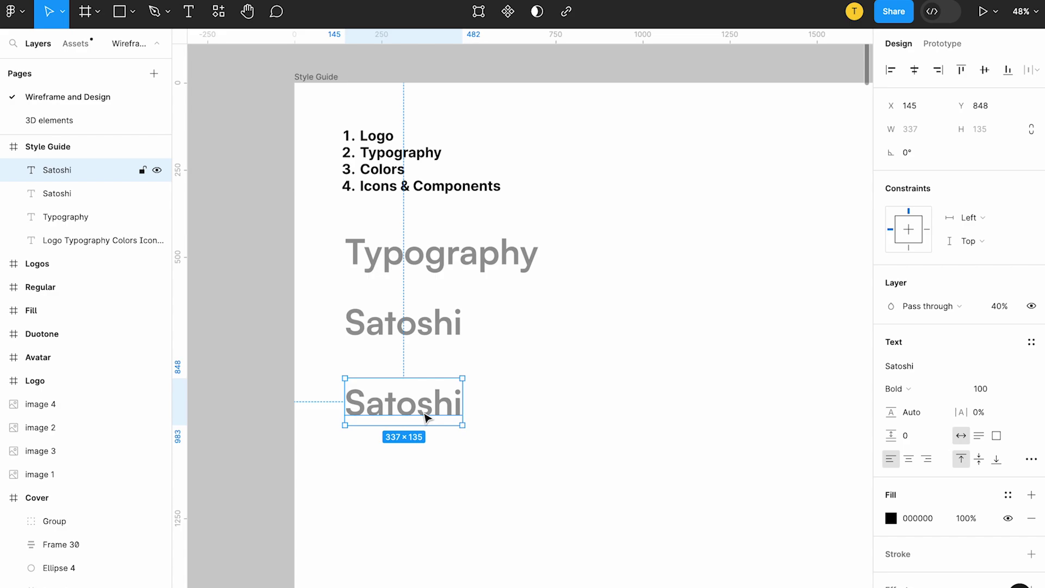
# Resize the upper Satoshi line to 80 px, after briefly trying 120
pyautogui.scroll(5, 415, 350)
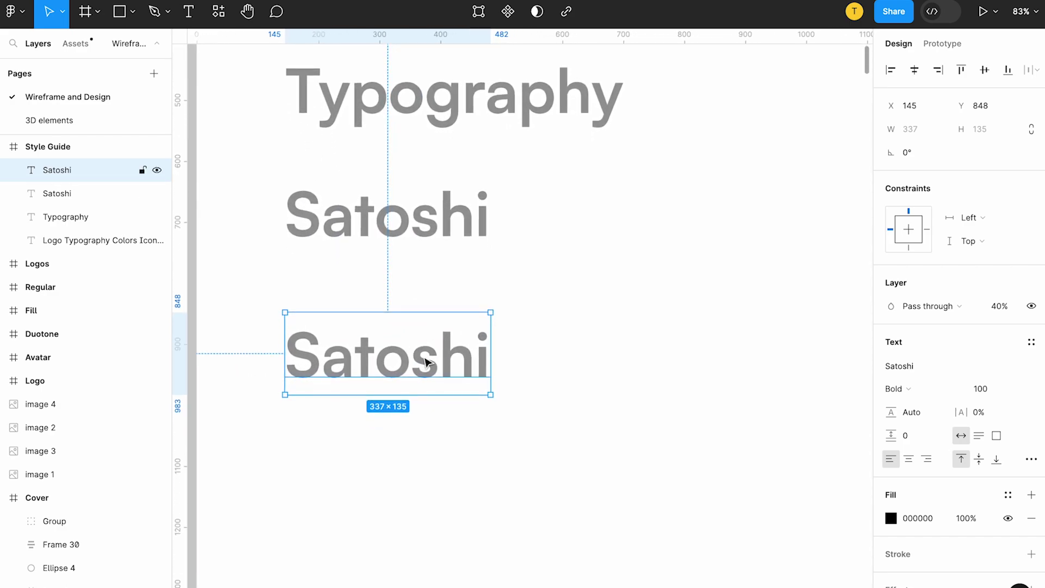
pyautogui.press('Tab')
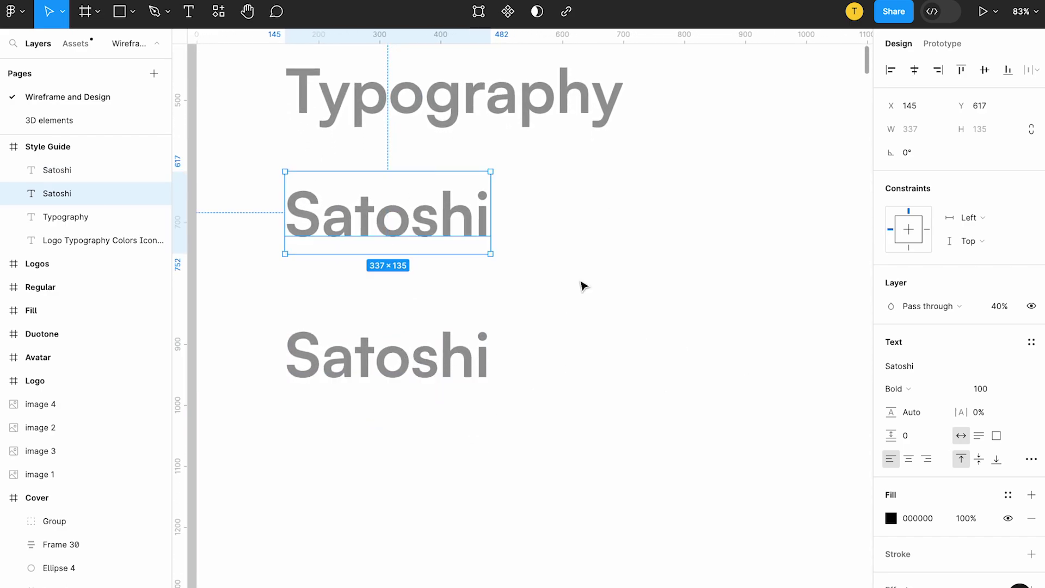
pyautogui.click(993, 390)
pyautogui.write('1')
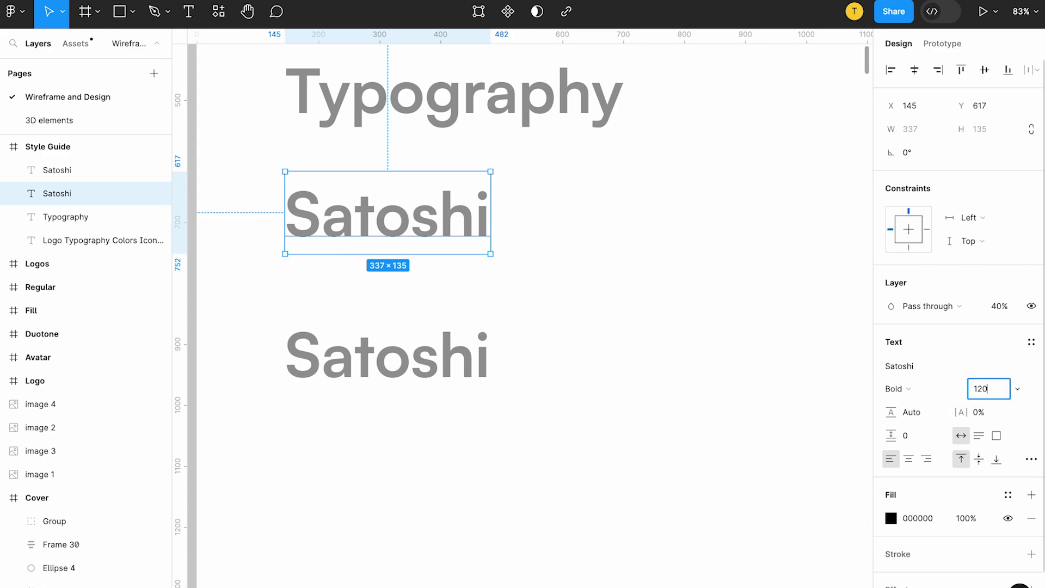
pyautogui.write('20')
pyautogui.press('Return')
pyautogui.moveTo(389, 357)
pyautogui.mouseDown()
pyautogui.moveTo(409, 358)
pyautogui.moveTo(389, 360)
pyautogui.mouseUp()
pyautogui.click(400, 252)
pyautogui.click(433, 341)
pyautogui.click(422, 263)
pyautogui.press('Delete')
pyautogui.hotkey('ctrl', 'z')
pyautogui.hotkey('ctrl', 'z')
pyautogui.click(422, 262)
pyautogui.click(992, 394)
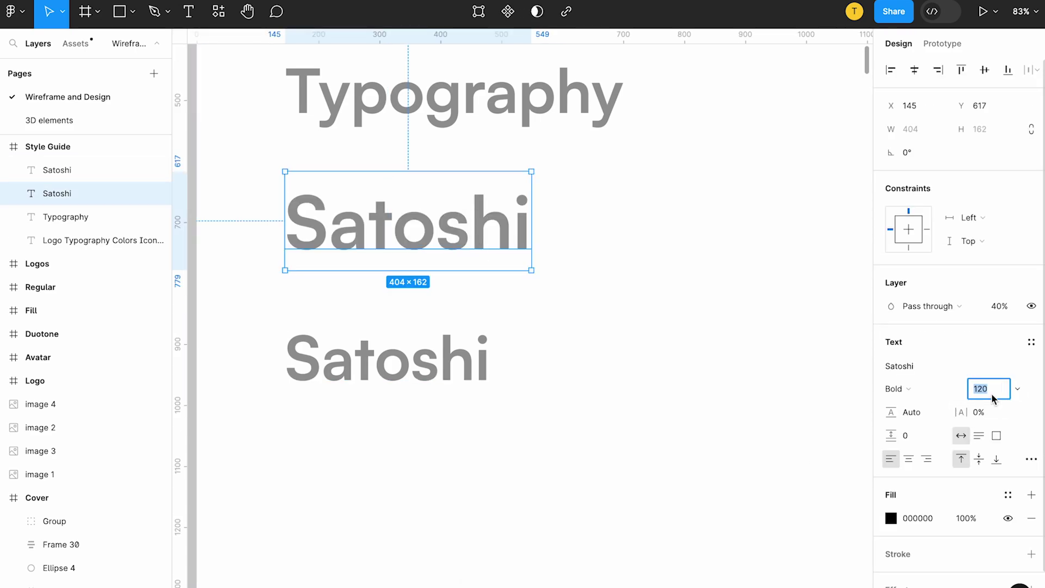
pyautogui.write('80')
pyautogui.press('Return')
# Move the lower Satoshi line up beneath it and set it to 60 px
pyautogui.moveTo(385, 377); pyautogui.dragTo(384, 308)
pyautogui.doubleClick(382, 307)
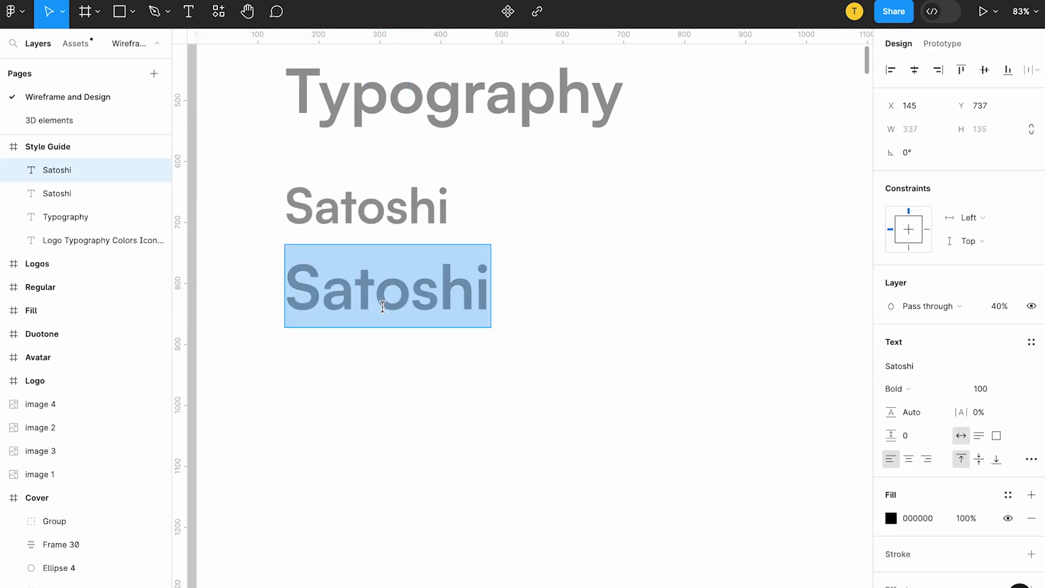
pyautogui.press('Escape')
pyautogui.click(996, 390)
pyautogui.write('60')
pyautogui.press('Return')
# Duplicate the line downward into copies sized 40, 36 and 30 px
pyautogui.hotkey('ctrl', 'd')
pyautogui.moveTo(373, 284); pyautogui.dragTo(367, 335)
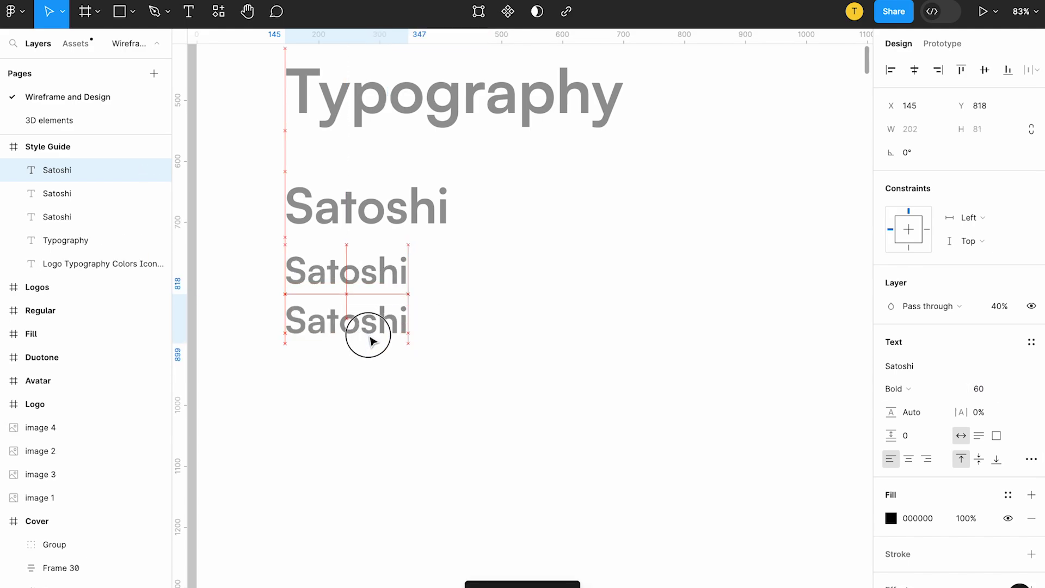
pyautogui.click(979, 392)
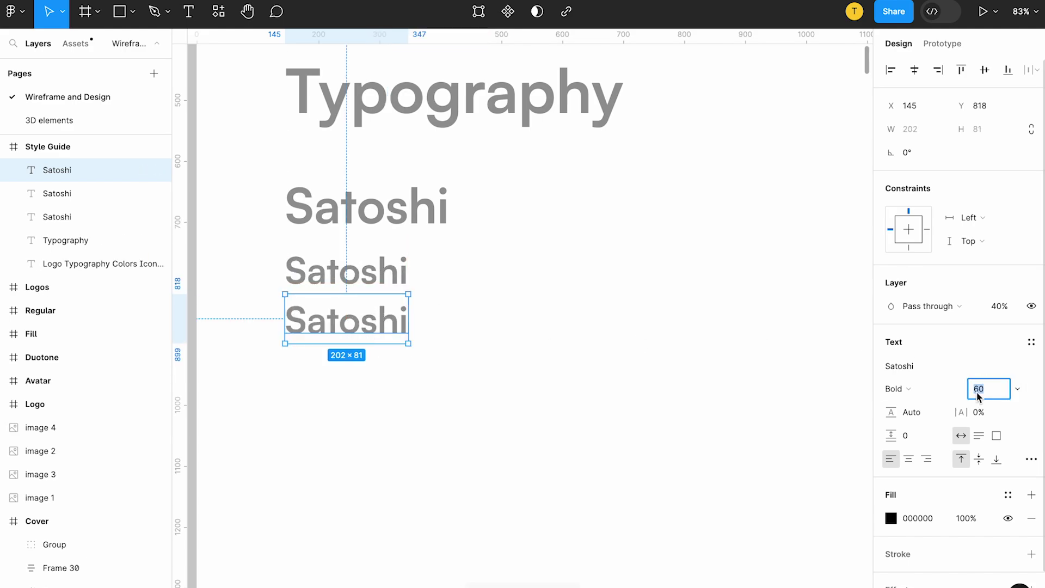
pyautogui.press('Return')
pyautogui.moveTo(338, 315); pyautogui.dragTo(337, 375)
pyautogui.hotkey('ctrl', 'd')
pyautogui.click(339, 376)
pyautogui.click(987, 394)
pyautogui.press('BackSpace')
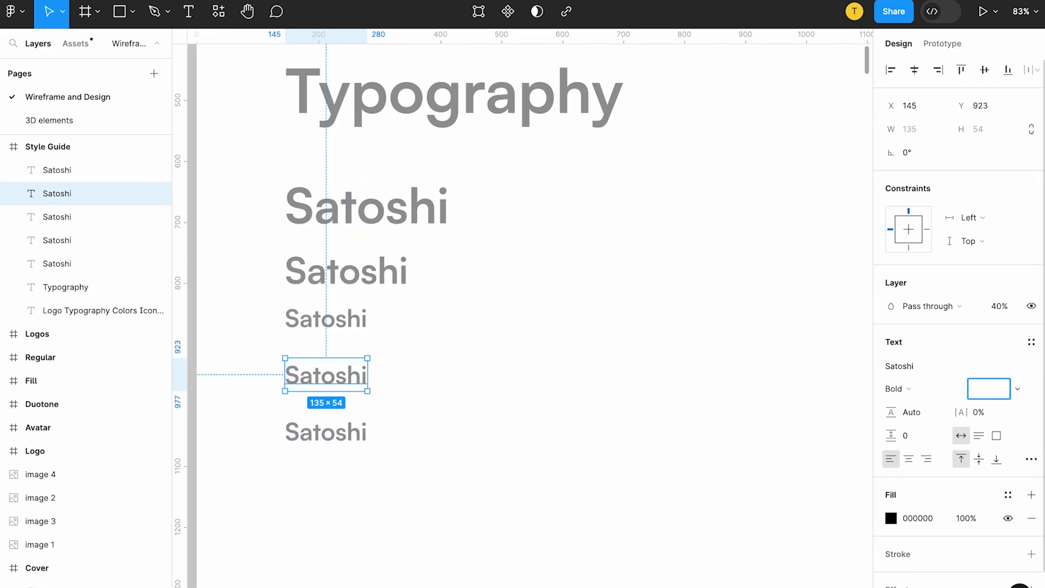
pyautogui.press('Return')
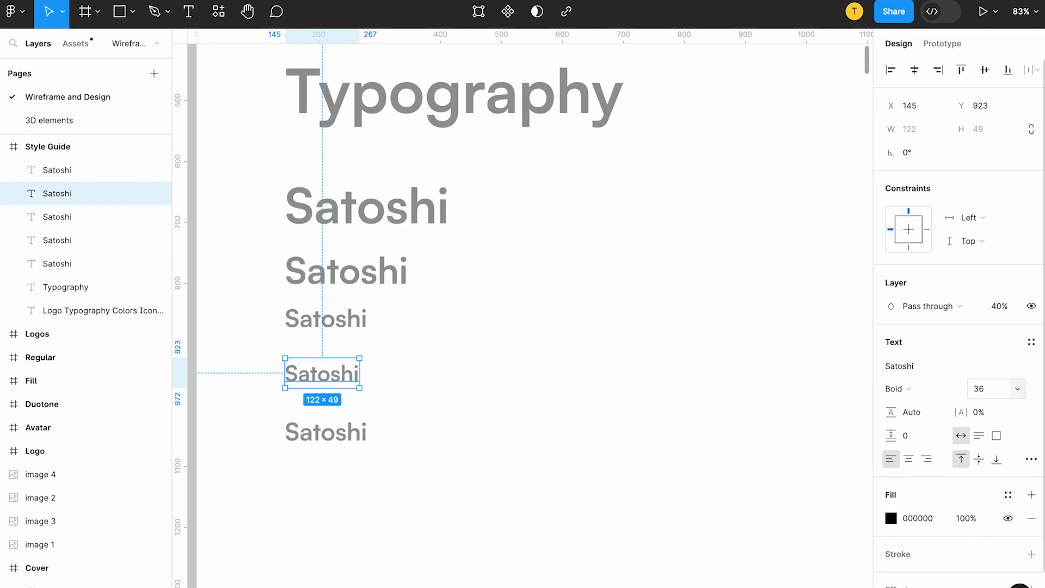
pyautogui.click(303, 431)
pyautogui.click(987, 389)
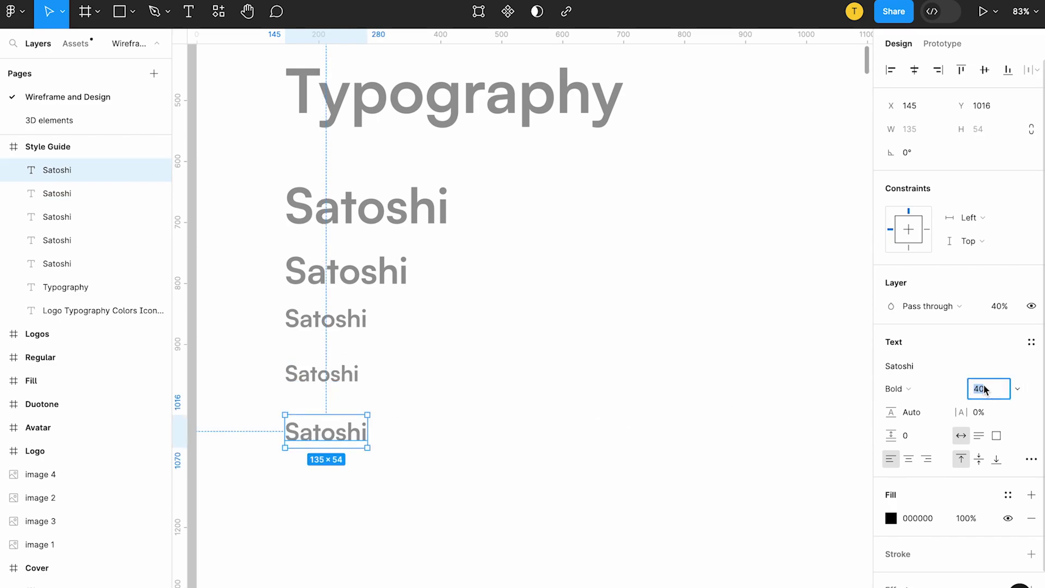
pyautogui.write('30')
pyautogui.press('Return')
# Add further copies below at 28, 24 and 20 px
pyautogui.moveTo(315, 423)
pyautogui.mouseDown()
pyautogui.moveTo(320, 362)
pyautogui.moveTo(318, 436)
pyautogui.mouseUp()
pyautogui.click(983, 388)
pyautogui.write('28')
pyautogui.press('Return')
pyautogui.moveTo(335, 424); pyautogui.dragTo(341, 452)
pyautogui.click(993, 395)
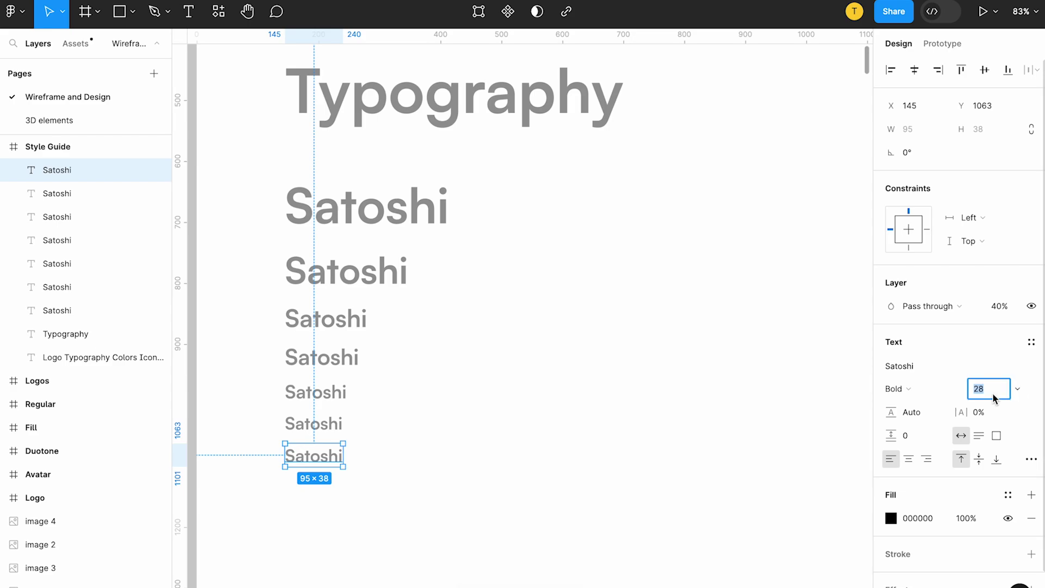
pyautogui.write('24')
pyautogui.press('Return')
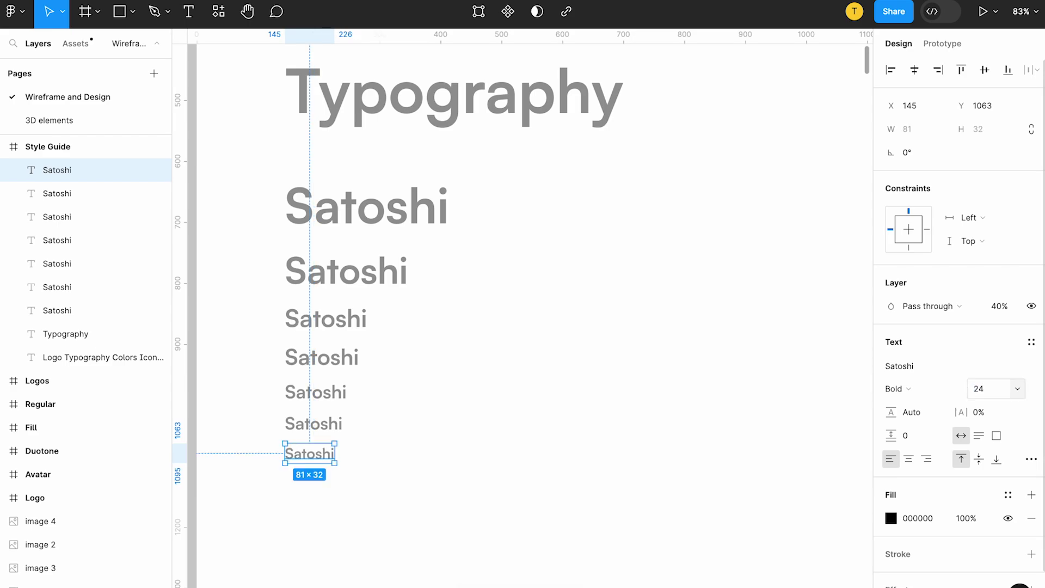
pyautogui.moveTo(303, 464); pyautogui.dragTo(309, 508)
pyautogui.click(989, 389)
pyautogui.write('20')
pyautogui.press('Return')
# Place a final copy at the bottom, tighten spacing, and set it to 16 px
pyautogui.moveTo(304, 486)
pyautogui.mouseDown()
pyautogui.moveTo(306, 501)
pyautogui.moveTo(306, 480)
pyautogui.mouseUp()
pyautogui.keyDown('shift'); pyautogui.click(308, 454); pyautogui.keyUp('shift')
pyautogui.keyDown('shift'); pyautogui.click(306, 482); pyautogui.keyUp('shift')
pyautogui.click(338, 489)
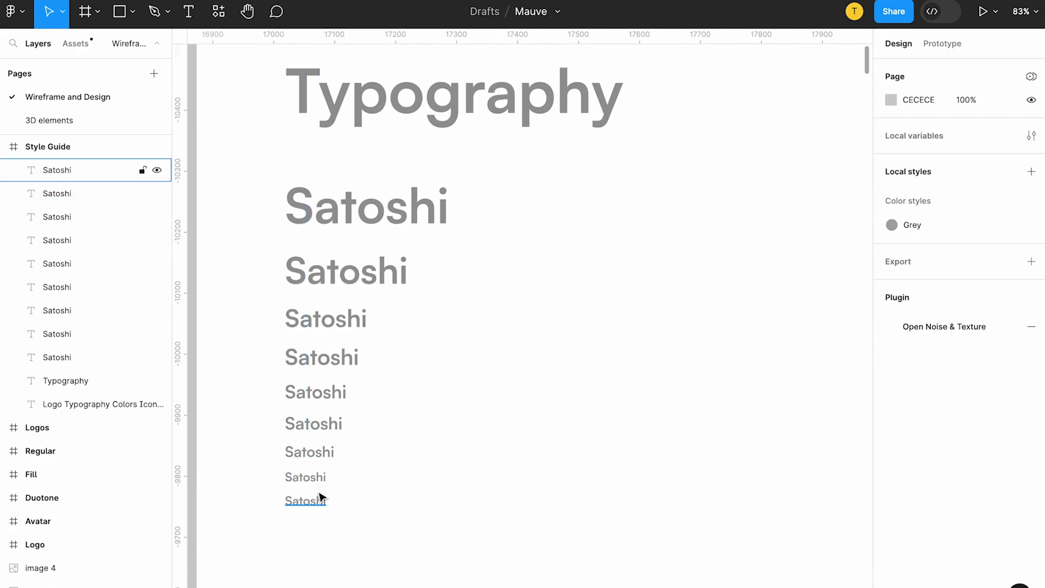
pyautogui.click(318, 497)
pyautogui.click(997, 388)
pyautogui.write('16')
pyautogui.press('Return')
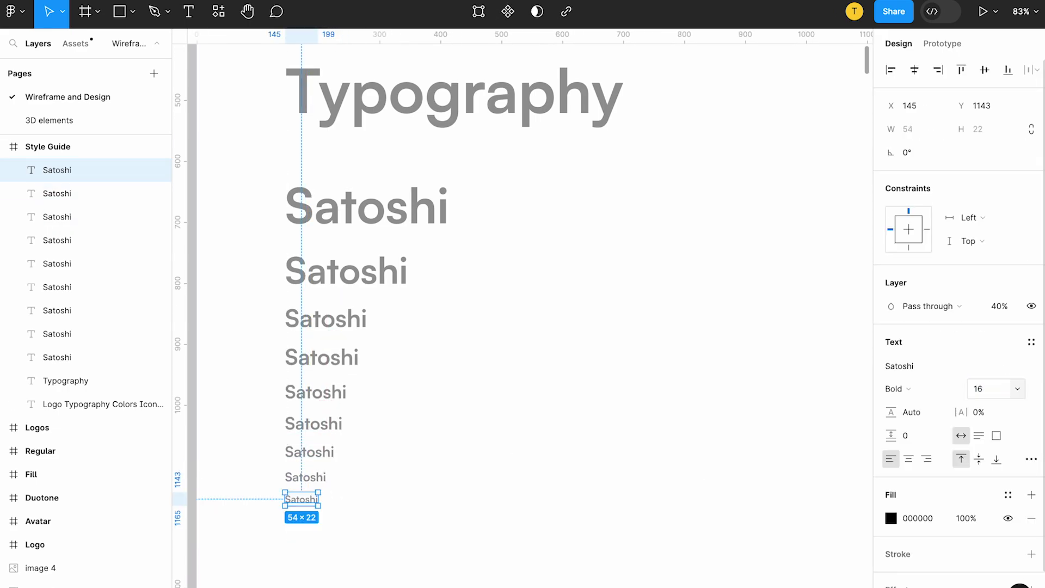
# Review the finished Satoshi scale from the largest line down to the bottom
pyautogui.click(624, 440)
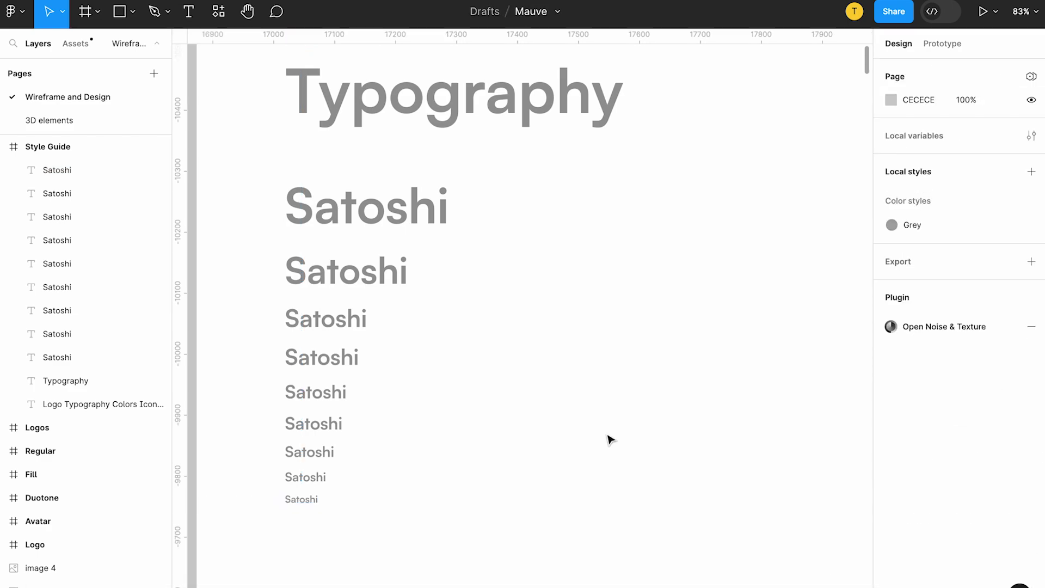
pyautogui.scroll(2, 308, 496)
pyautogui.click(408, 167)
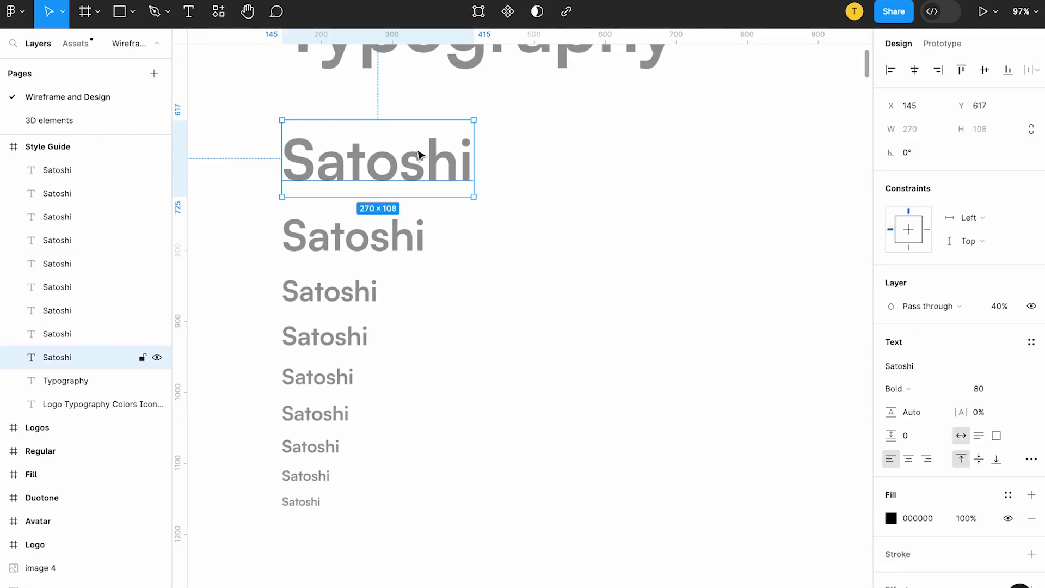
pyautogui.click(567, 279)
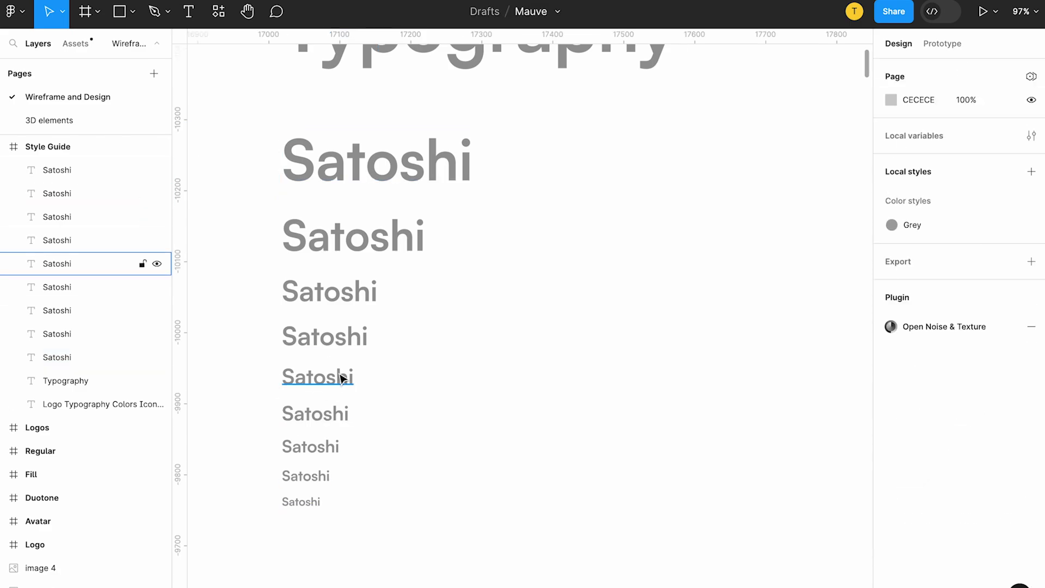
pyautogui.click(340, 304)
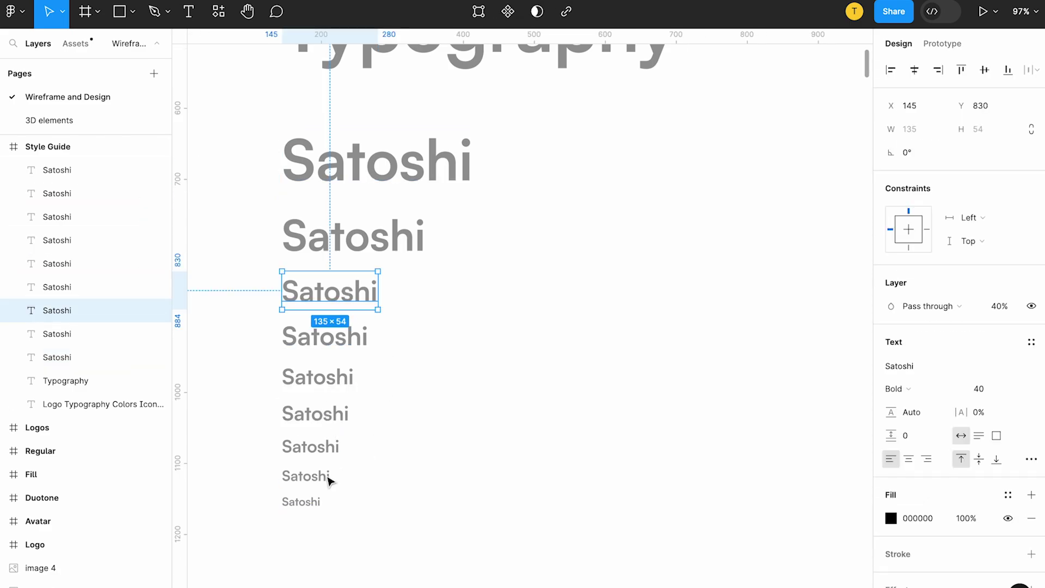
pyautogui.click(303, 501)
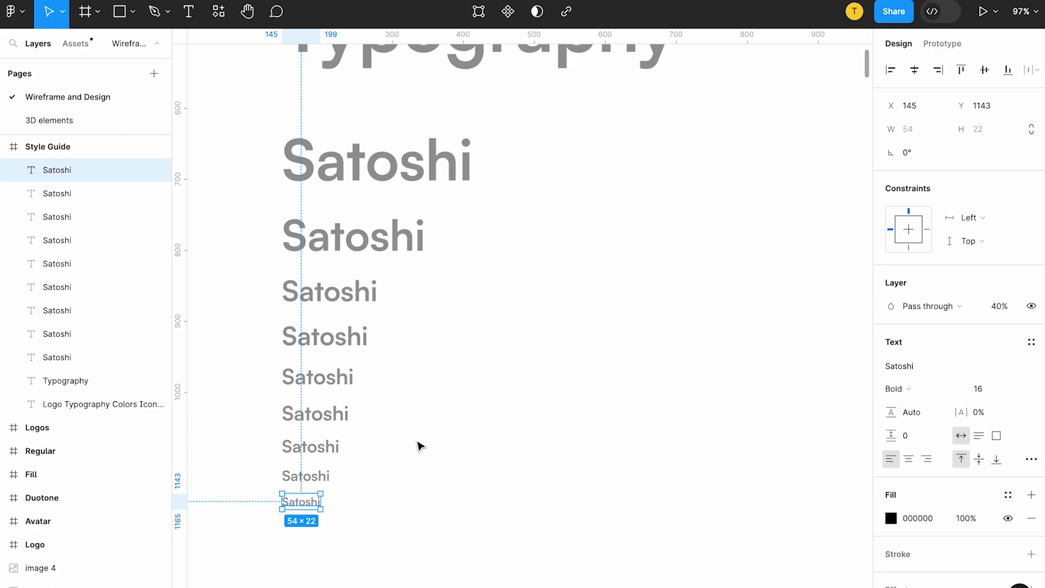
# Set three mid-sized Satoshi lines, including the 28 px one, to Medium weight
pyautogui.click(307, 430)
pyautogui.click(316, 413)
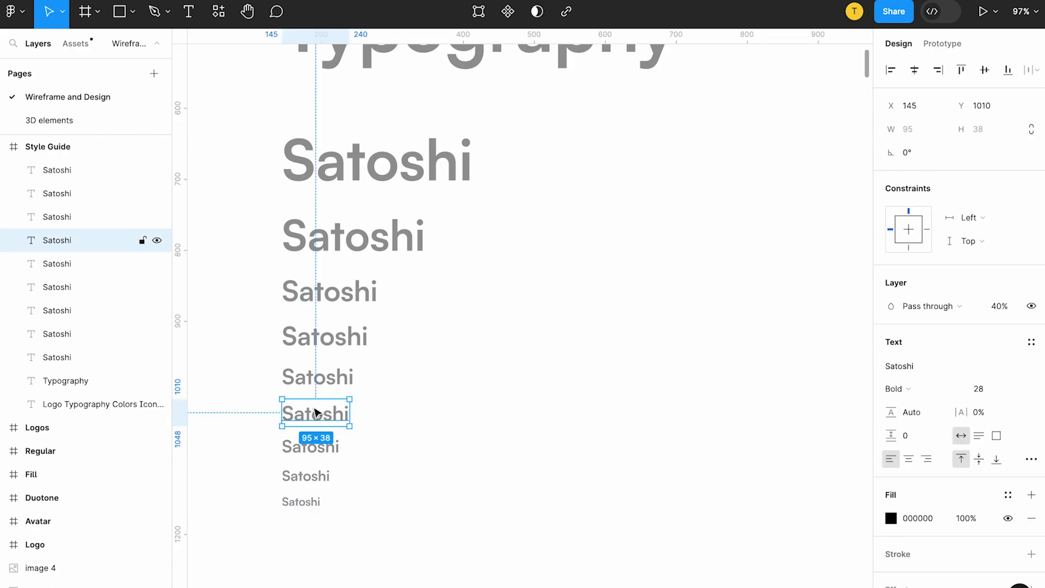
pyautogui.keyDown('shift'); pyautogui.click(316, 381); pyautogui.keyUp('shift')
pyautogui.keyDown('shift'); pyautogui.click(325, 336); pyautogui.keyUp('shift')
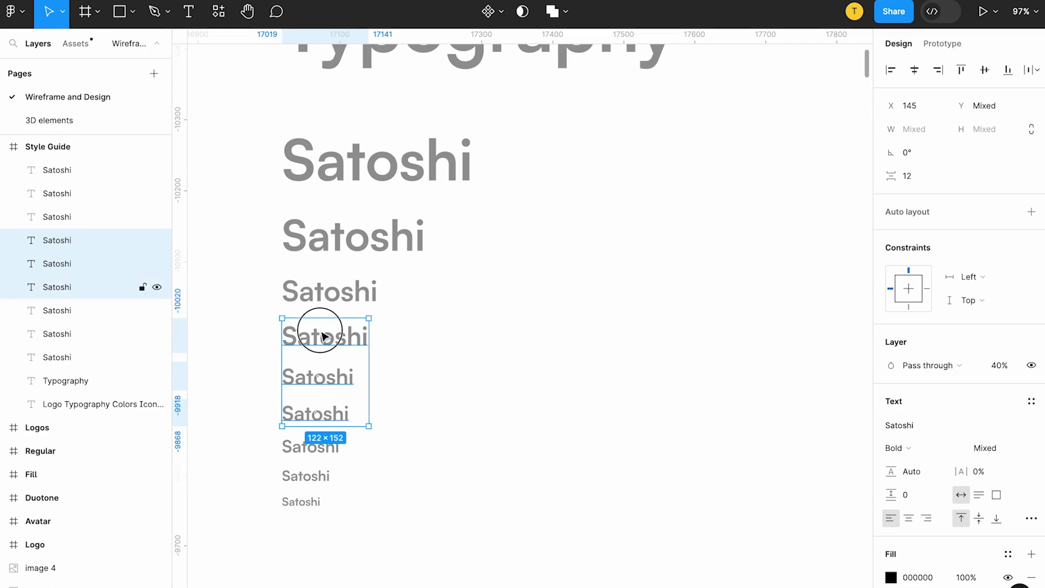
pyautogui.click(945, 456)
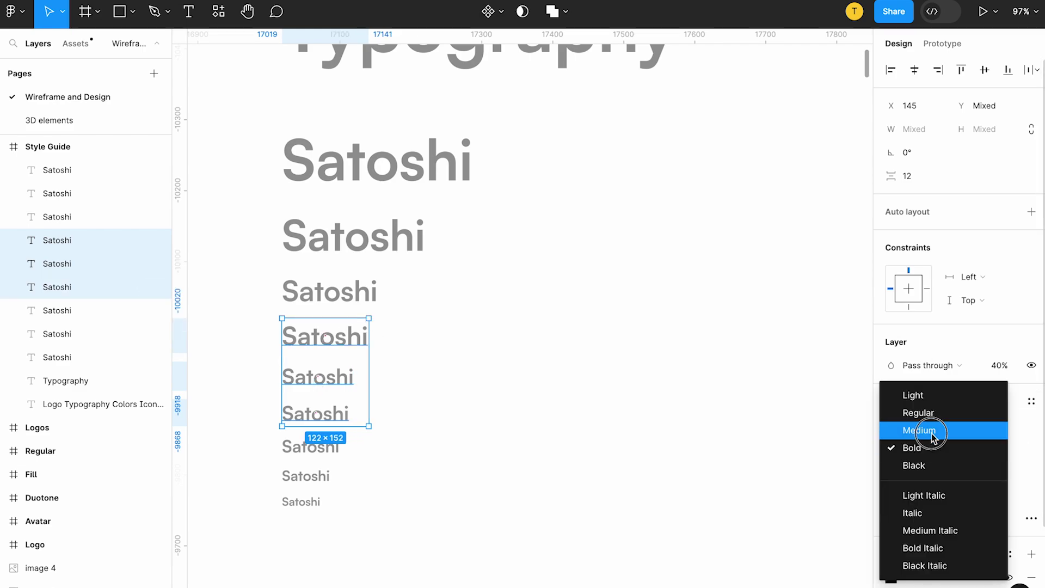
pyautogui.click(866, 429)
pyautogui.click(427, 346)
pyautogui.click(332, 377)
pyautogui.keyDown('shift'); pyautogui.click(329, 414); pyautogui.keyUp('shift')
pyautogui.click(928, 450)
pyautogui.click(837, 449)
pyautogui.click(405, 397)
# Set the upper two small Satoshi lines to Regular weight
pyautogui.scroll(-5, 406, 397)
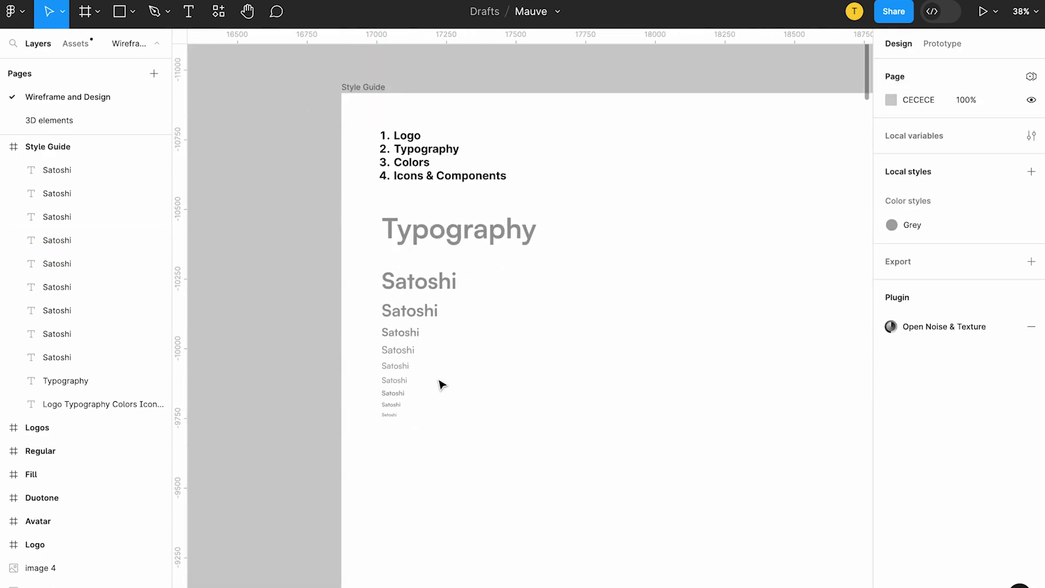
pyautogui.scroll(5, 414, 405)
pyautogui.moveTo(403, 438); pyautogui.dragTo(454, 367)
pyautogui.click(389, 405)
pyautogui.click(423, 369)
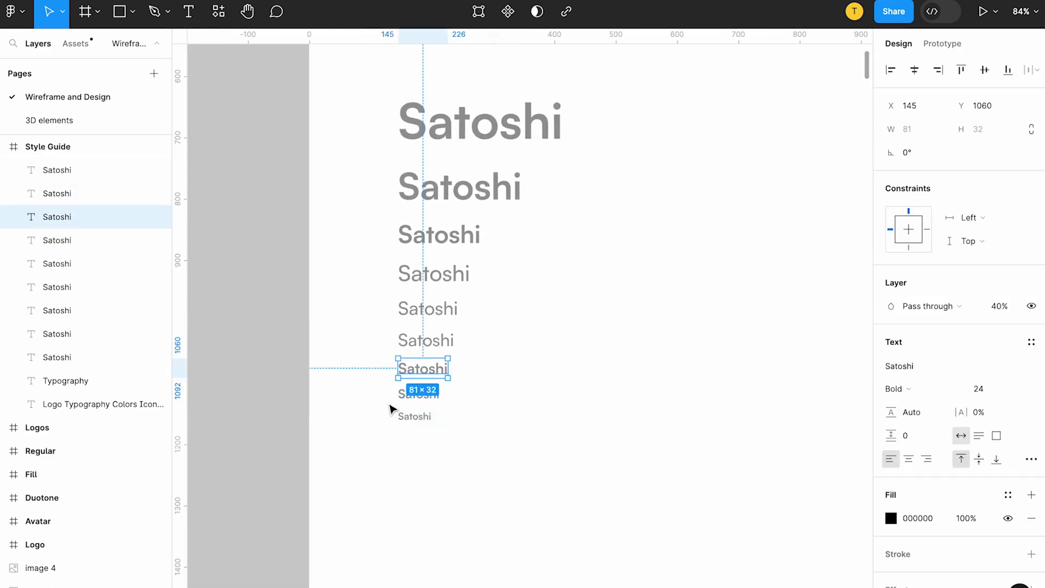
pyautogui.moveTo(390, 405); pyautogui.dragTo(457, 367)
pyautogui.click(904, 448)
pyautogui.click(921, 414)
# Try Regular on the bottom Satoshi line, then undo it
pyautogui.click(419, 417)
pyautogui.click(902, 389)
pyautogui.click(906, 356)
pyautogui.click(656, 418)
pyautogui.hotkey('ctrl', 'z')
pyautogui.hotkey('ctrl', 'z')
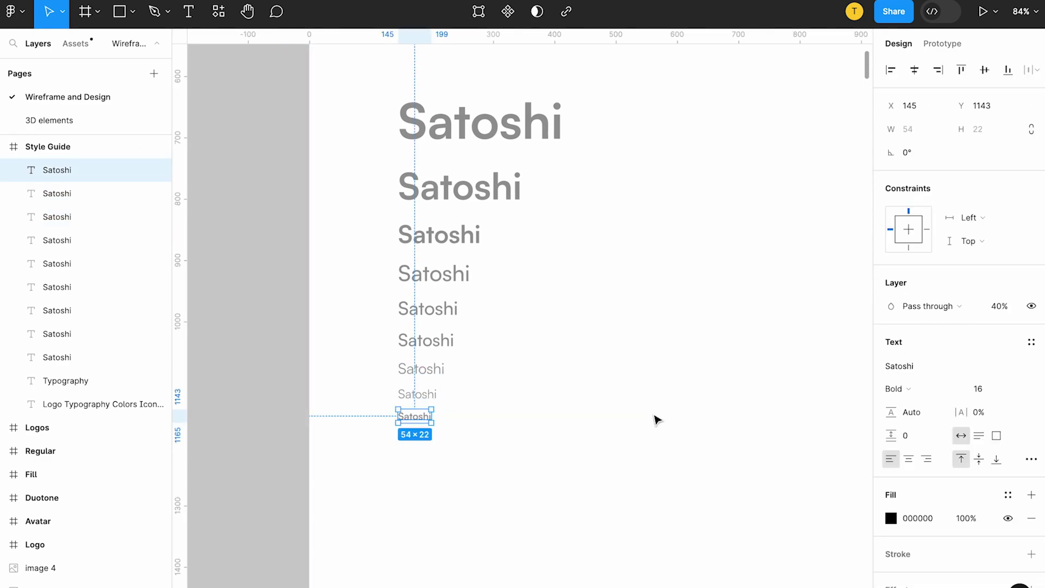
pyautogui.click(495, 360)
pyautogui.hscroll(2, 495, 359)
pyautogui.scroll(2, 499, 357)
# Copy the largest Satoshi line to the right and relabel it '80px'
pyautogui.click(421, 235)
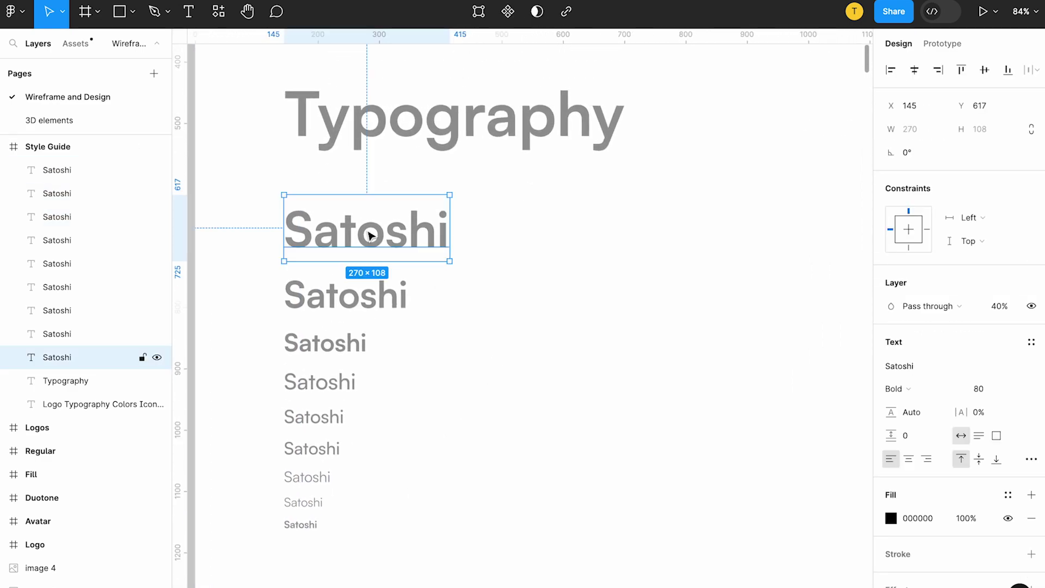
pyautogui.moveTo(368, 235); pyautogui.dragTo(649, 234)
pyautogui.doubleClick(650, 234)
pyautogui.write('80PX')
pyautogui.press('BackSpace')
pyautogui.write('x')
pyautogui.doubleClick(659, 234)
pyautogui.press('BackSpace')
pyautogui.write('p')
pyautogui.moveTo(617, 238); pyautogui.dragTo(618, 312)
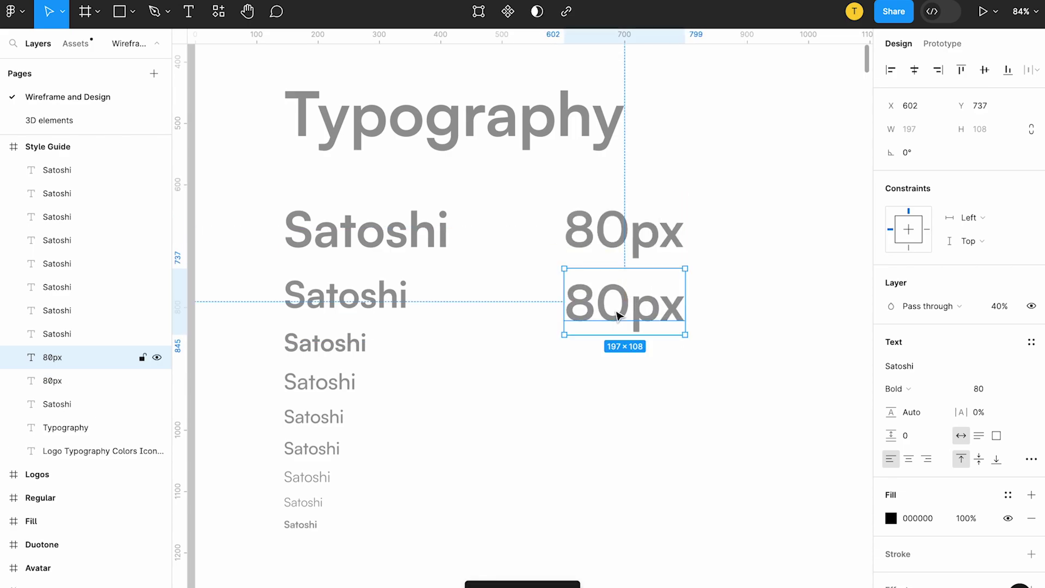
pyautogui.press('super+z')
pyautogui.click(359, 297)
pyautogui.keyDown('shift'); pyautogui.click(344, 346); pyautogui.keyUp('shift')
pyautogui.keyDown('shift'); pyautogui.click(342, 382); pyautogui.keyUp('shift')
# Copy the eight smaller Satoshi lines into the right column and relabel rows 60 and 40
pyautogui.moveTo(291, 583); pyautogui.dragTo(393, 283)
pyautogui.moveTo(359, 296); pyautogui.dragTo(638, 297)
pyautogui.click(733, 311)
pyautogui.click(664, 302)
pyautogui.doubleClick(666, 303)
pyautogui.write('60')
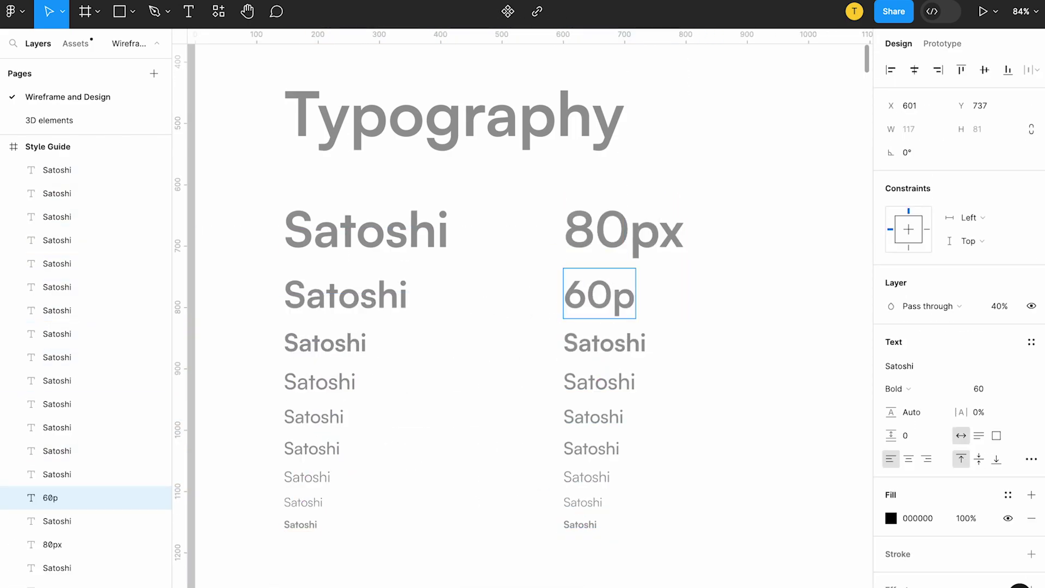
pyautogui.doubleClick(626, 340)
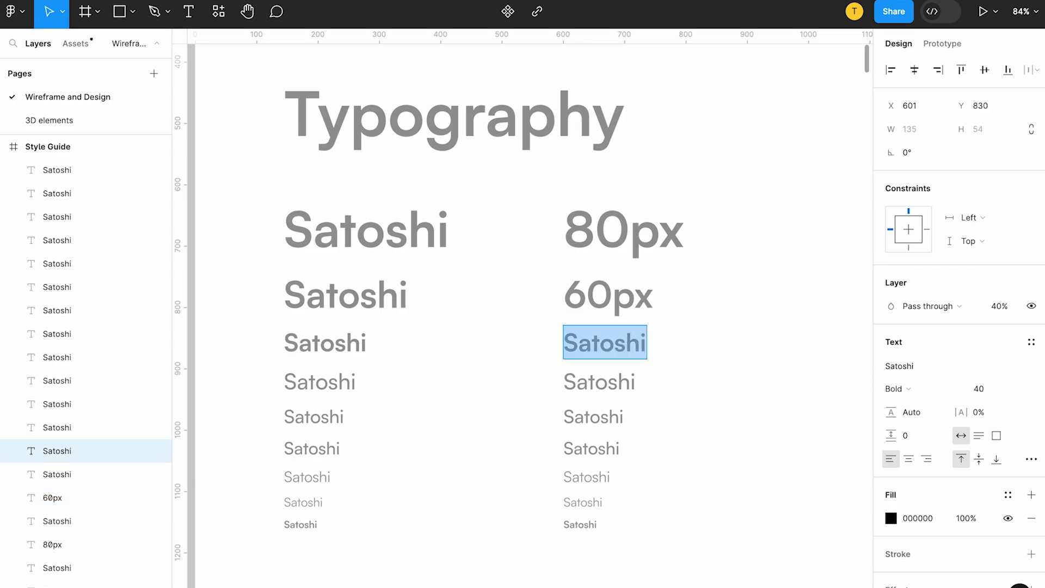
pyautogui.write('40')
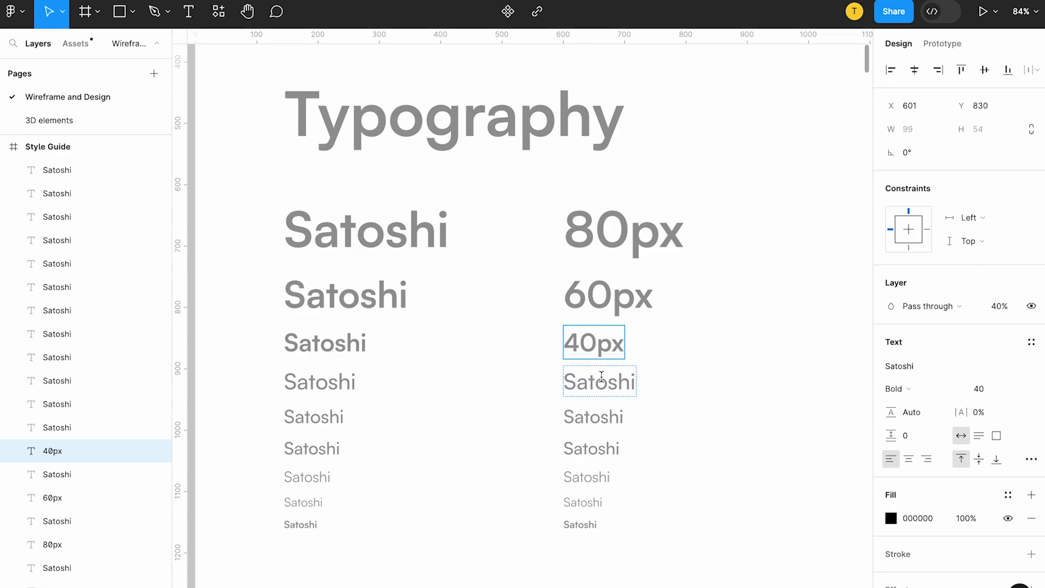
# Relabel the next copies as 30px, 28px, 24px and 20px, ending on the last copy
pyautogui.doubleClick(602, 375)
pyautogui.write('30')
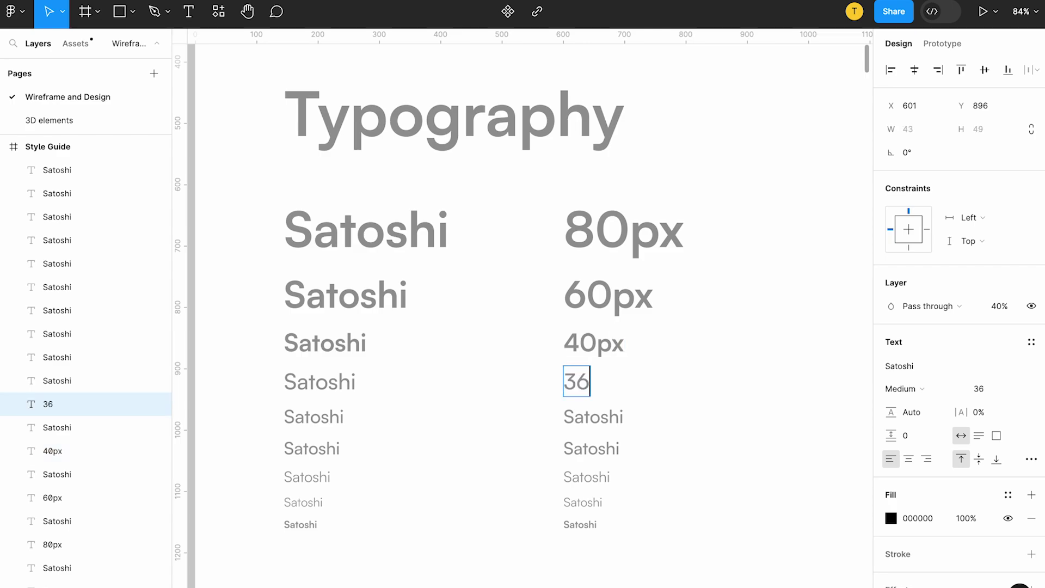
pyautogui.write('px')
pyautogui.press('Tab')
pyautogui.write('30px')
pyautogui.press('Tab')
pyautogui.write('28px')
pyautogui.press('Tab')
pyautogui.write('24px')
pyautogui.doubleClick(578, 506)
pyautogui.write('20px')
pyautogui.doubleClick(584, 527)
# Apply the 16px size to the labels and deselect them
pyautogui.write('16px')
pyautogui.click(610, 553)
pyautogui.scroll(-5, 611, 553)
pyautogui.scroll(-5, 612, 556)
pyautogui.hscroll(3, 612, 557)
pyautogui.scroll(3, 613, 557)
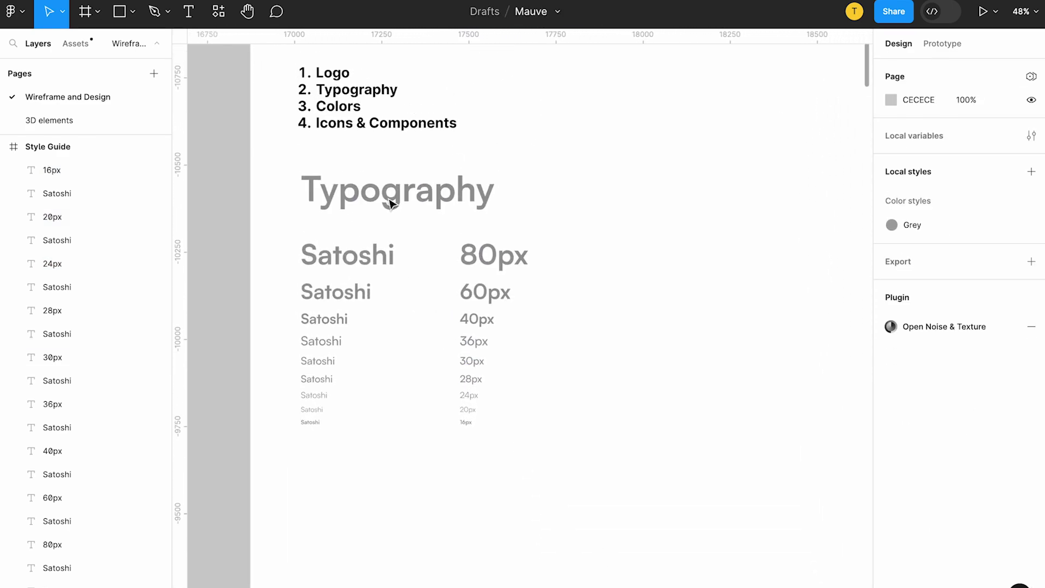
# Copy the Typography heading to the right and retype it as 'Color'
pyautogui.click(390, 201)
pyautogui.scroll(-2, 408, 206)
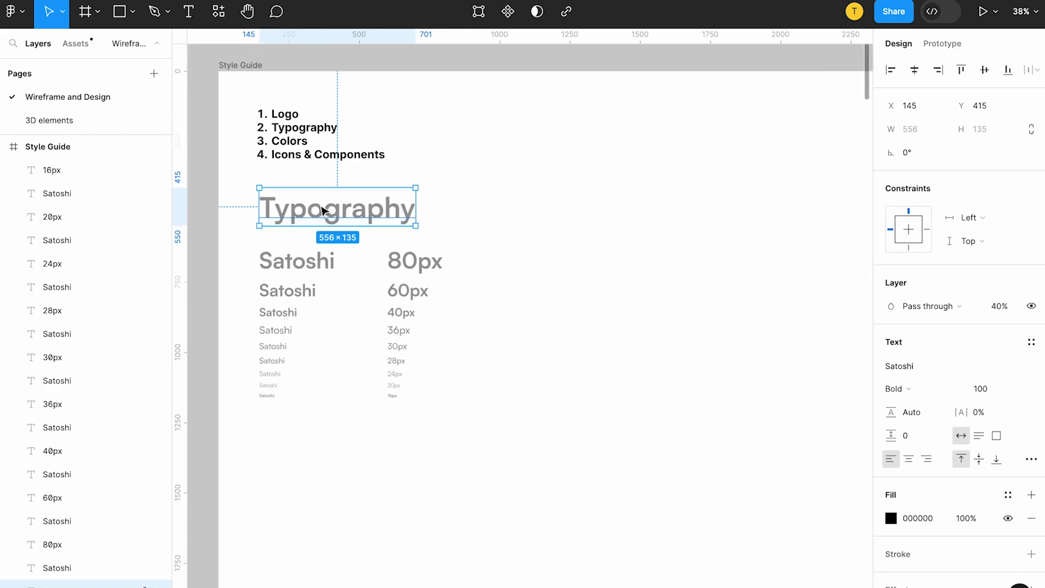
pyautogui.moveTo(323, 211); pyautogui.dragTo(620, 214)
pyautogui.doubleClick(621, 213)
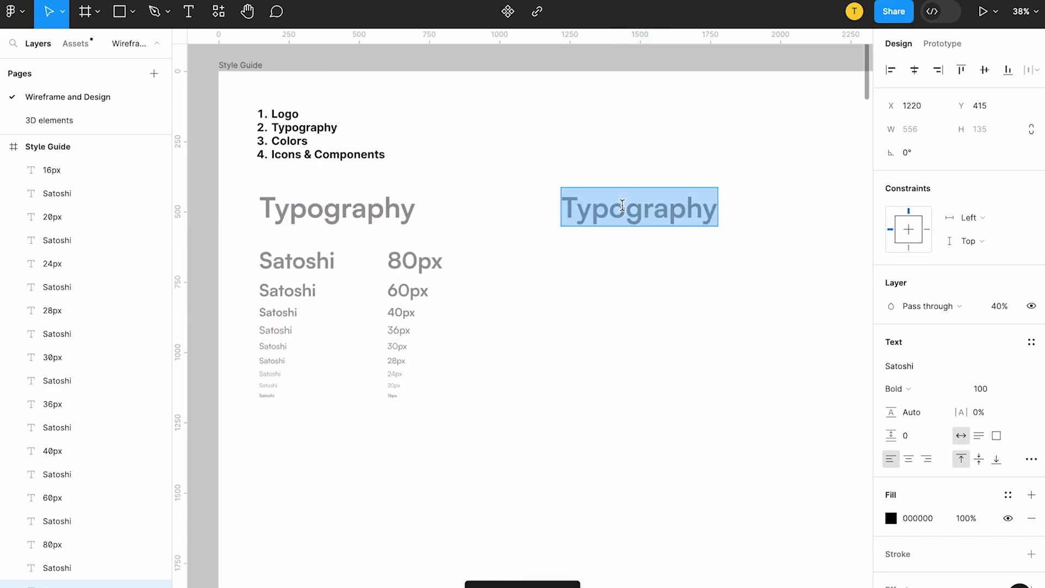
pyautogui.write('Color')
pyautogui.click(625, 273)
# Move both Mauve swatch images to the right of the Style Guide frame
pyautogui.scroll(-4, 626, 273)
pyautogui.hscroll(1, 556, 266)
pyautogui.hscroll(-4, 540, 266)
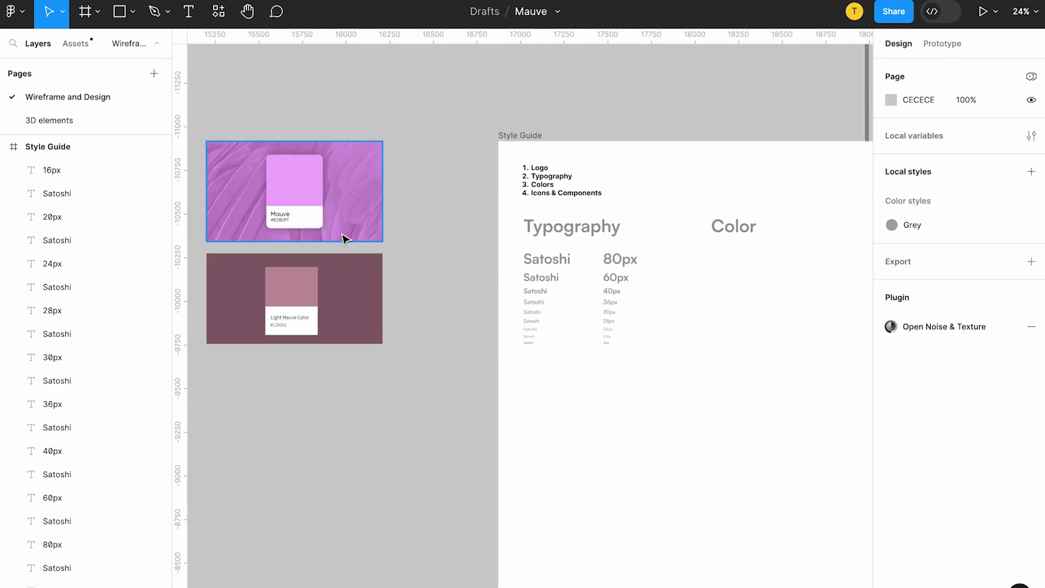
pyautogui.click(292, 202)
pyautogui.keyDown('shift'); pyautogui.click(308, 316); pyautogui.keyUp('shift')
pyautogui.scroll(-3, 309, 316)
pyautogui.moveTo(349, 225); pyautogui.dragTo(805, 225)
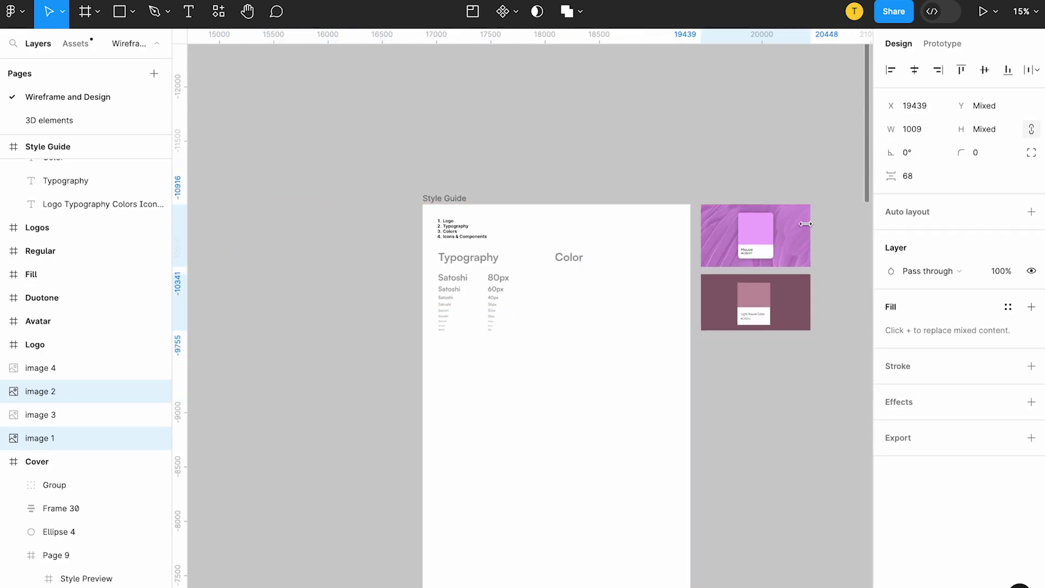
pyautogui.scroll(3, 579, 261)
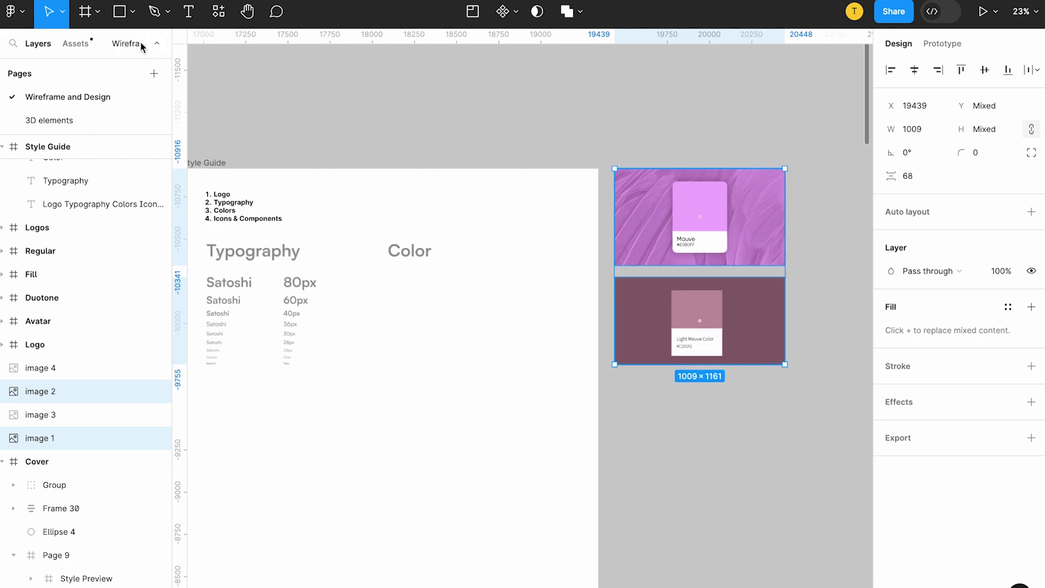
# Draw a 338×277 grey placeholder rectangle under the Color heading
pyautogui.click(123, 17)
pyautogui.moveTo(396, 278); pyautogui.dragTo(448, 323)
pyautogui.scroll(-3, 334, 299)
pyautogui.hscroll(-20, 333, 298)
pyautogui.scroll(-14, 333, 299)
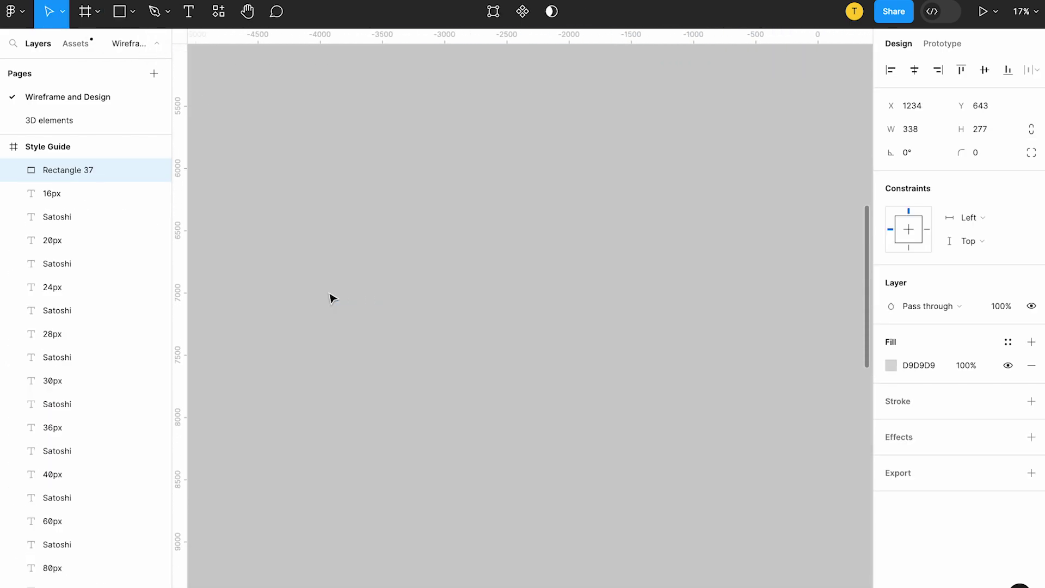
pyautogui.hscroll(-5, 332, 299)
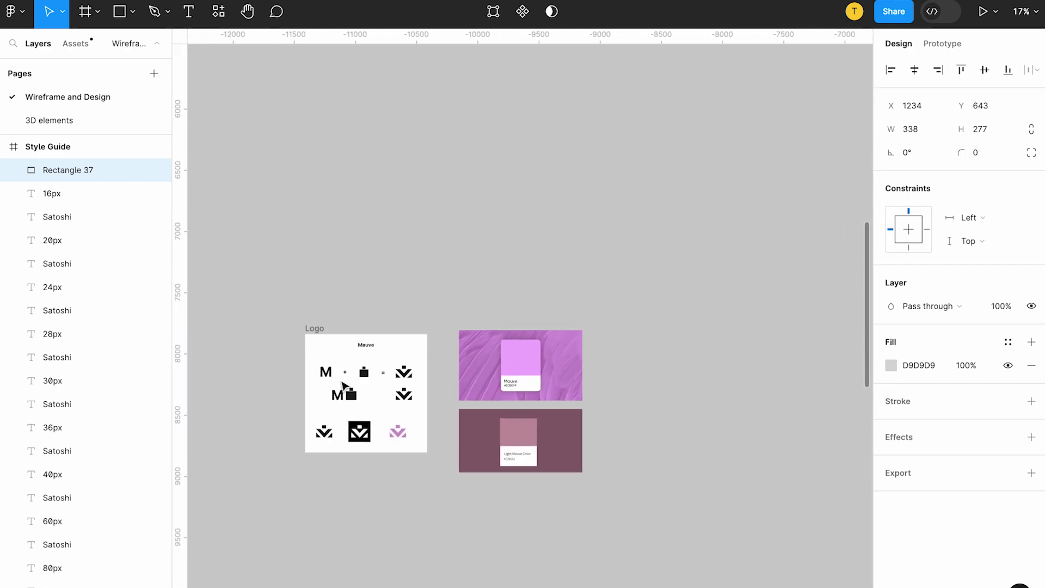
pyautogui.scroll(-15, 342, 384)
pyautogui.hscroll(-3, 335, 384)
pyautogui.scroll(6, 432, 164)
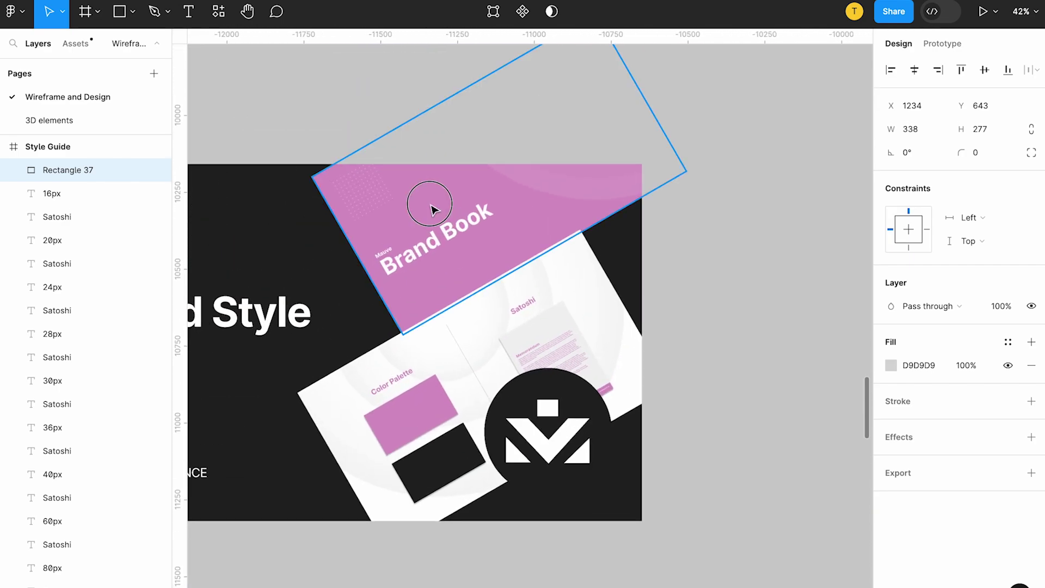
pyautogui.click(432, 205)
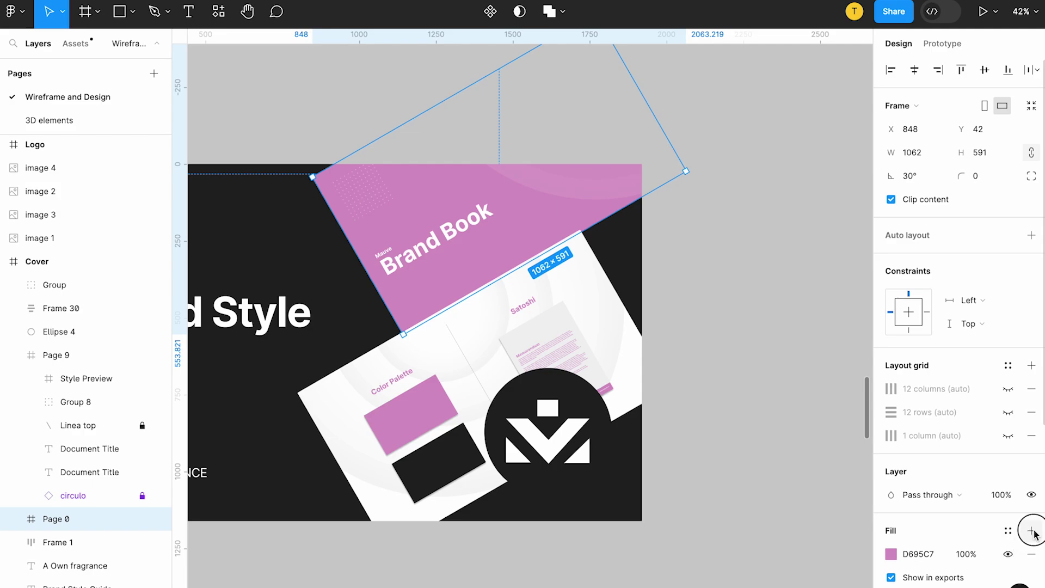
# Save the Brand Book frame's D695C7 fill as a new colour style named 'Mauve primary'
pyautogui.click(1009, 531)
pyautogui.click(836, 315)
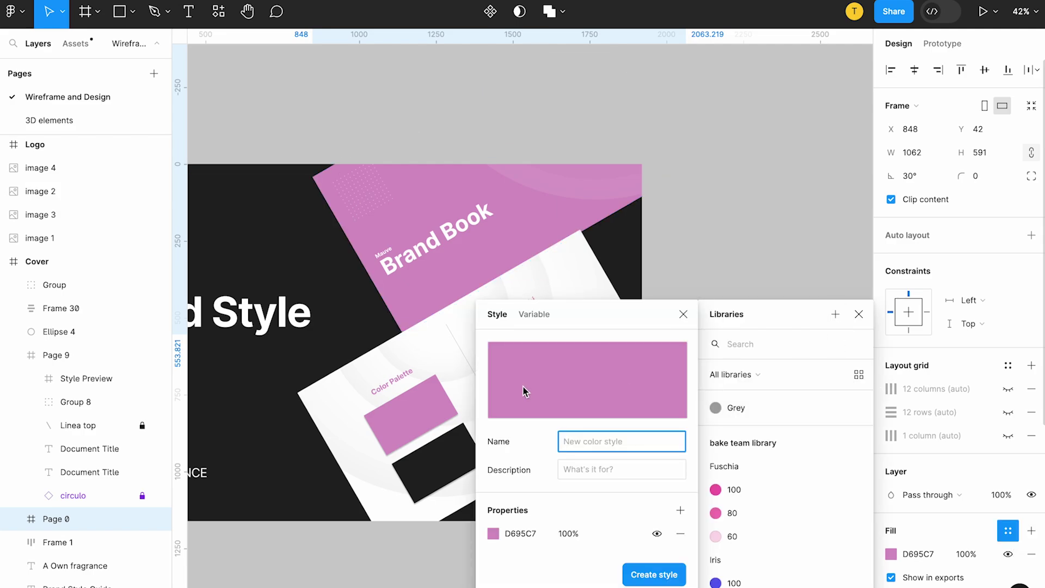
pyautogui.write('Mauve primary')
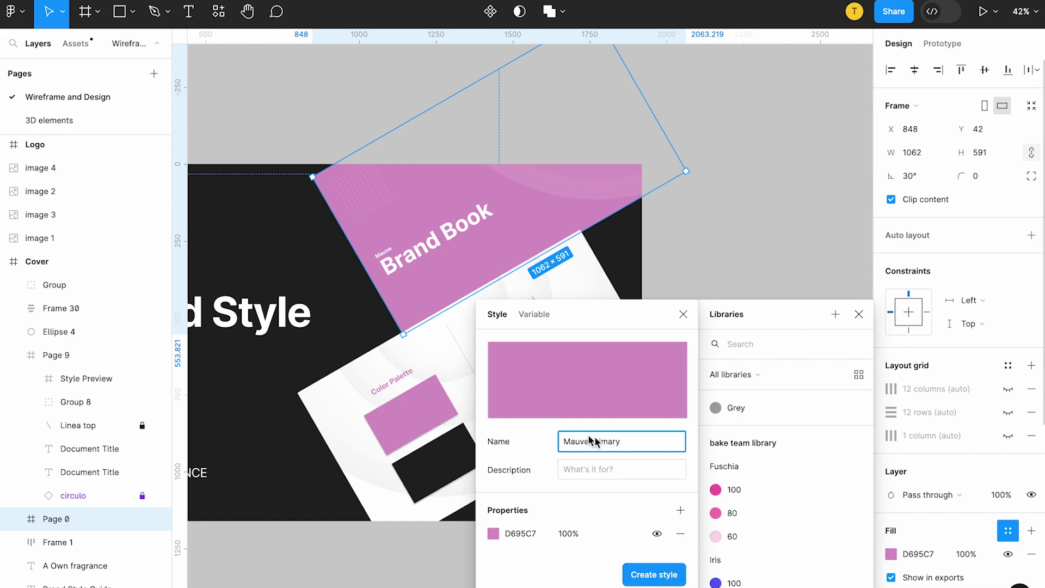
pyautogui.click(654, 574)
pyautogui.scroll(-5, 605, 275)
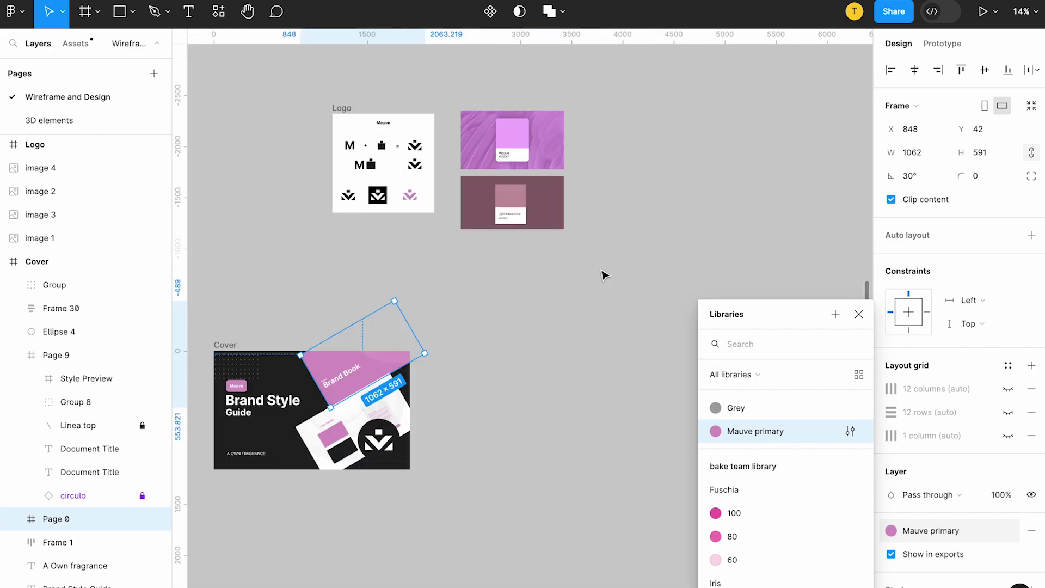
pyautogui.scroll(10, 604, 275)
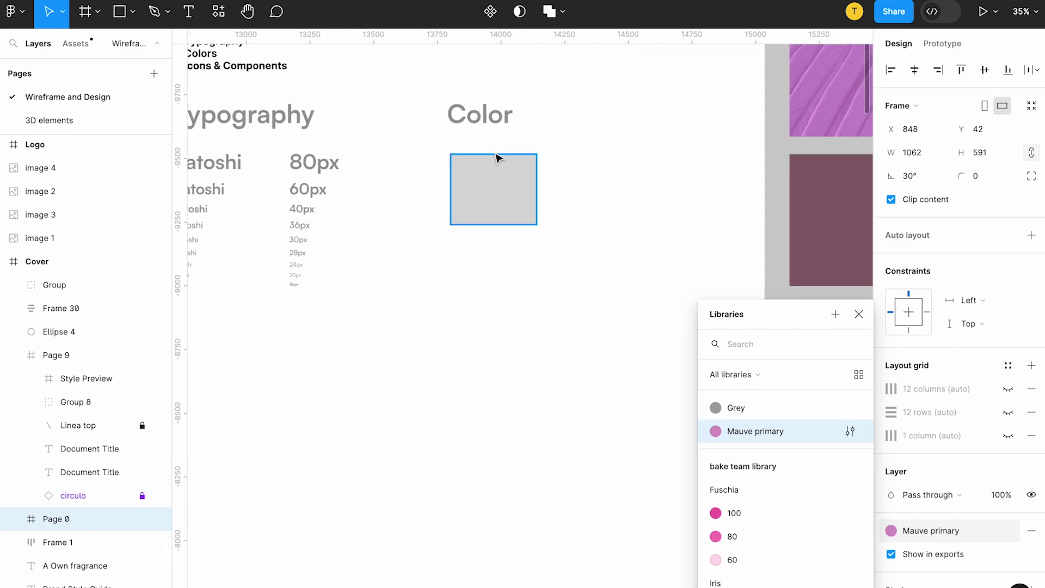
# Apply the Mauve primary style to the grey placeholder and move it under the Color heading
pyautogui.click(496, 158)
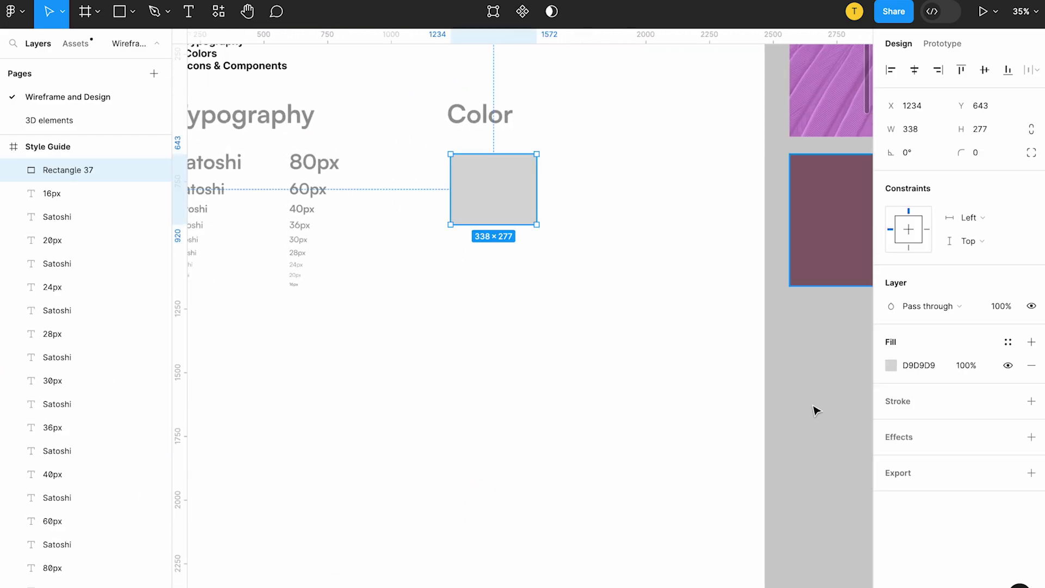
pyautogui.click(890, 367)
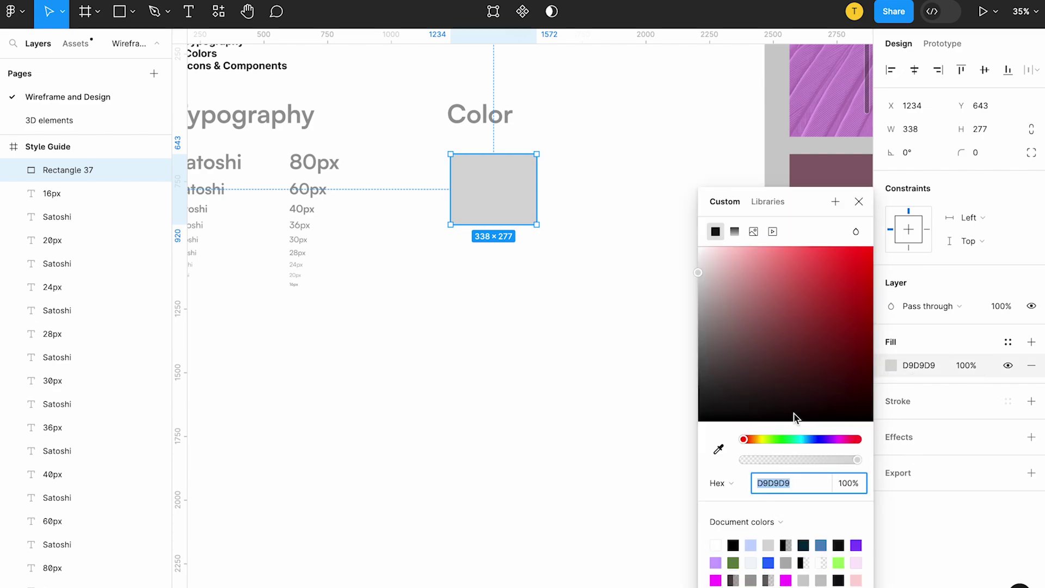
pyautogui.click(1016, 347)
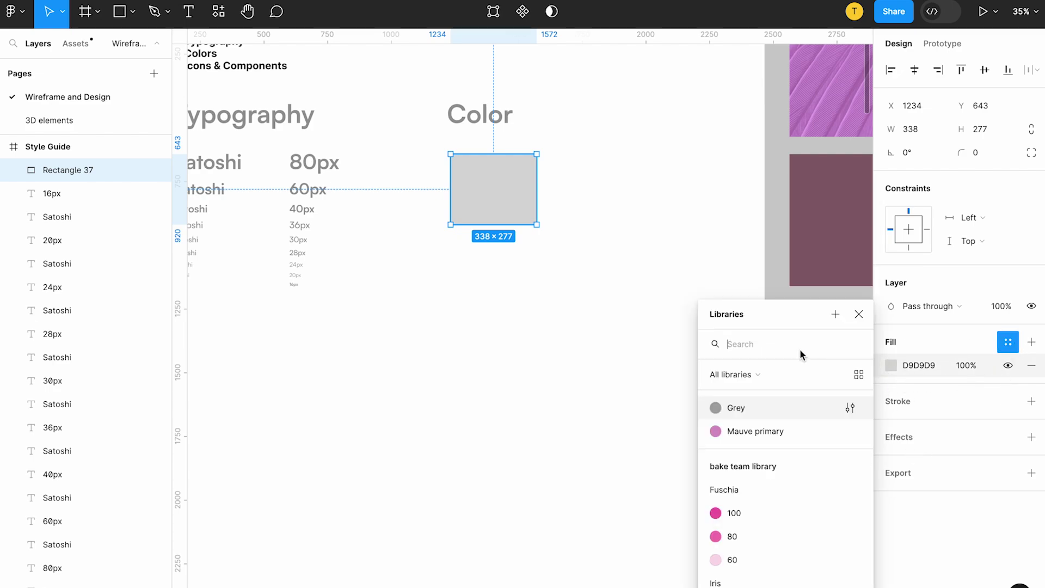
pyautogui.click(745, 433)
pyautogui.moveTo(479, 170); pyautogui.dragTo(477, 158)
# Make three 260×214 swatches in a row, detaching the middle one and setting it to 0D0D0D
pyautogui.moveTo(536, 213); pyautogui.dragTo(586, 168)
pyautogui.hotkey('ctrl', 'd')
pyautogui.hotkey('ctrl', 'd')
pyautogui.click(574, 171)
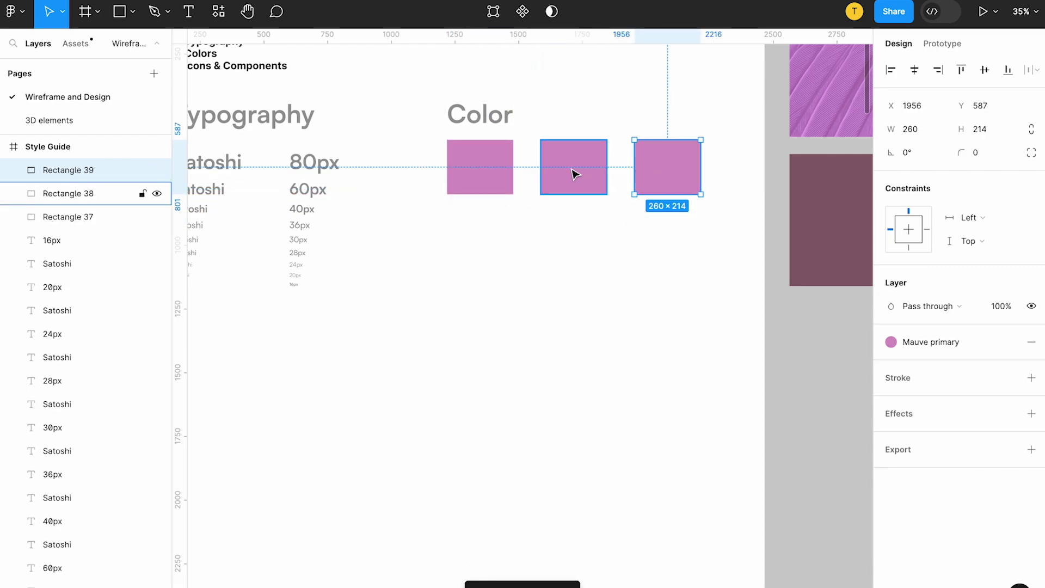
pyautogui.click(1006, 341)
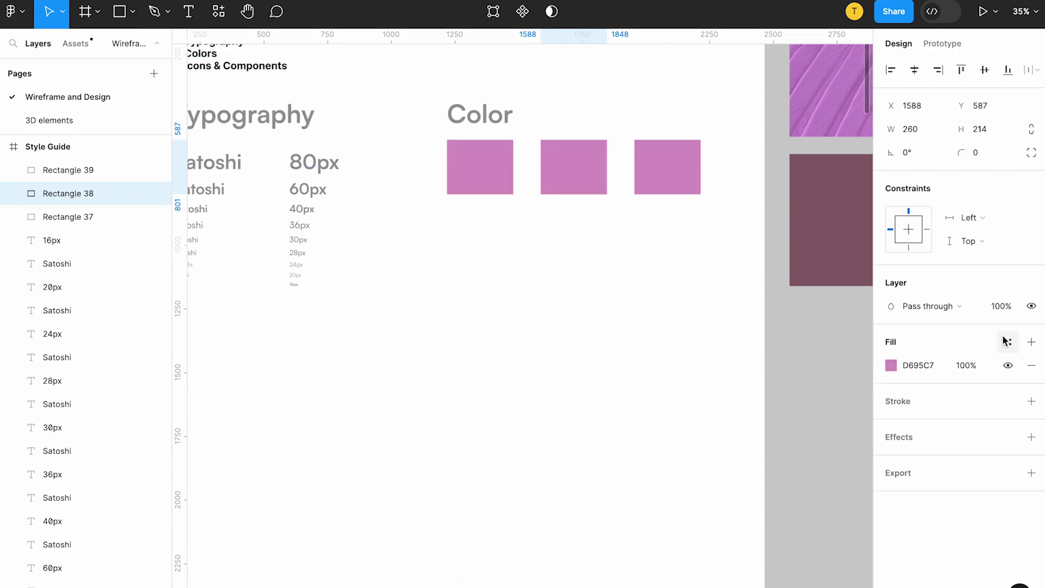
pyautogui.click(892, 366)
pyautogui.moveTo(712, 397); pyautogui.dragTo(671, 423)
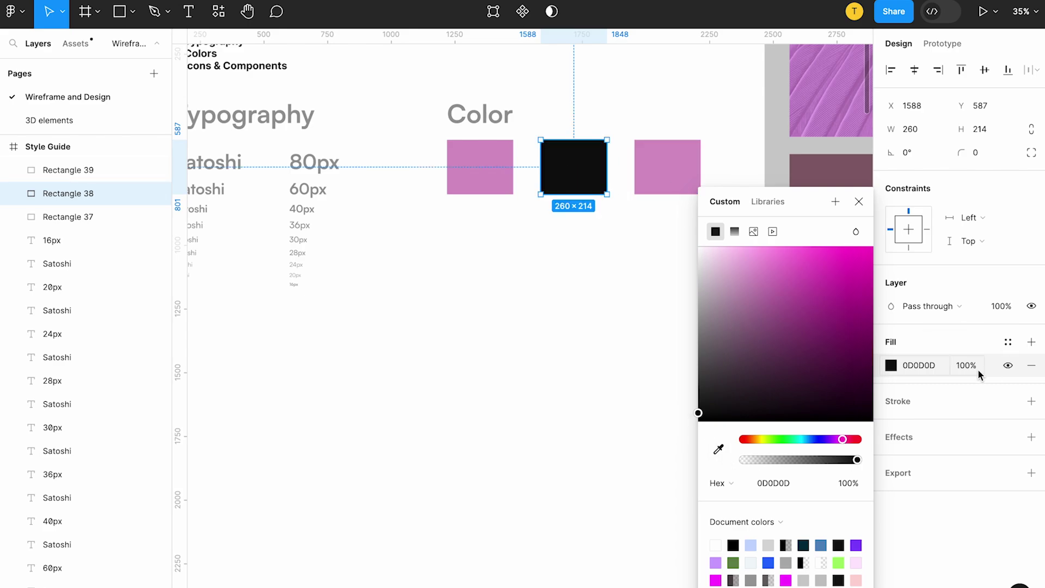
# Save the black fill as a colour style named 'Balck'
pyautogui.click(1008, 343)
pyautogui.click(827, 317)
pyautogui.write('Balck')
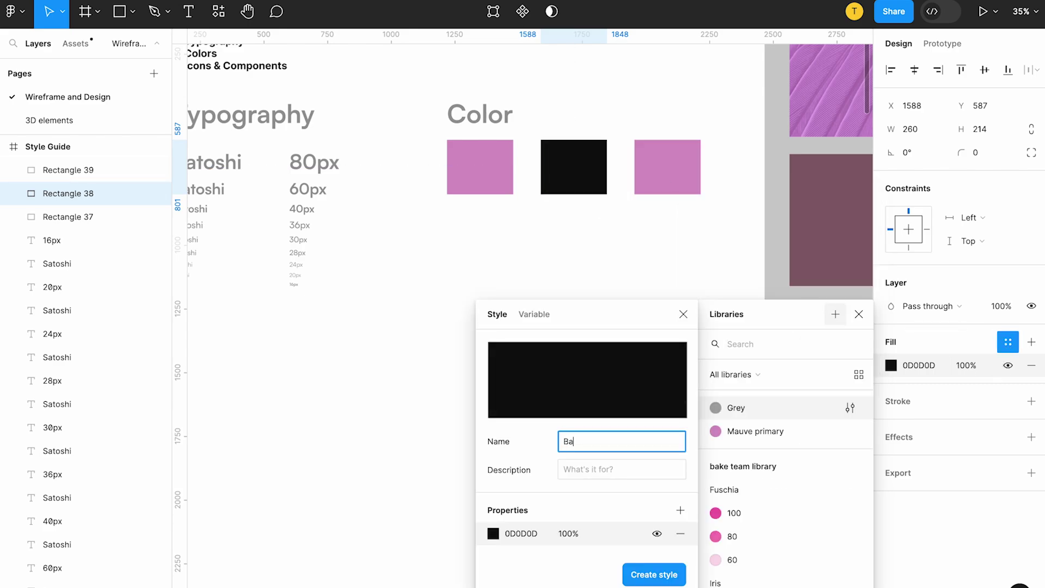
pyautogui.press('Return')
# Make the third swatch white FFFFFF with a 1-px black stroke and save it as 'White' style
pyautogui.click(671, 173)
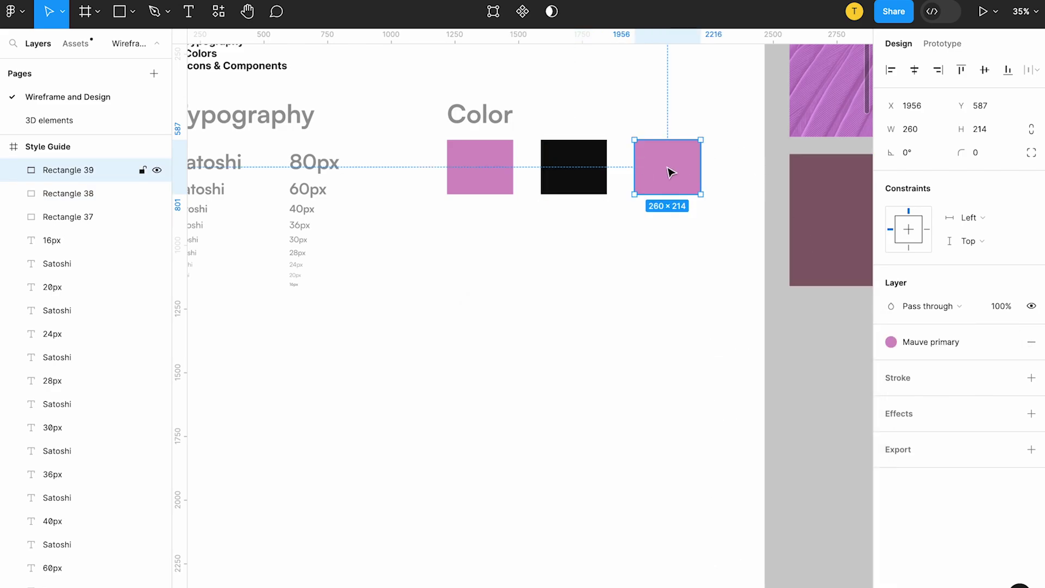
pyautogui.click(1008, 342)
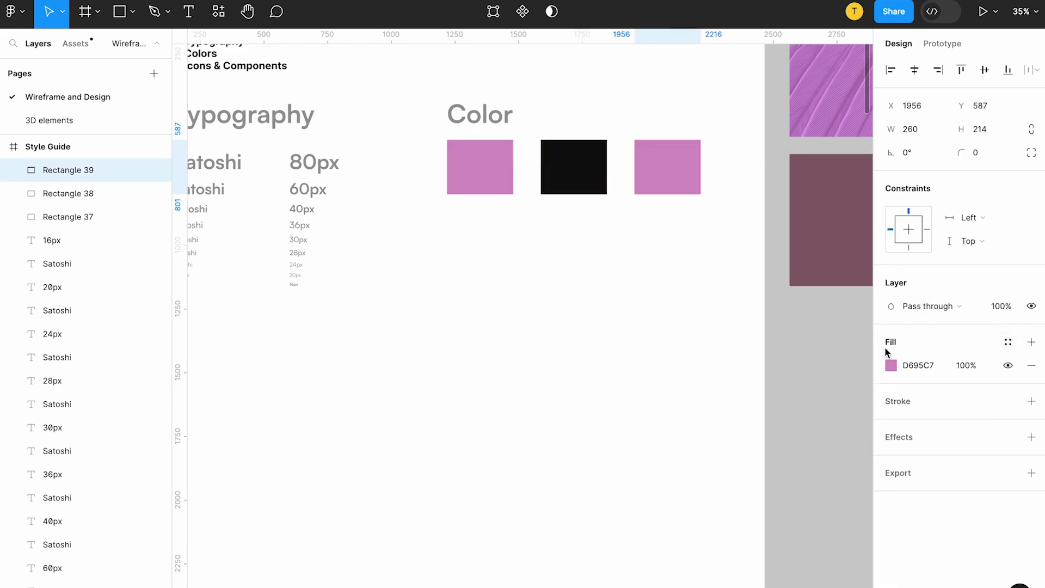
pyautogui.click(892, 365)
pyautogui.moveTo(715, 255); pyautogui.dragTo(669, 231)
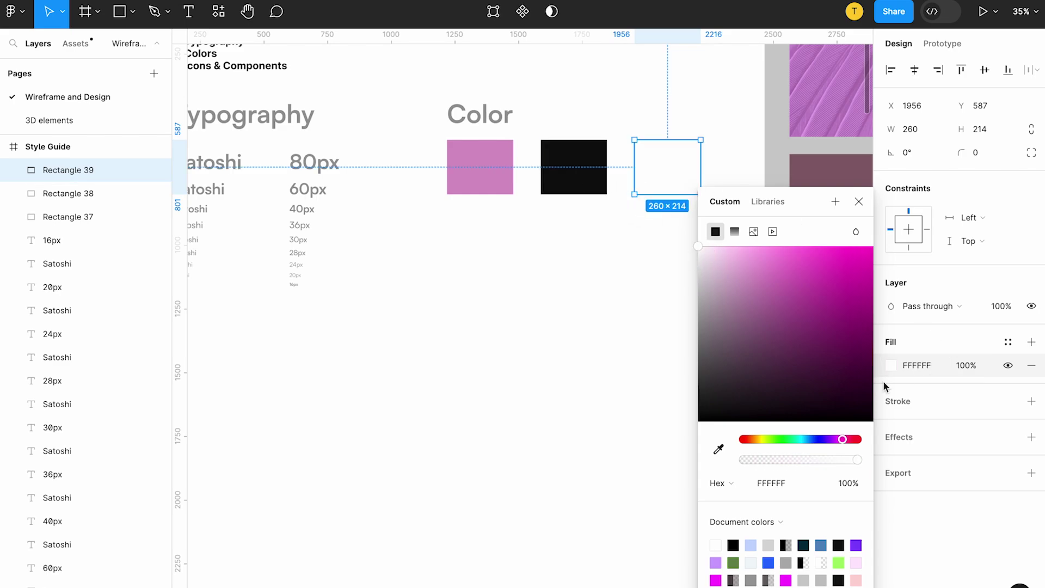
pyautogui.click(1032, 402)
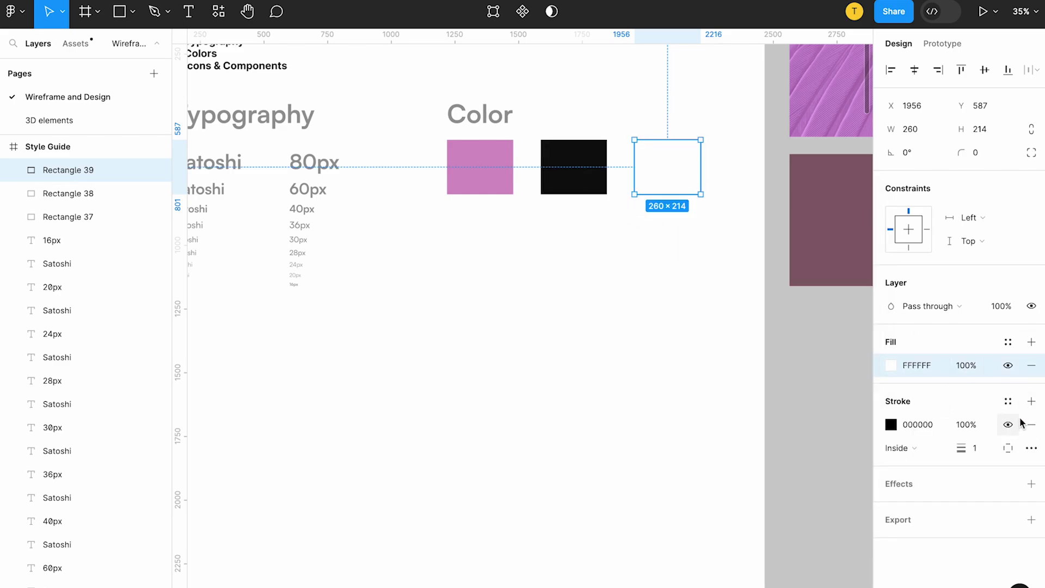
pyautogui.click(1009, 342)
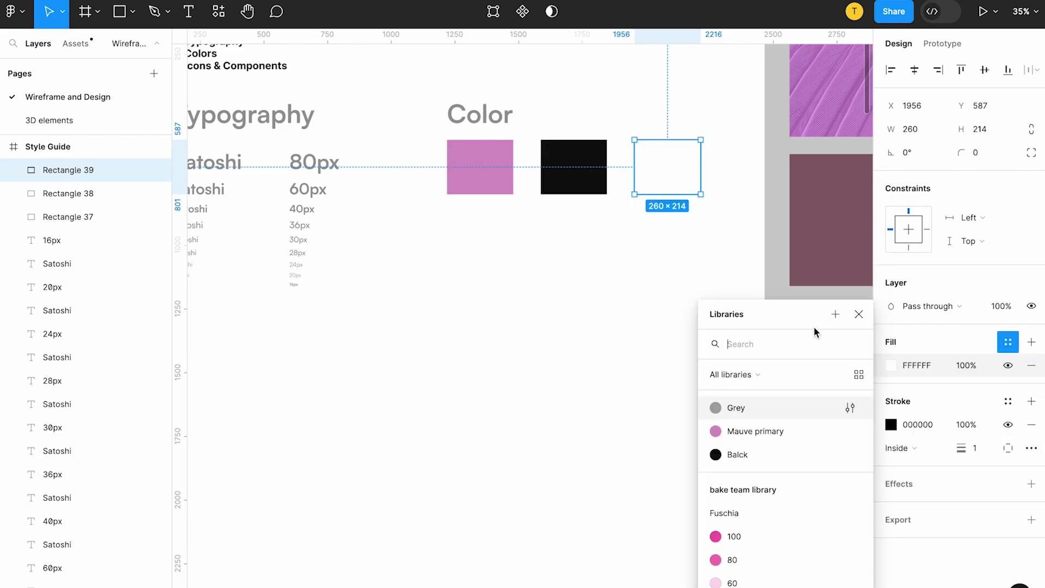
pyautogui.click(835, 322)
pyautogui.write('White')
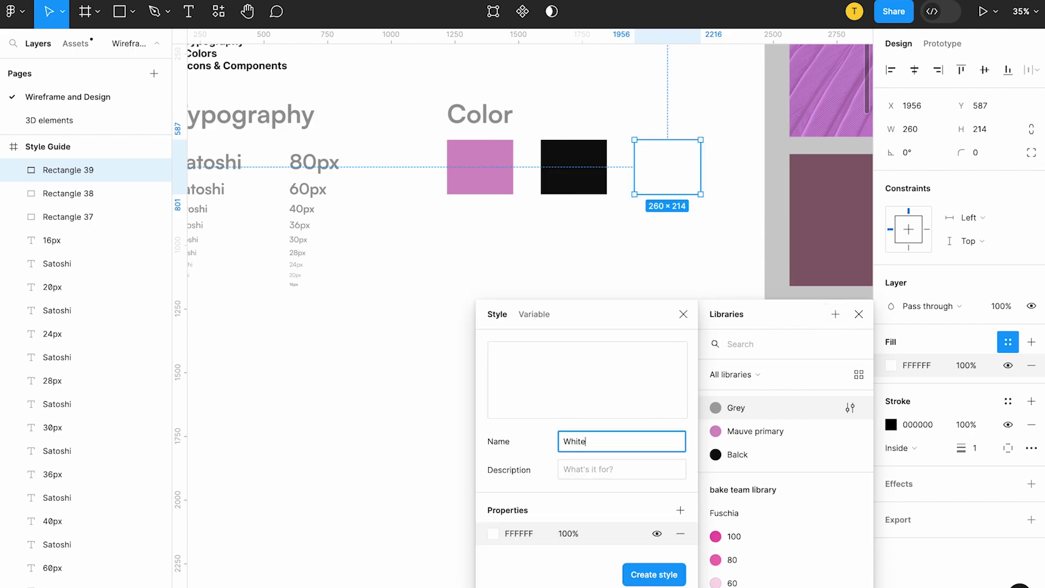
pyautogui.press('Return')
# Place two copies of the black swatch below the colour row
pyautogui.click(487, 263)
pyautogui.click(574, 170)
pyautogui.moveTo(574, 171); pyautogui.dragTo(576, 253)
pyautogui.hotkey('ctrl', 'd')
# Extend the black copies into a row and lower their opacities in steps from 90% to 30%
pyautogui.hotkey('ctrl', 'z')
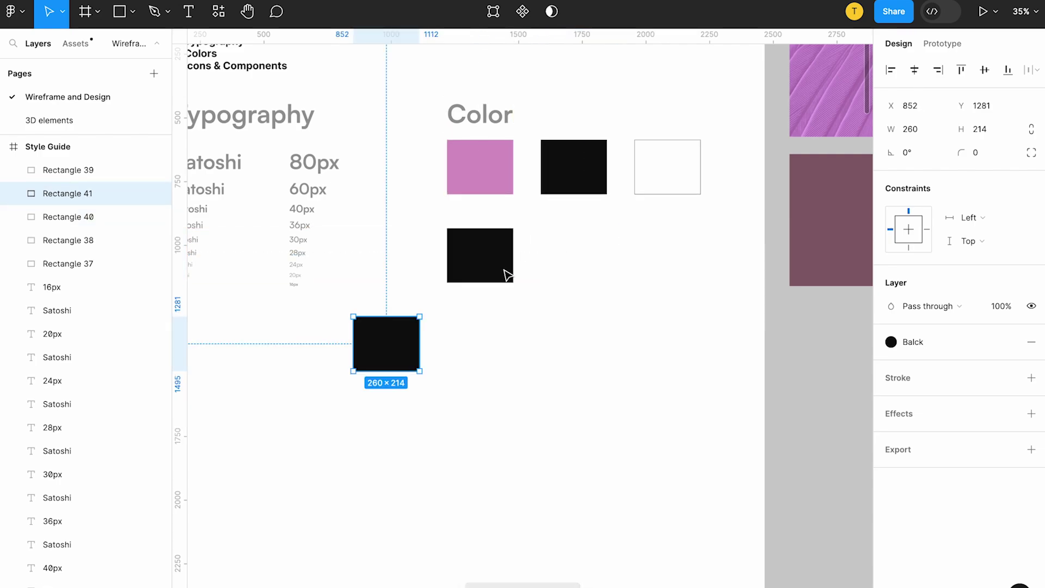
pyautogui.moveTo(412, 342); pyautogui.dragTo(552, 259)
pyautogui.hotkey('ctrl', 'd')
pyautogui.hotkey('ctrl', 'd')
pyautogui.hotkey('ctrl', 'd')
pyautogui.hotkey('ctrl', 'd')
pyautogui.click(467, 263)
pyautogui.click(496, 263)
pyautogui.press('9')
pyautogui.click(537, 260)
pyautogui.click(518, 260)
pyautogui.press('8')
pyautogui.click(566, 258)
pyautogui.press('6')
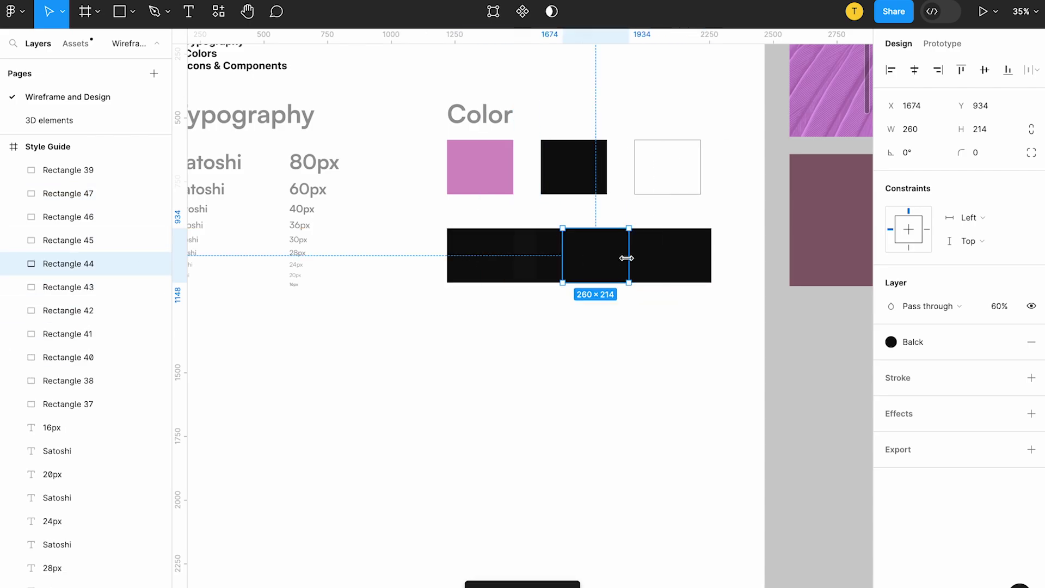
pyautogui.click(612, 262)
pyautogui.press('5')
pyautogui.click(646, 262)
pyautogui.press('4')
pyautogui.click(665, 269)
pyautogui.press('3')
# Correct the tint opacities to 80, 70, 60, 50 and 40%, checking the last at 30%
pyautogui.click(562, 262)
pyautogui.press('6')
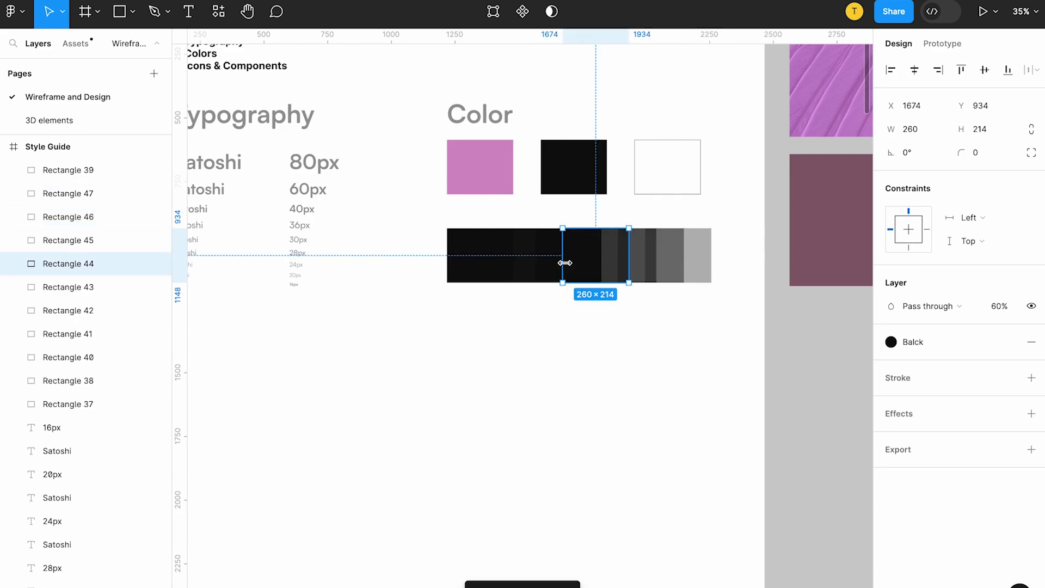
pyautogui.click(544, 261)
pyautogui.press('7')
pyautogui.click(514, 258)
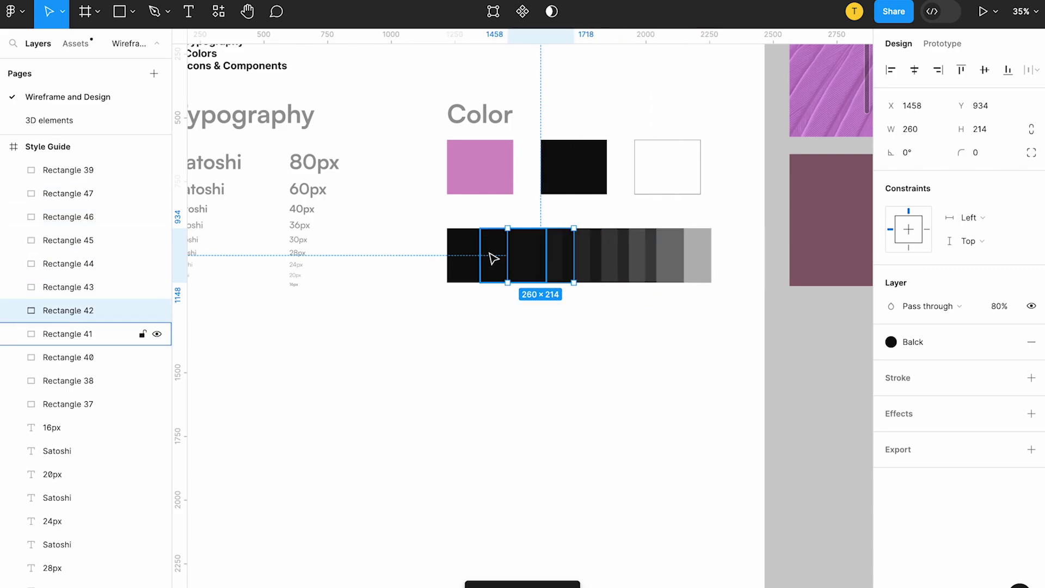
pyautogui.click(491, 255)
pyautogui.press('8')
pyautogui.press('7')
pyautogui.click(527, 263)
pyautogui.press('6')
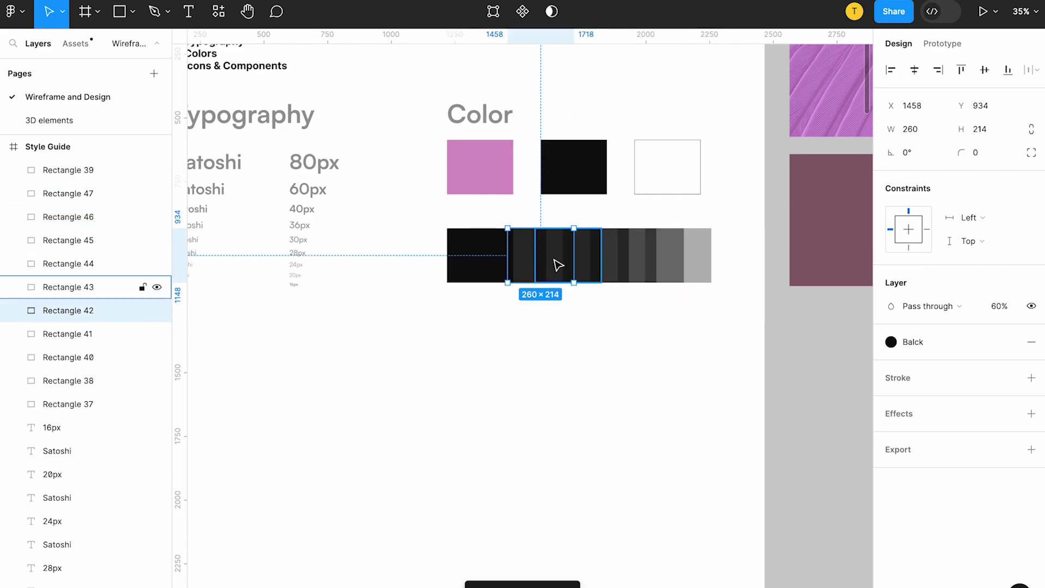
pyautogui.click(556, 264)
pyautogui.press('5')
pyautogui.click(591, 256)
pyautogui.click(577, 260)
pyautogui.press('4')
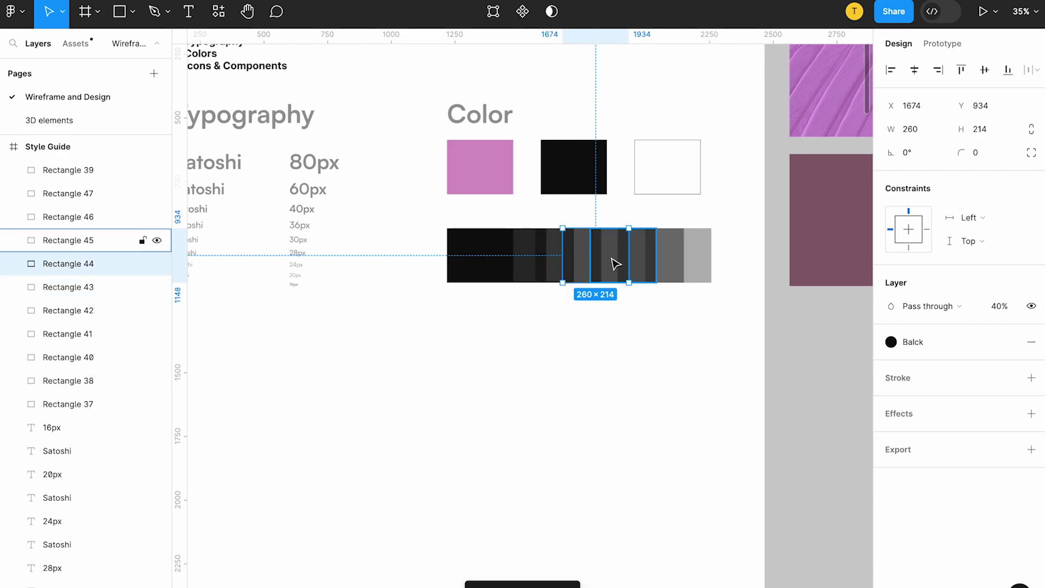
pyautogui.click(613, 263)
pyautogui.click(636, 263)
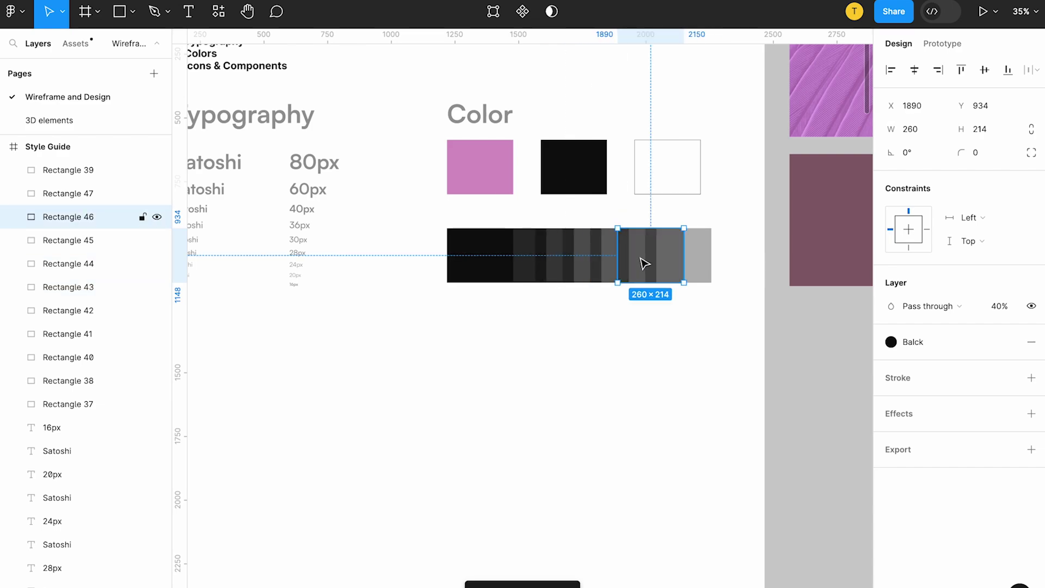
pyautogui.click(674, 266)
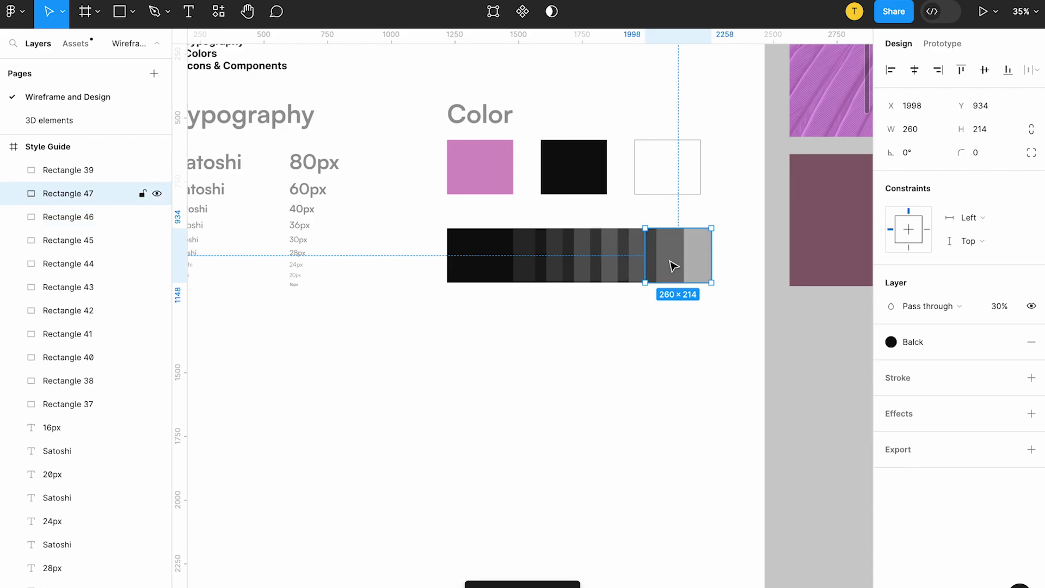
# Set the first tint to 90% opacity and verify each of the eight tints' opacities
pyautogui.click(615, 346)
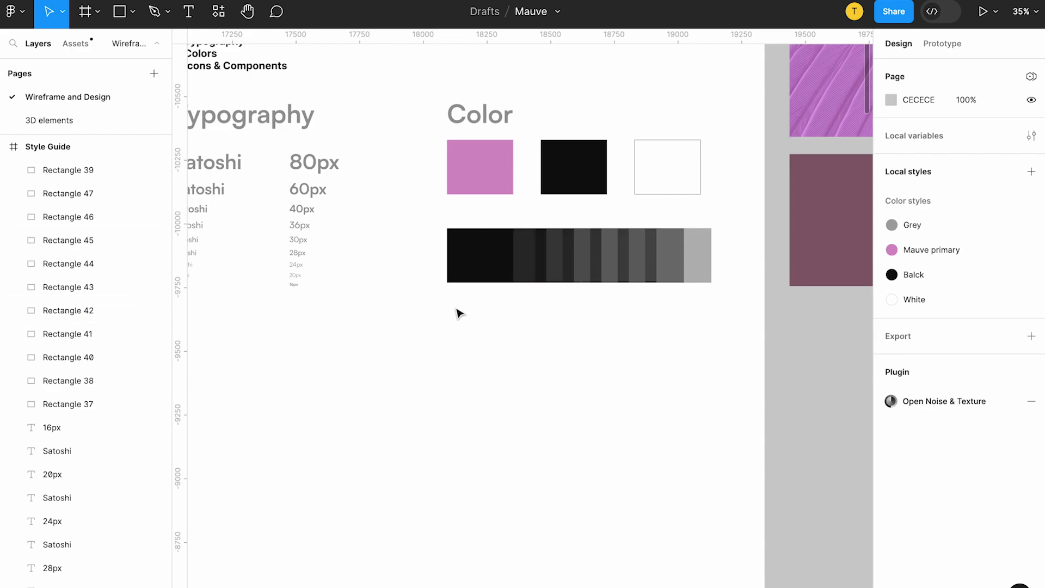
pyautogui.moveTo(440, 299); pyautogui.dragTo(727, 252)
pyautogui.click(726, 243)
pyautogui.click(704, 247)
pyautogui.moveTo(460, 311); pyautogui.dragTo(746, 253)
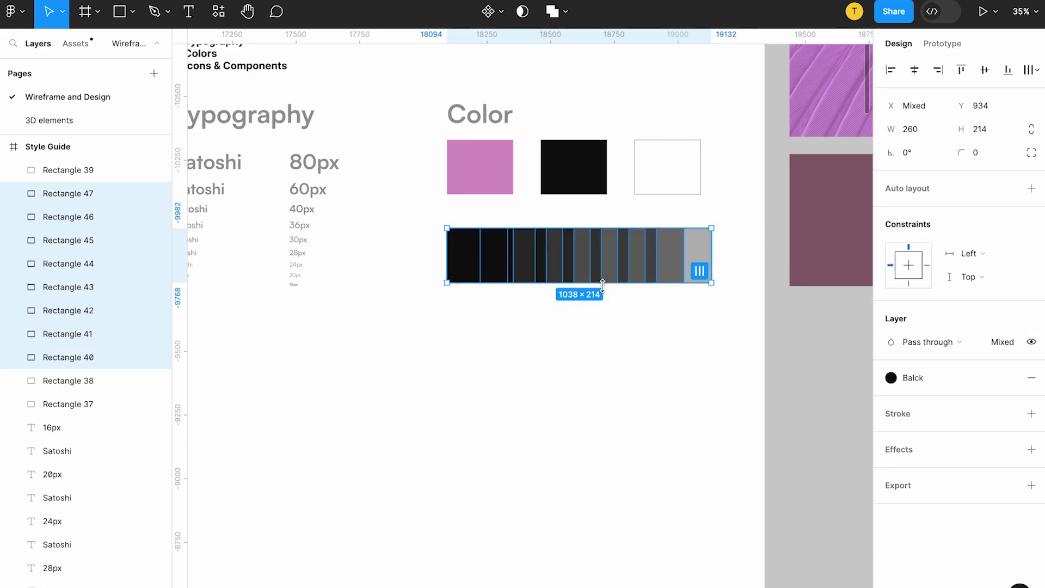
pyautogui.click(469, 257)
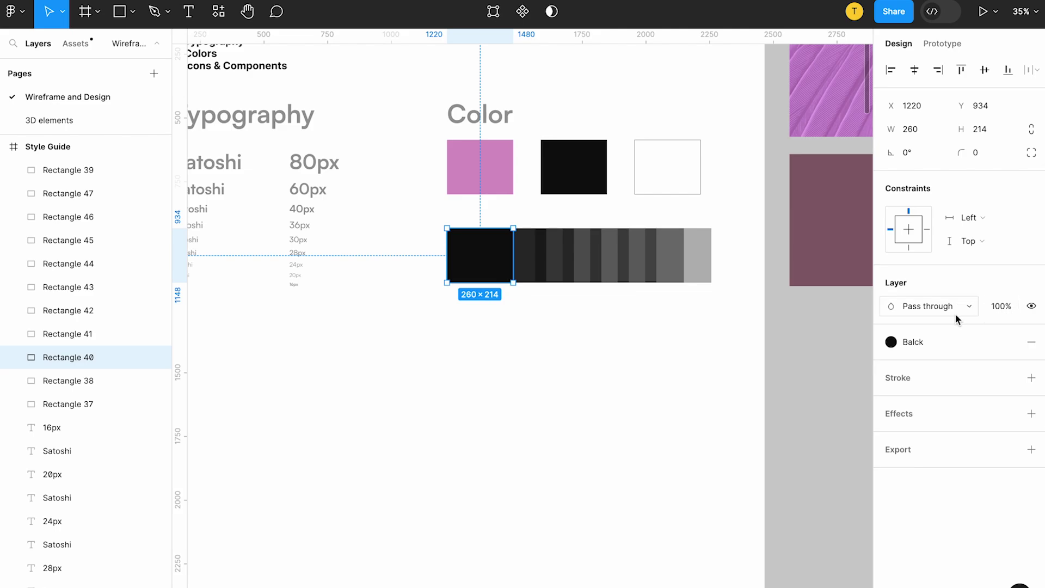
pyautogui.press('9')
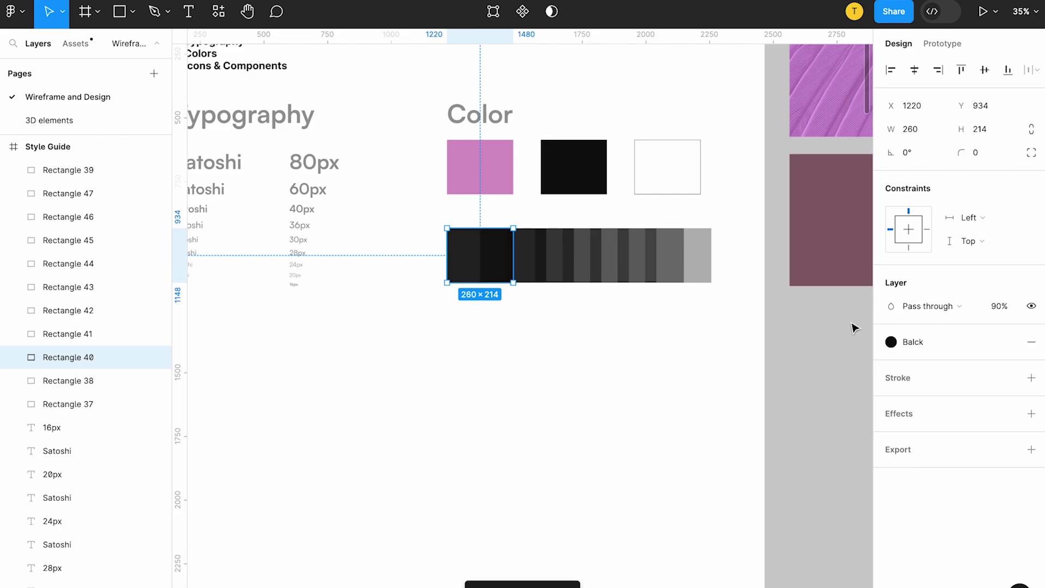
pyautogui.click(497, 256)
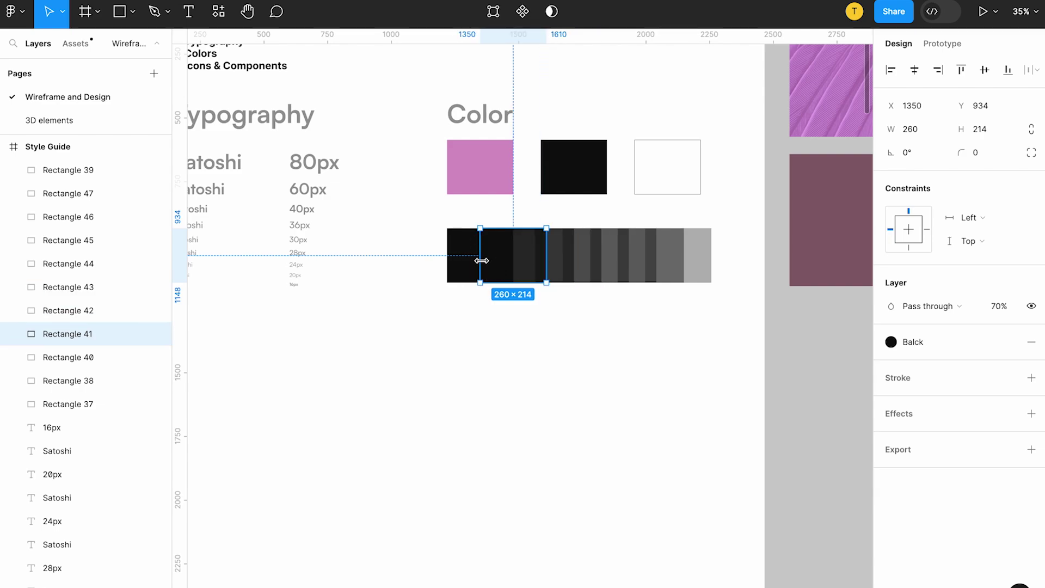
pyautogui.click(545, 269)
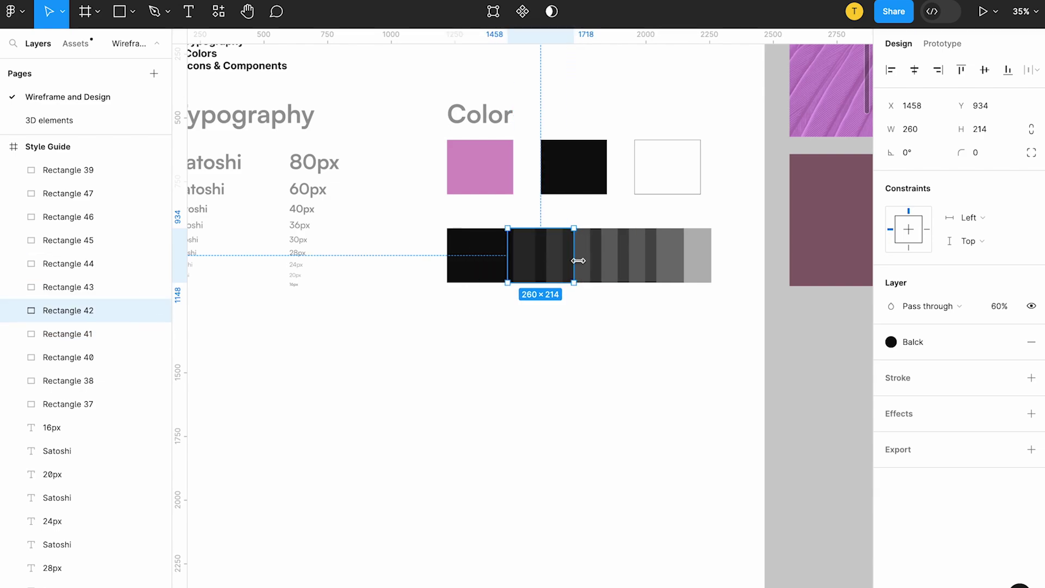
pyautogui.click(618, 264)
pyautogui.click(692, 256)
pyautogui.click(728, 252)
pyautogui.click(678, 267)
# Zoom and pan over the Phosphor icon frames, then switch to Chrome on phosphoricons.com
pyautogui.scroll(-3, 677, 267)
pyautogui.scroll(4, 675, 276)
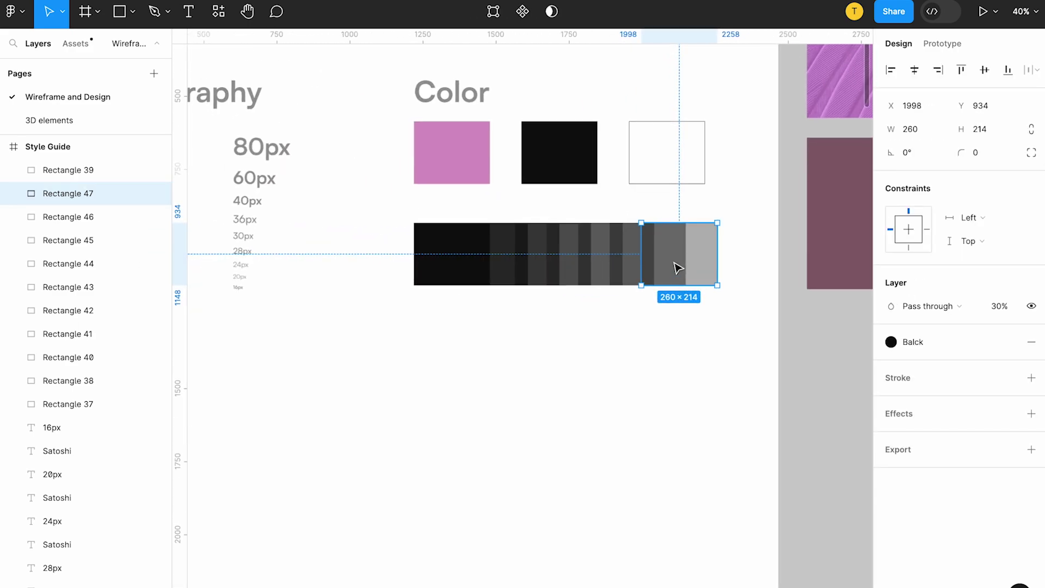
pyautogui.scroll(-4, 509, 233)
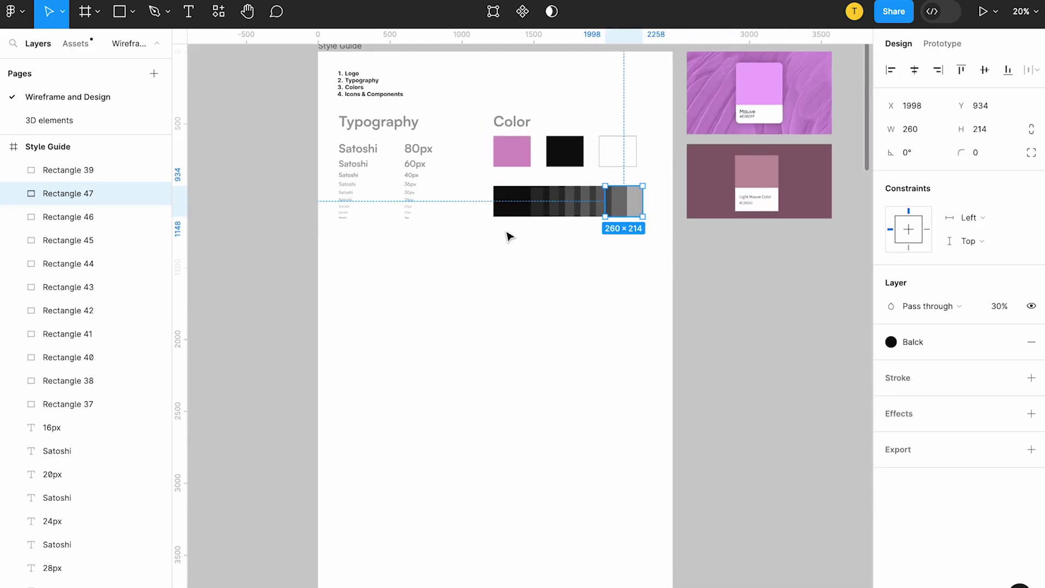
pyautogui.scroll(2, 588, 209)
pyautogui.scroll(-1, 588, 208)
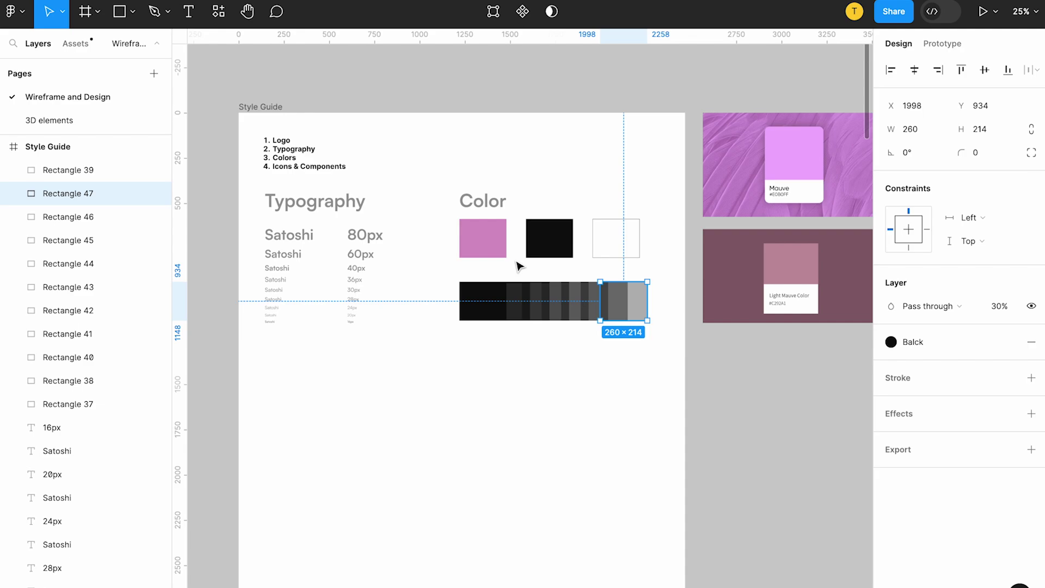
pyautogui.scroll(-5, 519, 266)
pyautogui.hscroll(12, 519, 265)
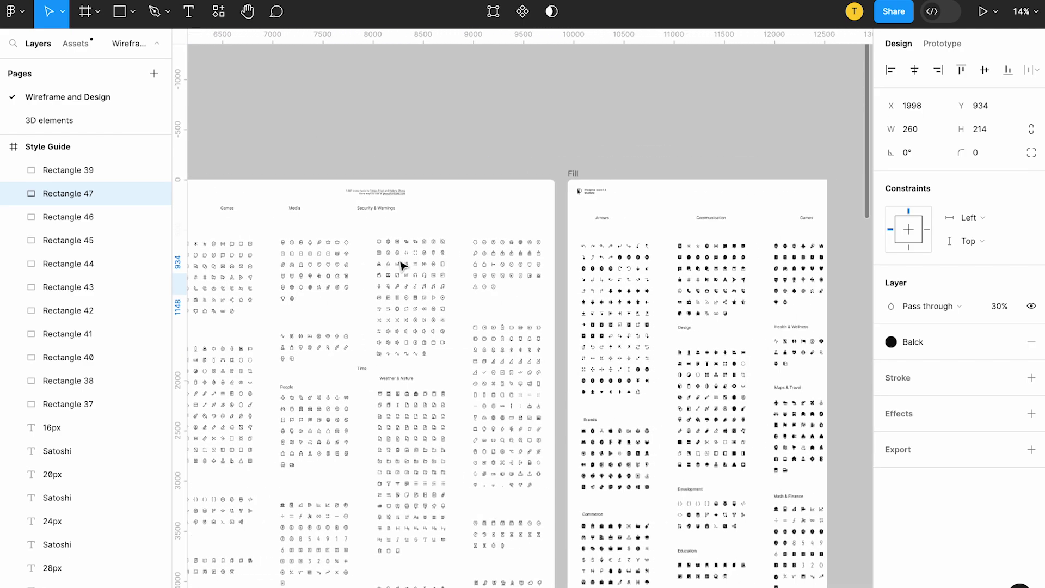
pyautogui.hscroll(-4, 396, 217)
pyautogui.scroll(2, 395, 192)
pyautogui.hscroll(1, 396, 192)
pyautogui.scroll(10, 560, 133)
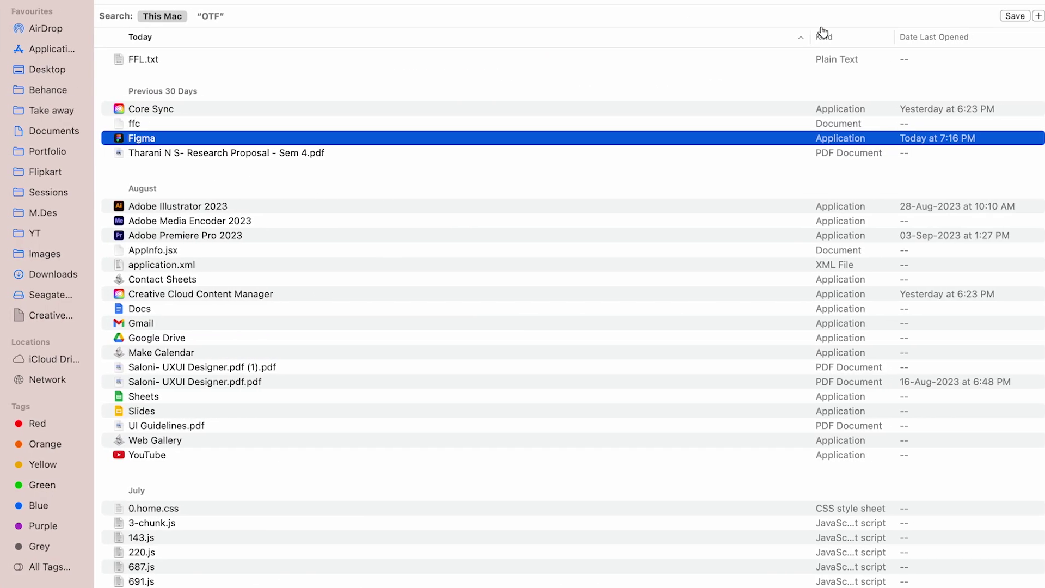
pyautogui.hotkey('ctrl', 'Right')
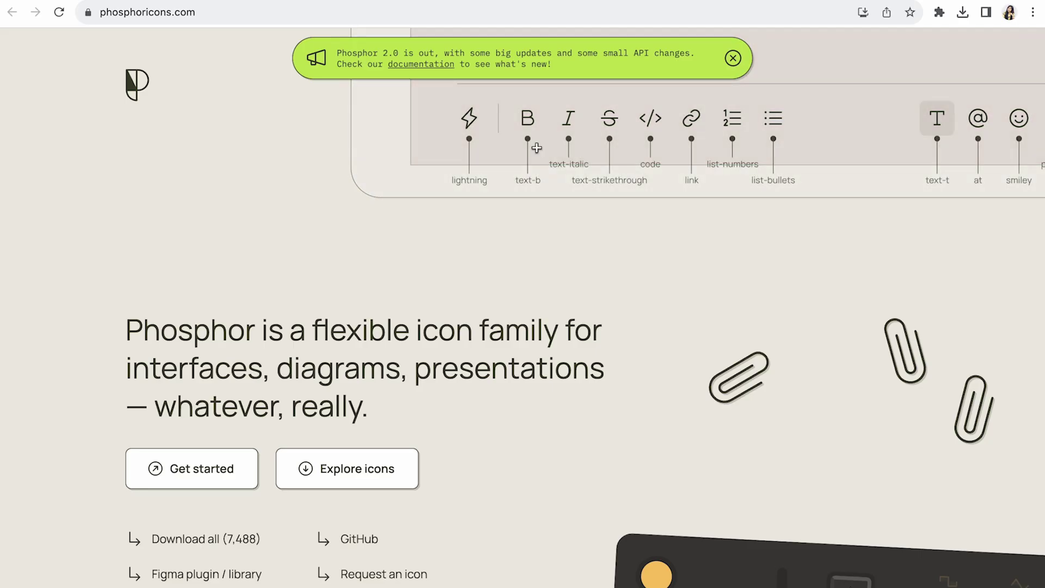
# Scroll through the phosphoricons.com icon grid, then show Mission Control with all open windows
pyautogui.scroll(-5, 448, 301)
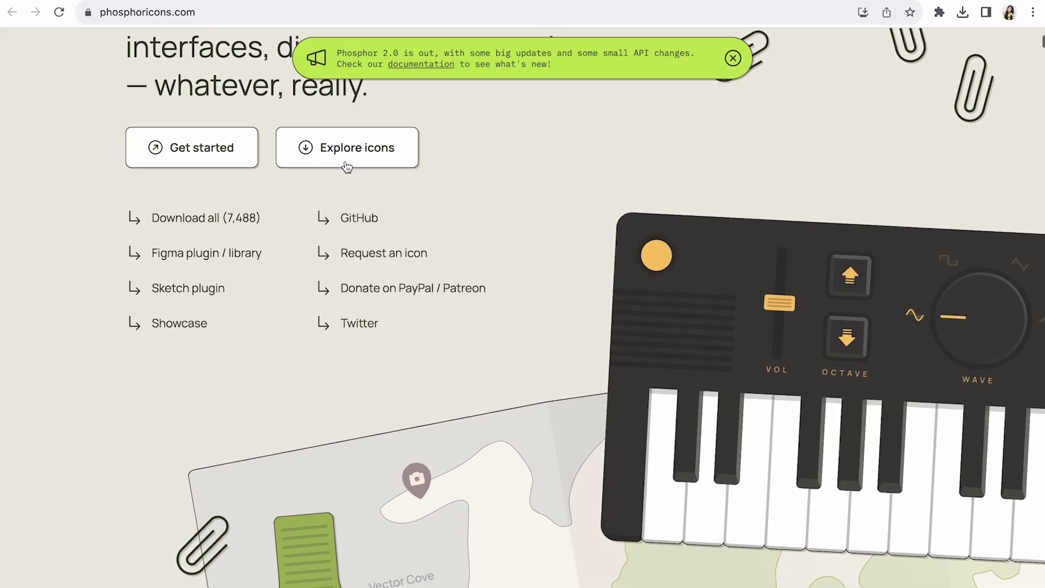
pyautogui.scroll(-20, 515, 369)
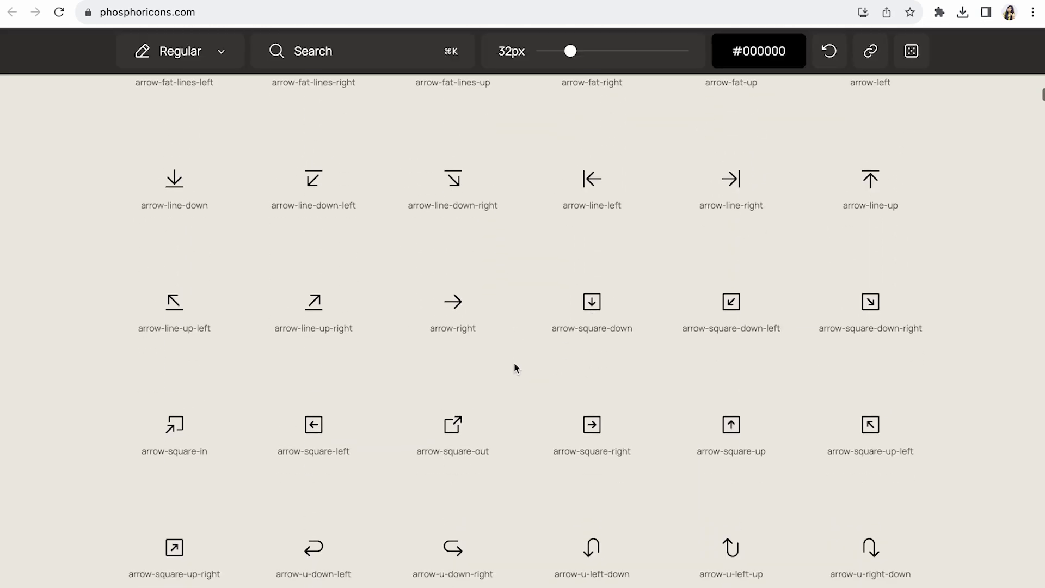
pyautogui.scroll(-20, 514, 366)
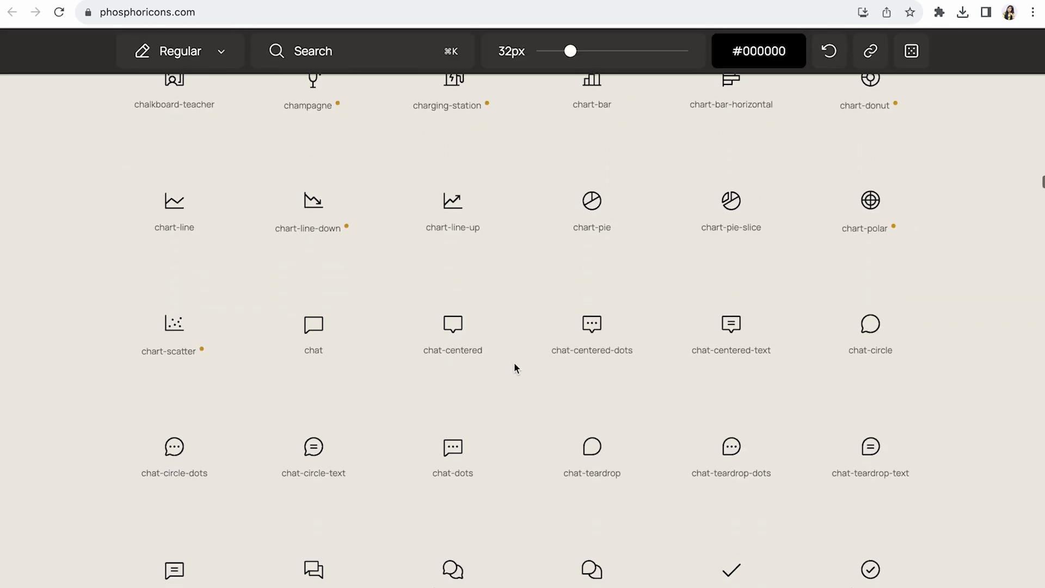
pyautogui.scroll(-20, 515, 369)
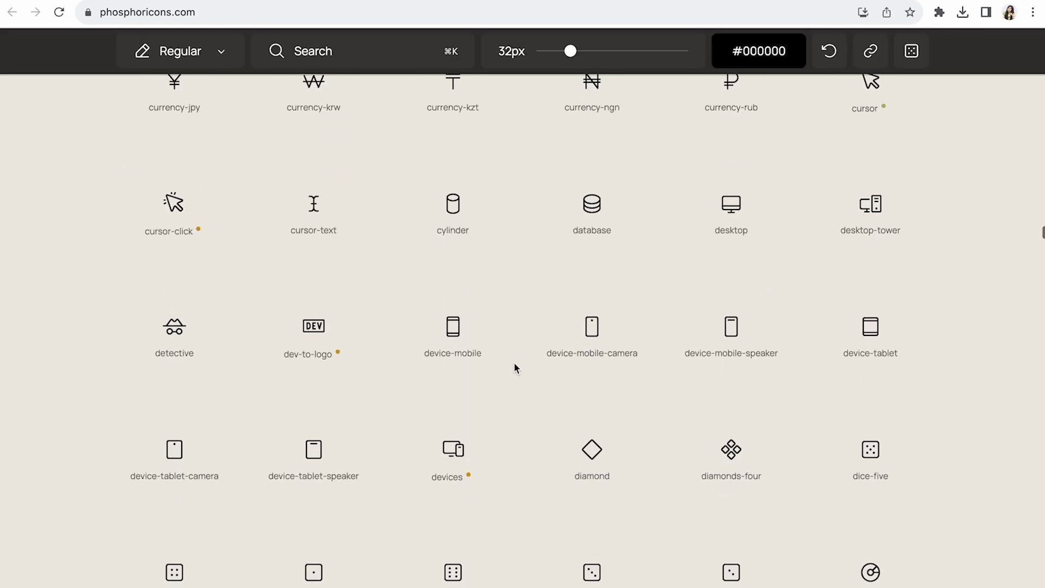
pyautogui.scroll(-20, 515, 368)
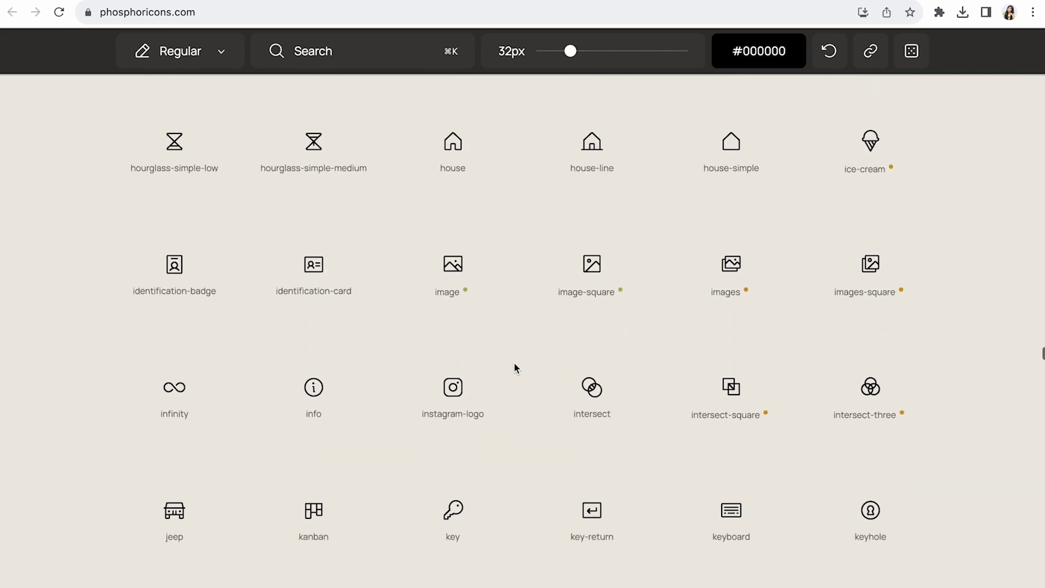
pyautogui.hotkey('ctrl', 'Up')
# Switch back to the Figma design window through Mission Control
pyautogui.click(265, 24)
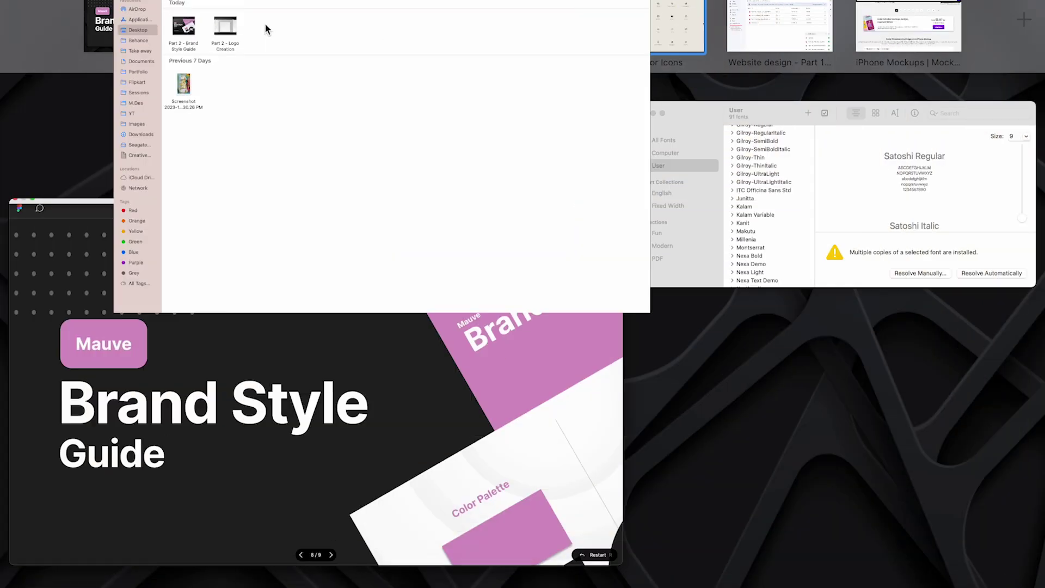
pyautogui.hotkey('ctrl', 'Up')
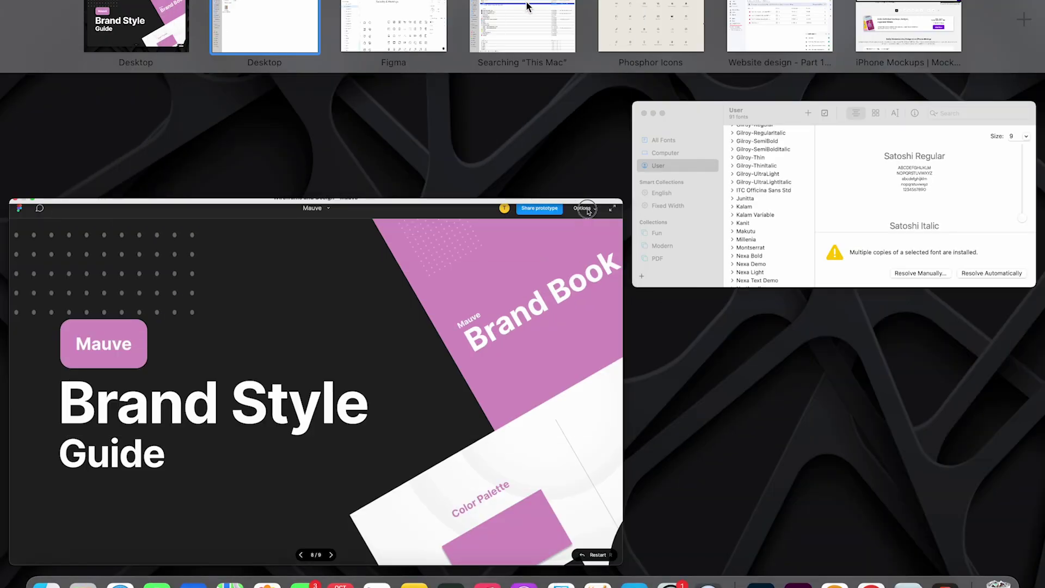
pyautogui.click(451, 256)
# Pan across the Regular, Fill and Duotone icon sheets and Logos and Avatar frames, then go to Recents
pyautogui.scroll(-15, 450, 256)
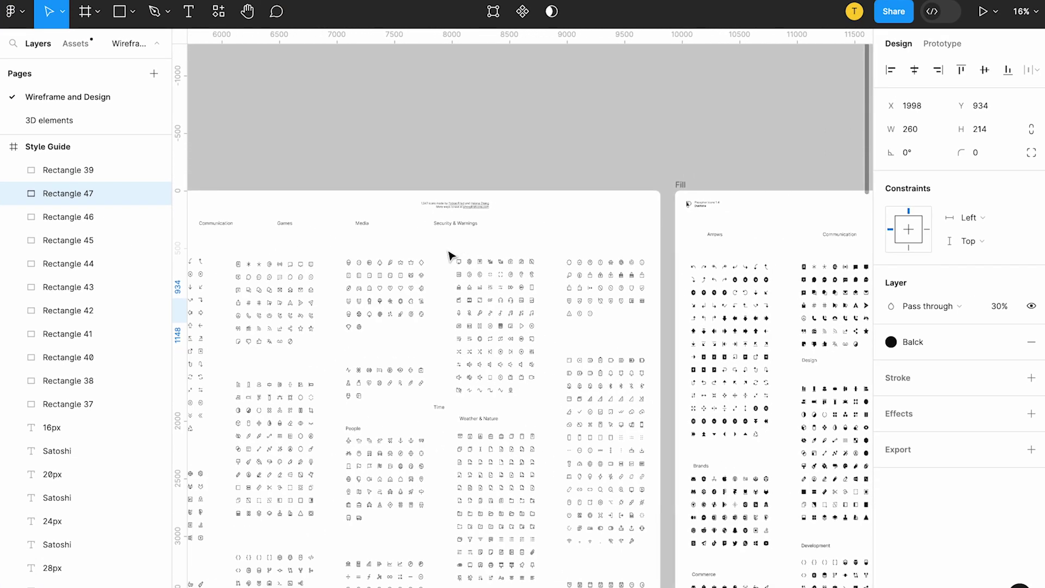
pyautogui.scroll(4, 382, 235)
pyautogui.scroll(-3, 366, 100)
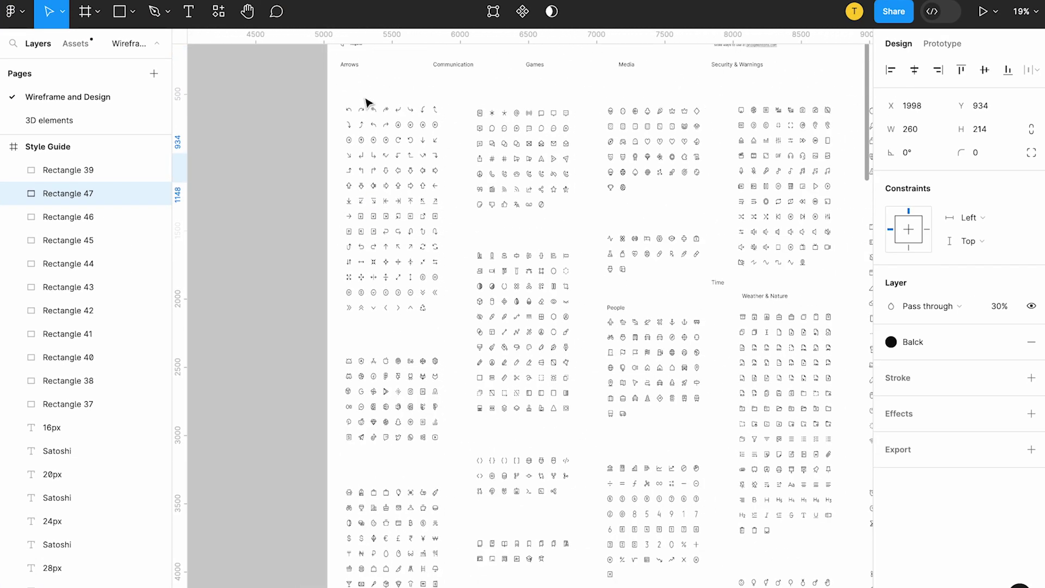
pyautogui.scroll(6, 355, 109)
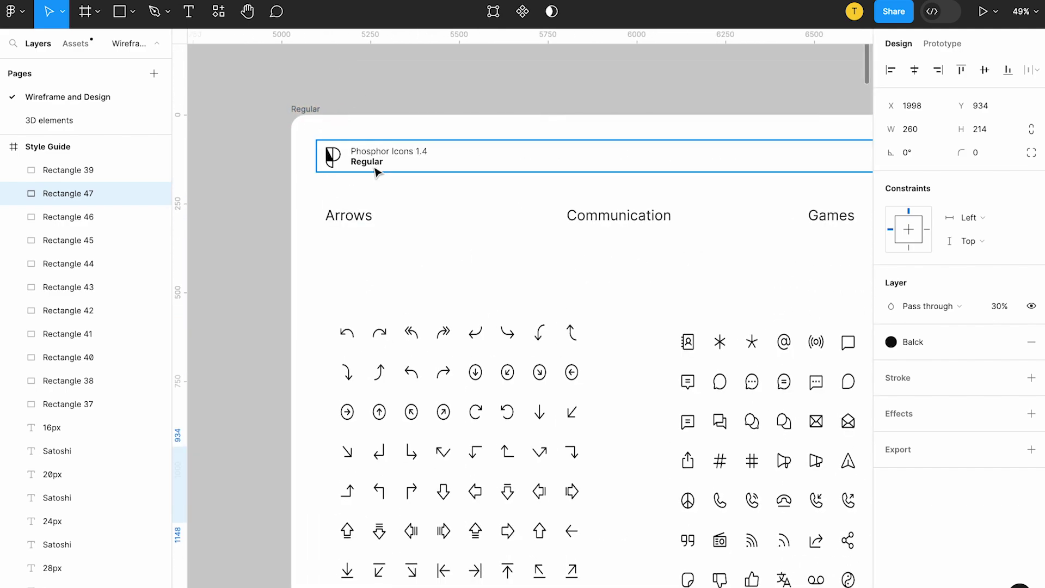
pyautogui.scroll(-5, 375, 171)
pyautogui.hscroll(15, 376, 171)
pyautogui.hscroll(-4, 406, 178)
pyautogui.hscroll(-2, 304, 183)
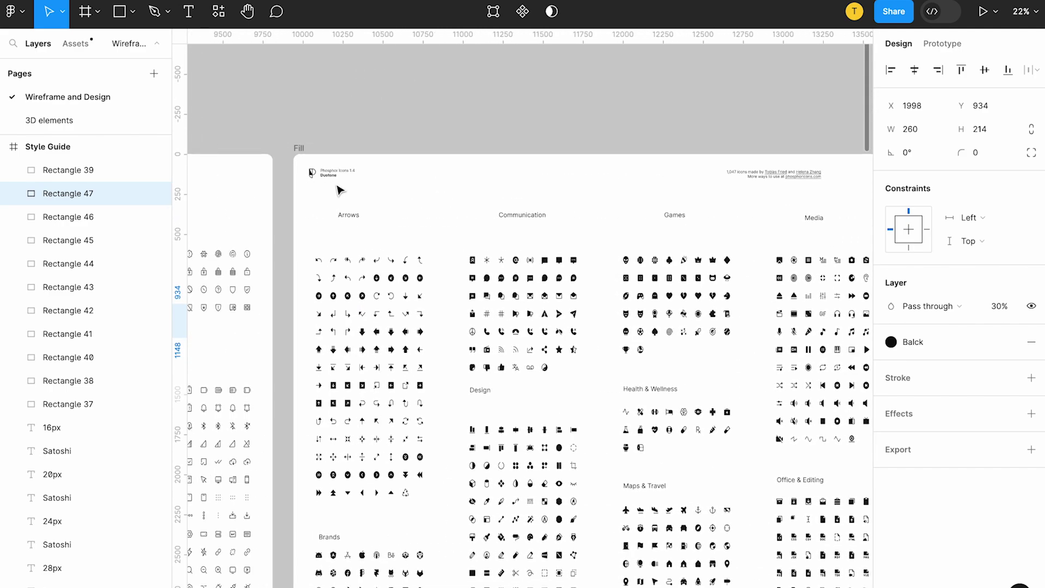
pyautogui.scroll(5, 321, 166)
pyautogui.scroll(-5, 327, 188)
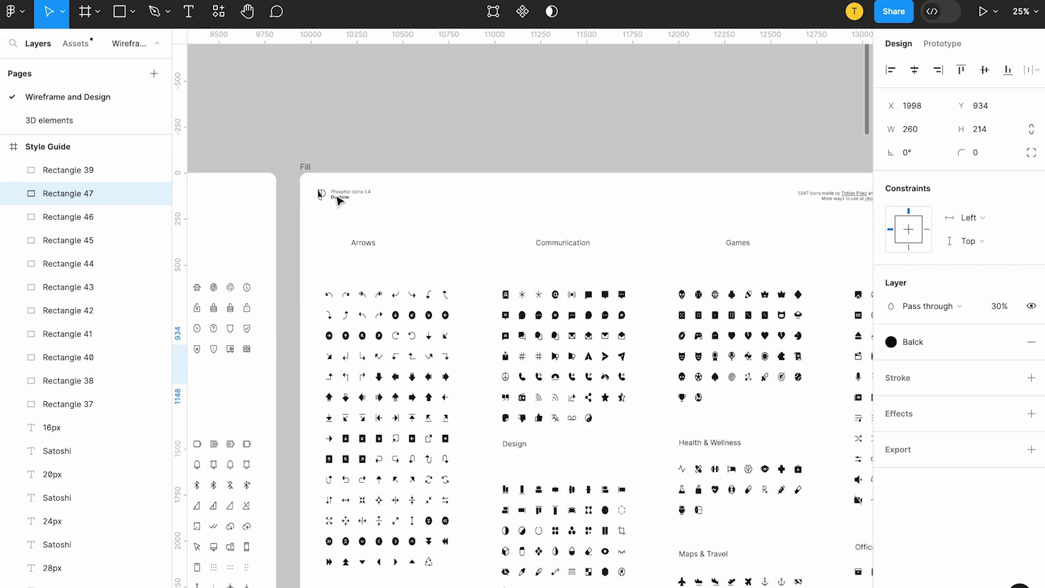
pyautogui.hscroll(15, 354, 207)
pyautogui.hscroll(-10, 372, 212)
pyautogui.scroll(5, 367, 243)
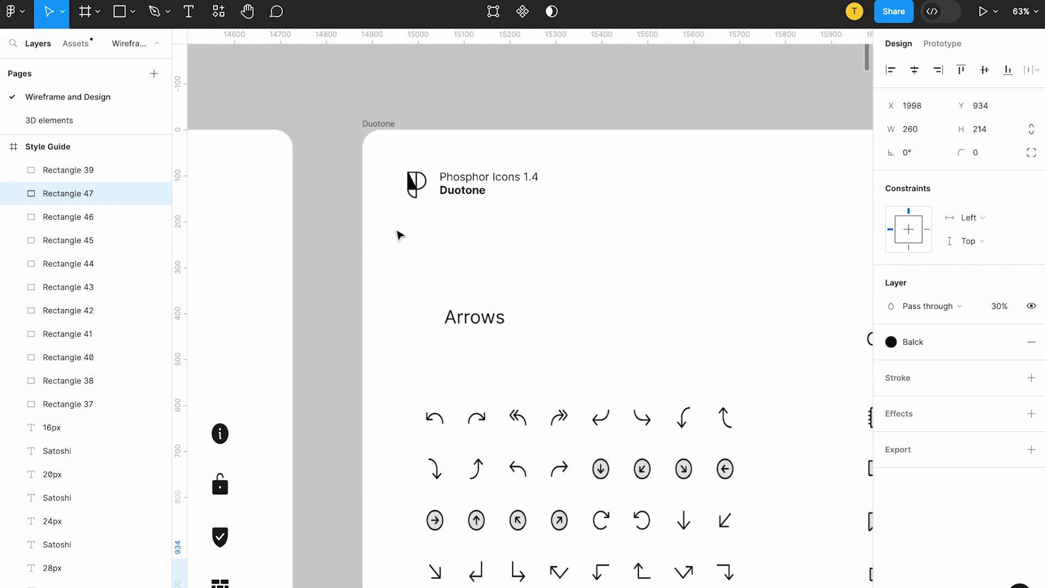
pyautogui.scroll(-5, 484, 199)
pyautogui.hscroll(15, 406, 289)
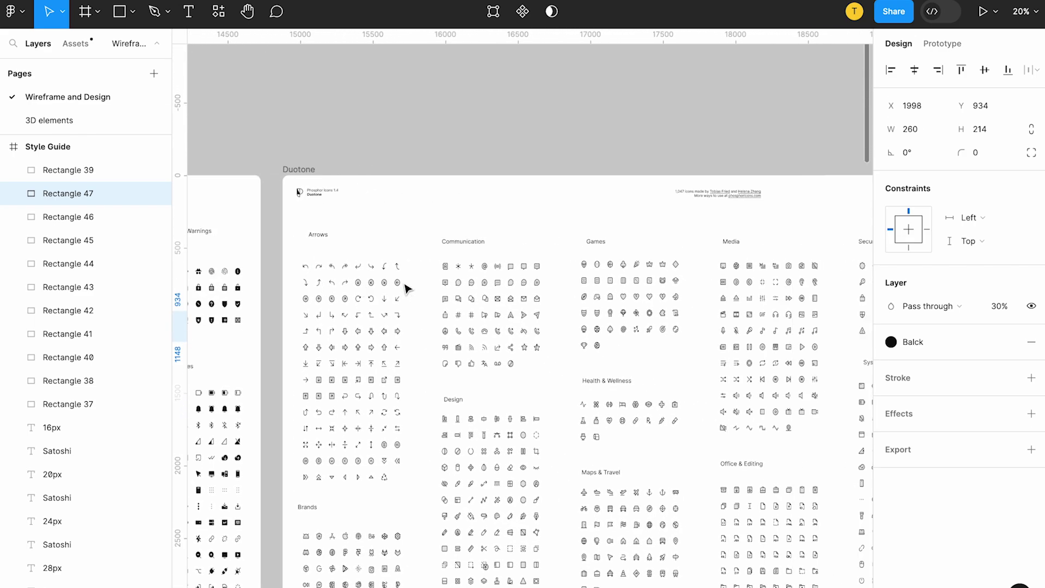
pyautogui.hscroll(-20, 406, 289)
pyautogui.scroll(-8, 407, 290)
pyautogui.scroll(-5, 215, 413)
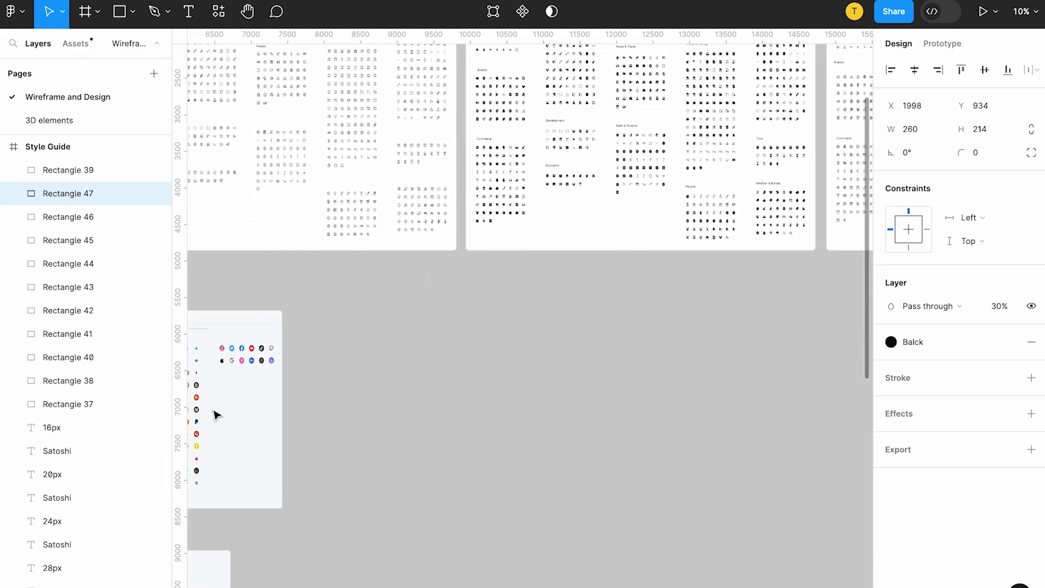
pyautogui.hscroll(-3, 341, 341)
pyautogui.scroll(5, 343, 342)
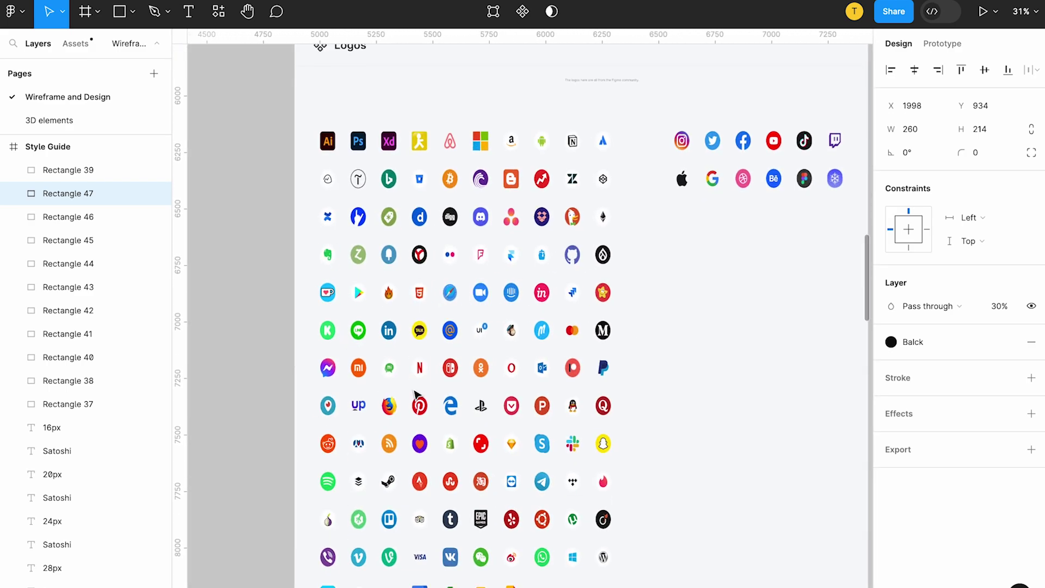
pyautogui.scroll(-10, 415, 393)
pyautogui.scroll(6, 465, 139)
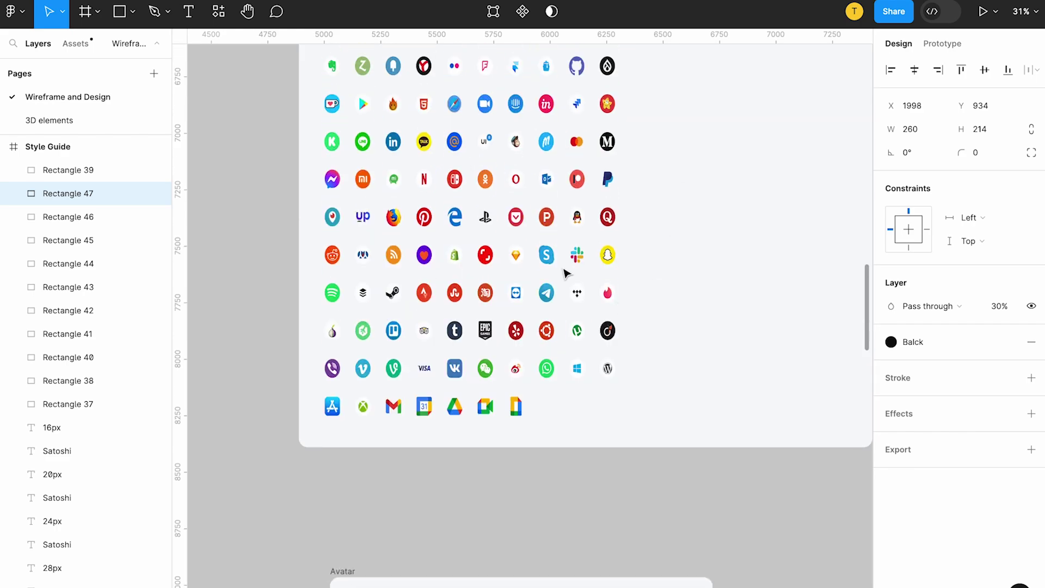
pyautogui.scroll(-8, 567, 273)
pyautogui.scroll(1, 396, 162)
pyautogui.scroll(-6, 396, 162)
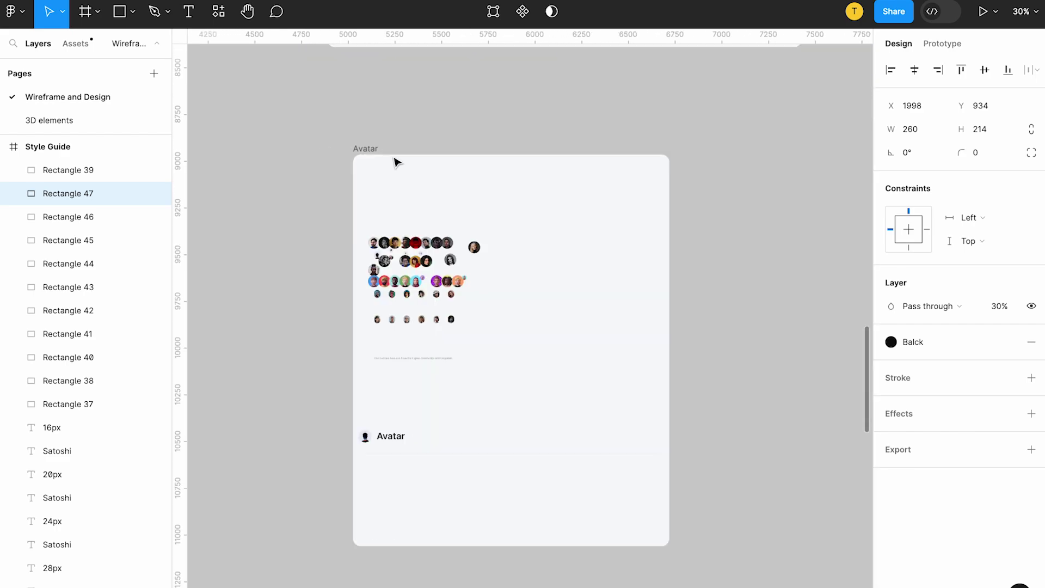
pyautogui.scroll(4, 565, 204)
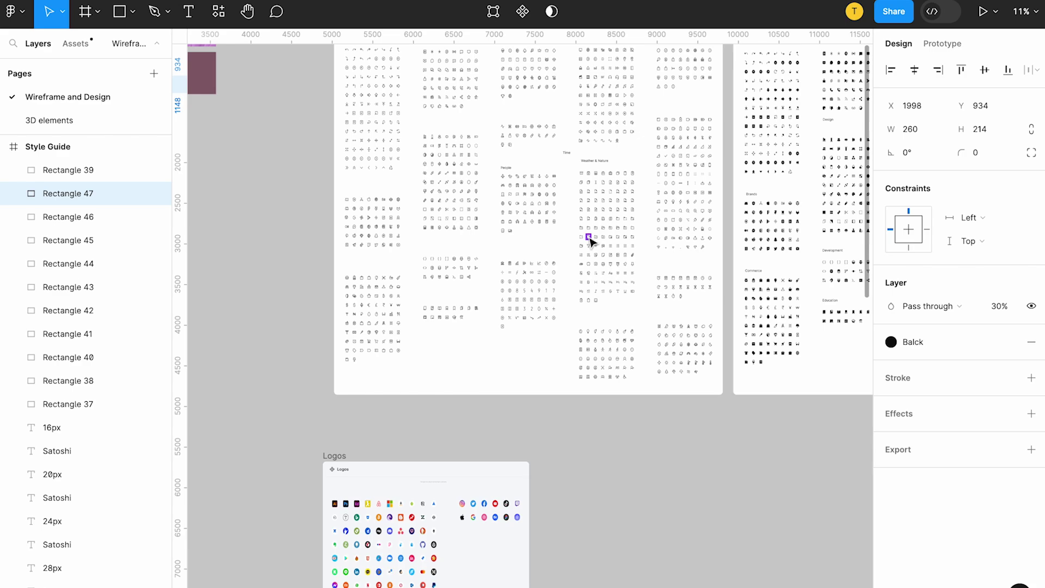
pyautogui.click(74, 0)
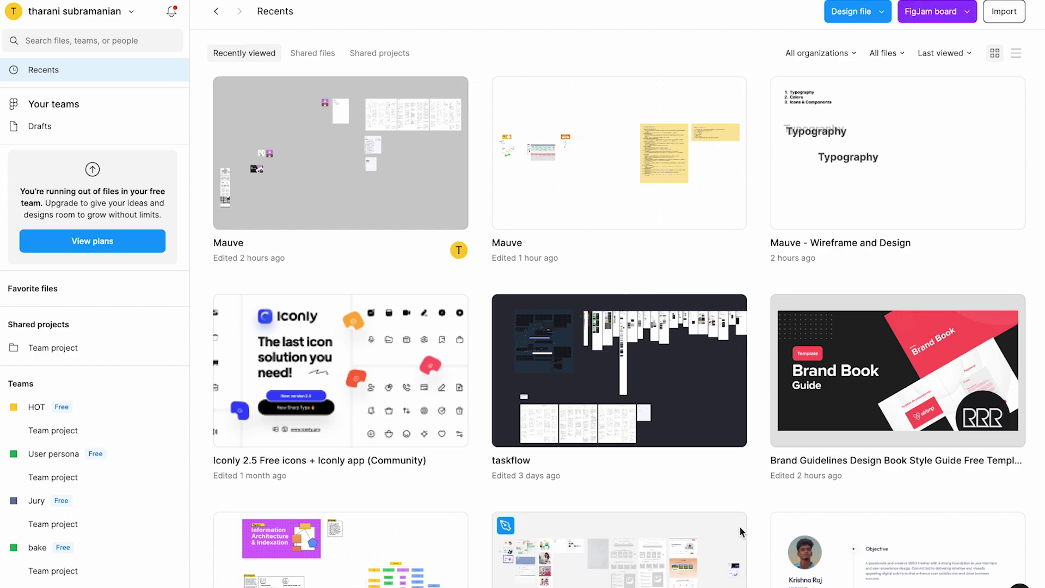
# Reopen the Wireframe and Design file and pan over the Wireframe, Logo and Cover frames
pyautogui.click(216, 0)
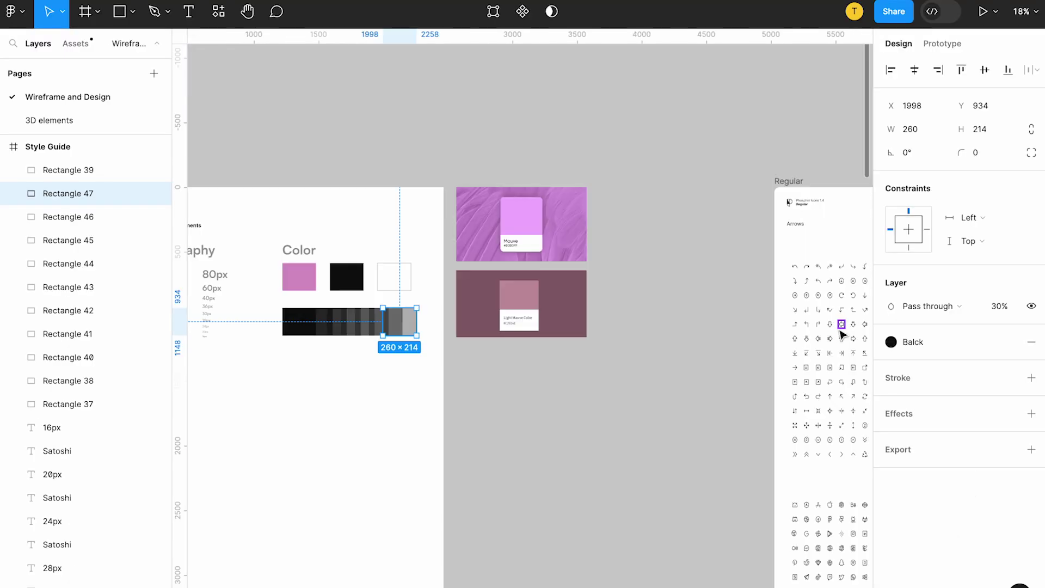
pyautogui.scroll(-10, 698, 312)
pyautogui.hscroll(-15, 698, 313)
pyautogui.scroll(-3, 696, 313)
pyautogui.hscroll(10, 697, 313)
pyautogui.scroll(10, 315, 319)
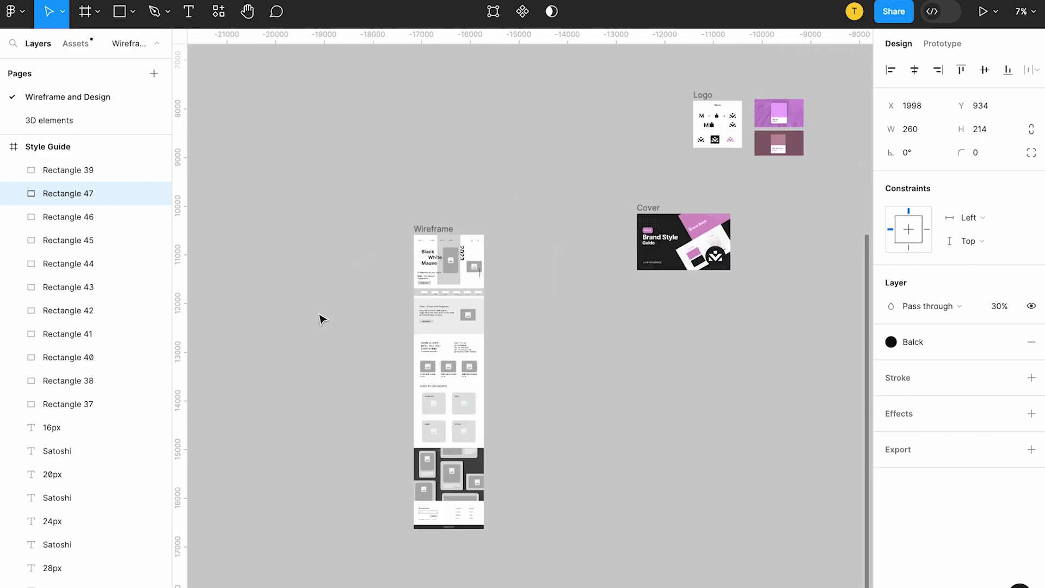
pyautogui.scroll(4, 521, 212)
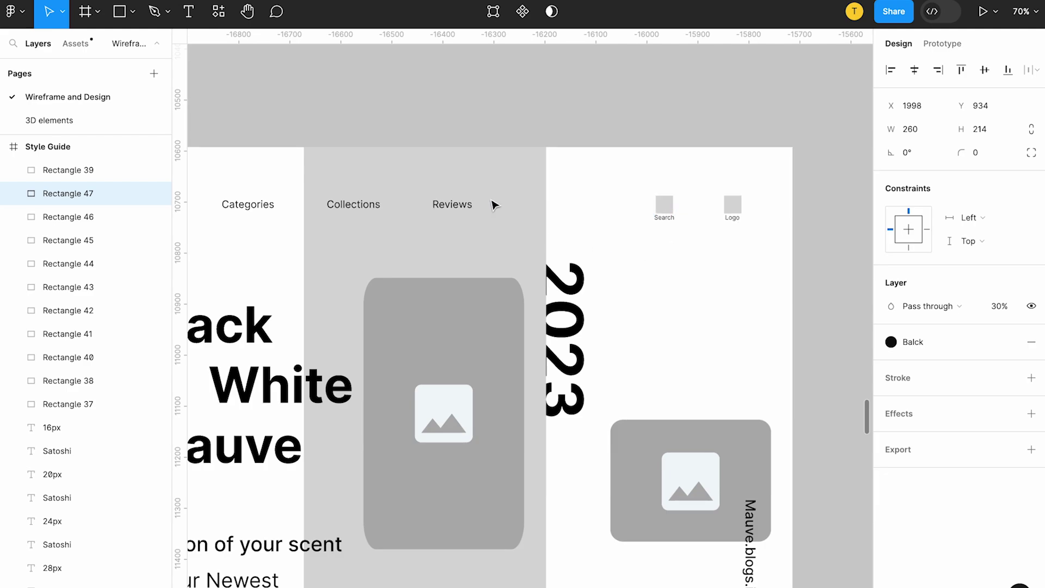
pyautogui.scroll(-3, 545, 258)
pyautogui.scroll(-5, 542, 257)
pyautogui.scroll(-10, 483, 408)
pyautogui.scroll(-2, 483, 409)
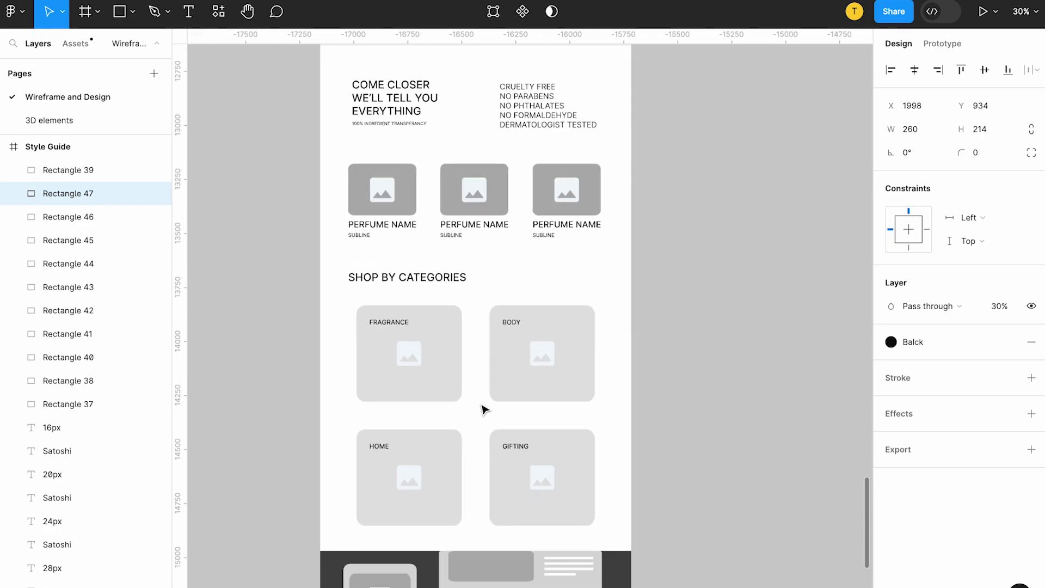
pyautogui.scroll(-7, 483, 409)
# Zoom in on the Style Guide frame's Typography and Color sections
pyautogui.scroll(15, 490, 276)
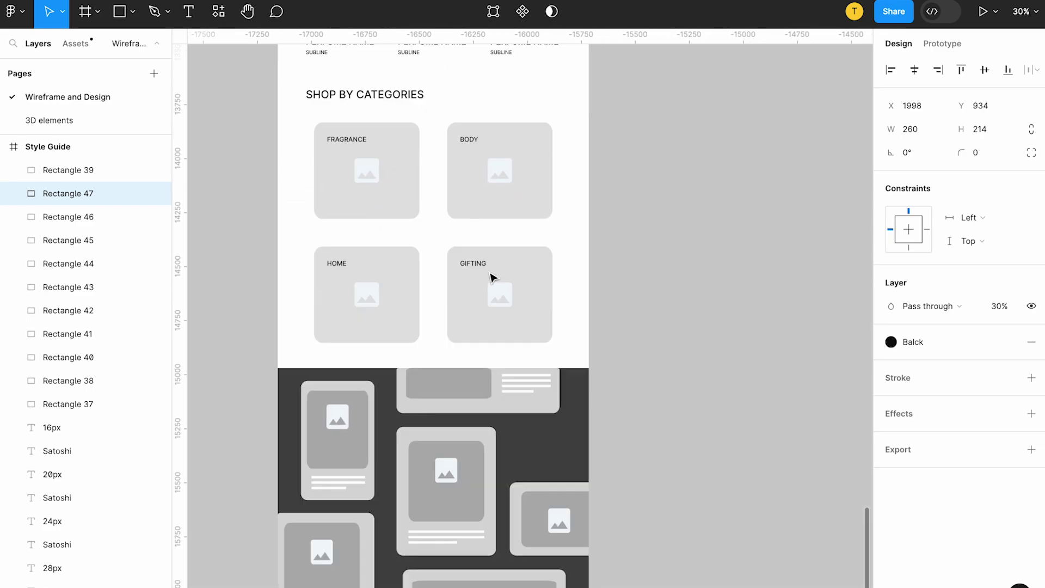
pyautogui.scroll(-5, 490, 276)
pyautogui.hscroll(20, 668, 324)
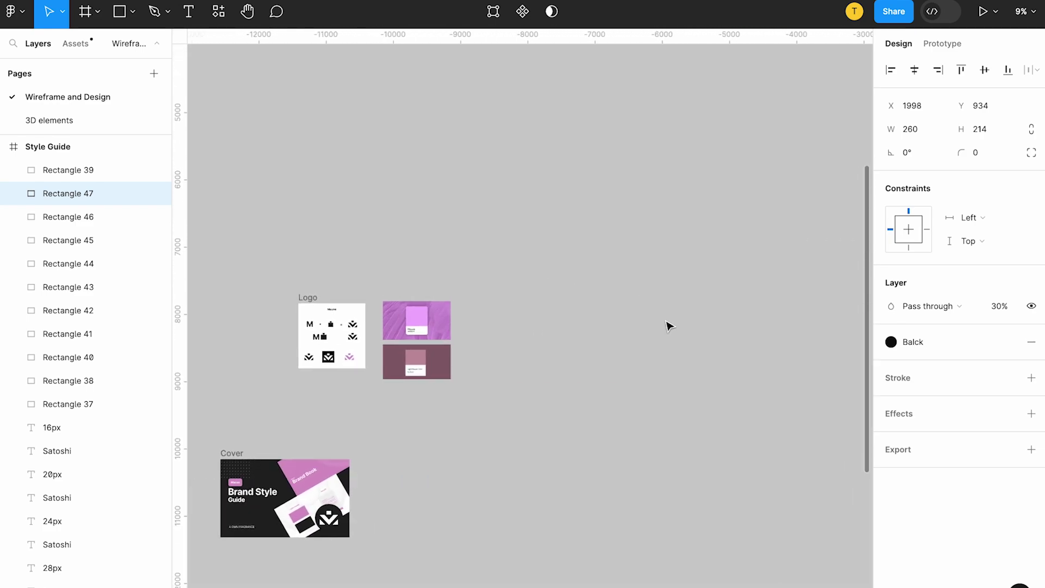
pyautogui.scroll(4, 667, 325)
pyautogui.scroll(6, 536, 236)
pyautogui.hscroll(-14, 537, 236)
pyautogui.scroll(11, 538, 236)
pyautogui.scroll(-5, 537, 236)
pyautogui.hscroll(1, 538, 243)
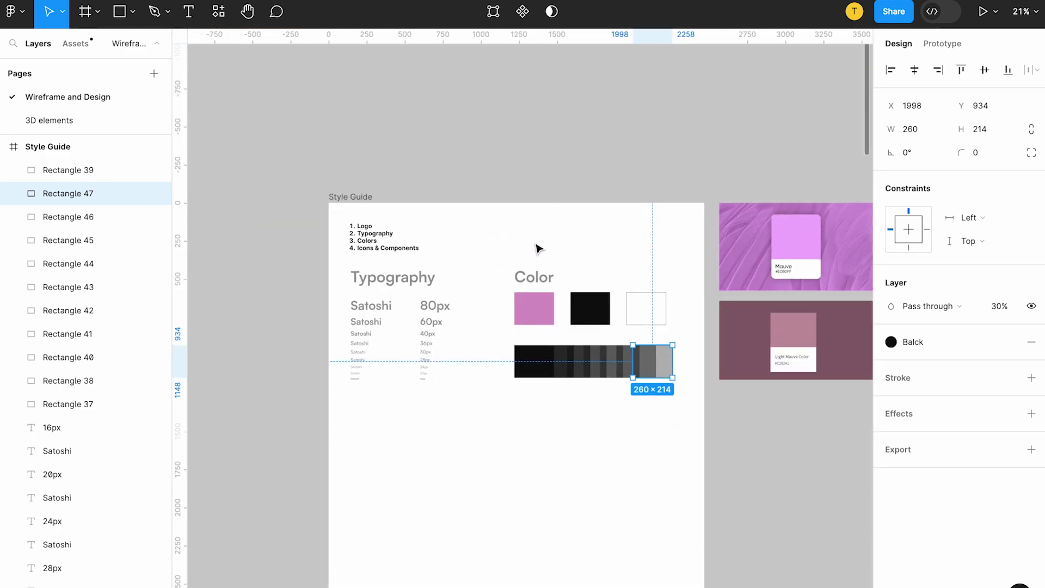
pyautogui.scroll(5, 421, 411)
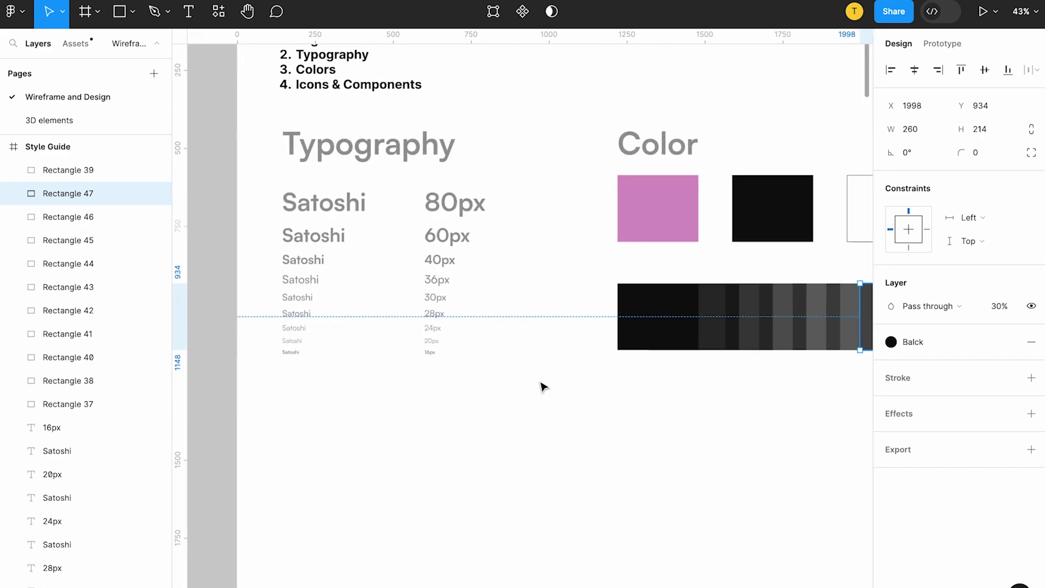